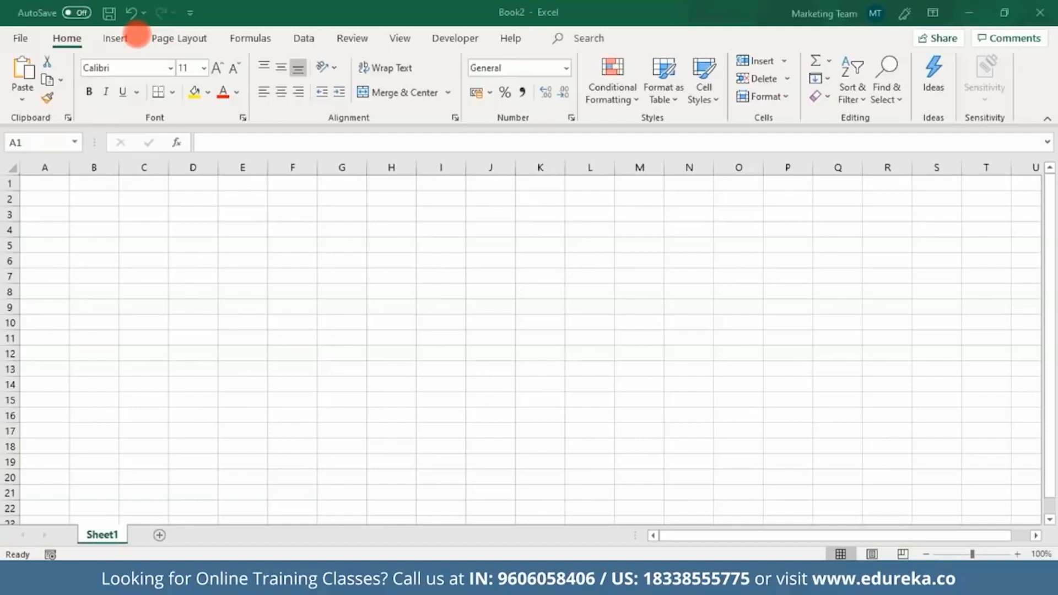
Open the Quick Access Toolbar customization options, look over the available commands and close the options
{"action": "left_click", "coordinate": [187, 11]}
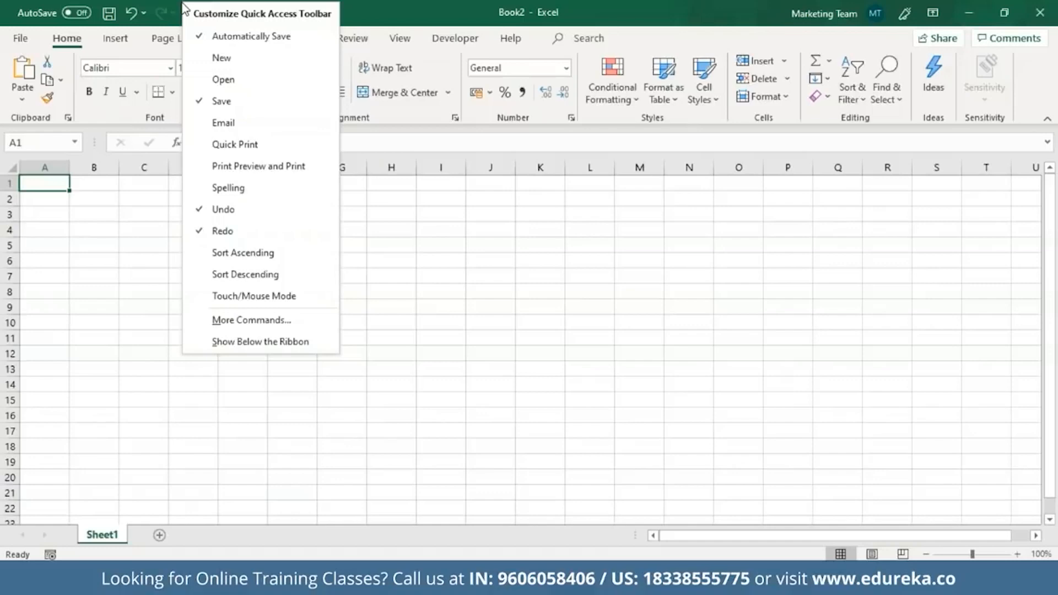
{"action": "right_click", "coordinate": [168, 12]}
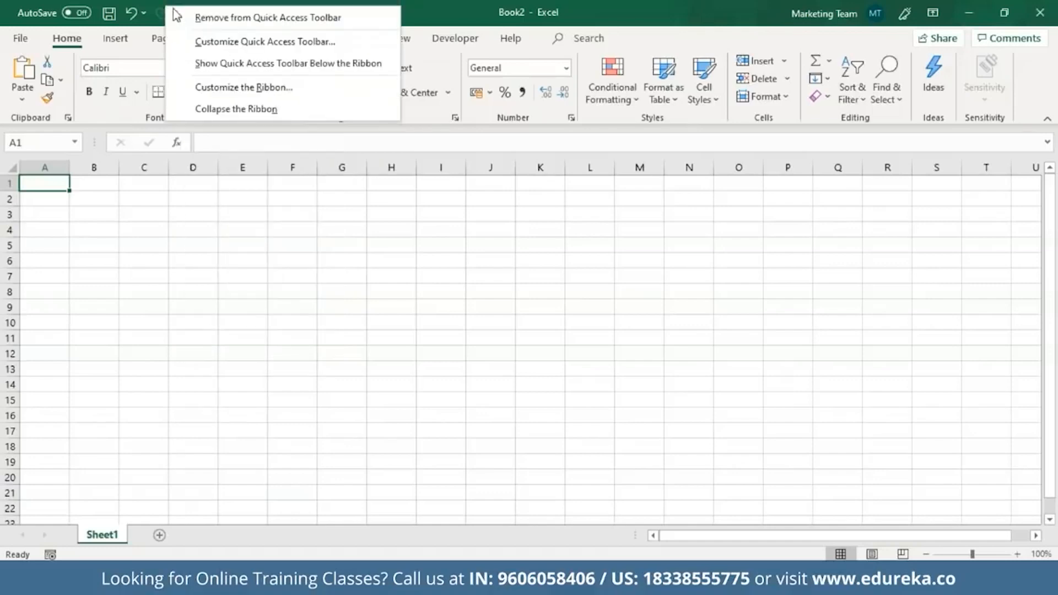
{"action": "left_click", "coordinate": [214, 44]}
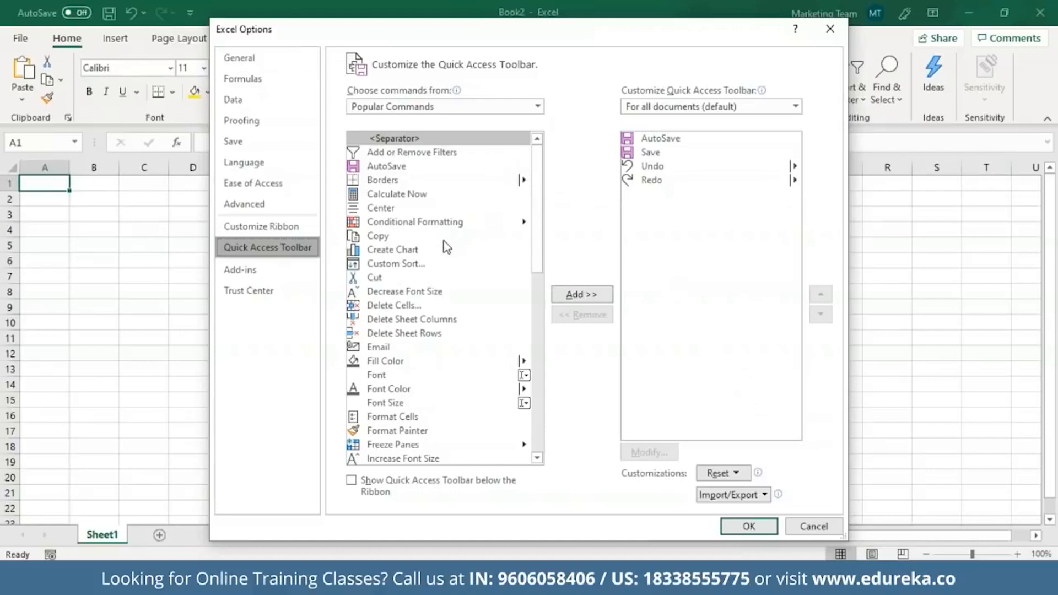
{"action": "left_click", "coordinate": [759, 530]}
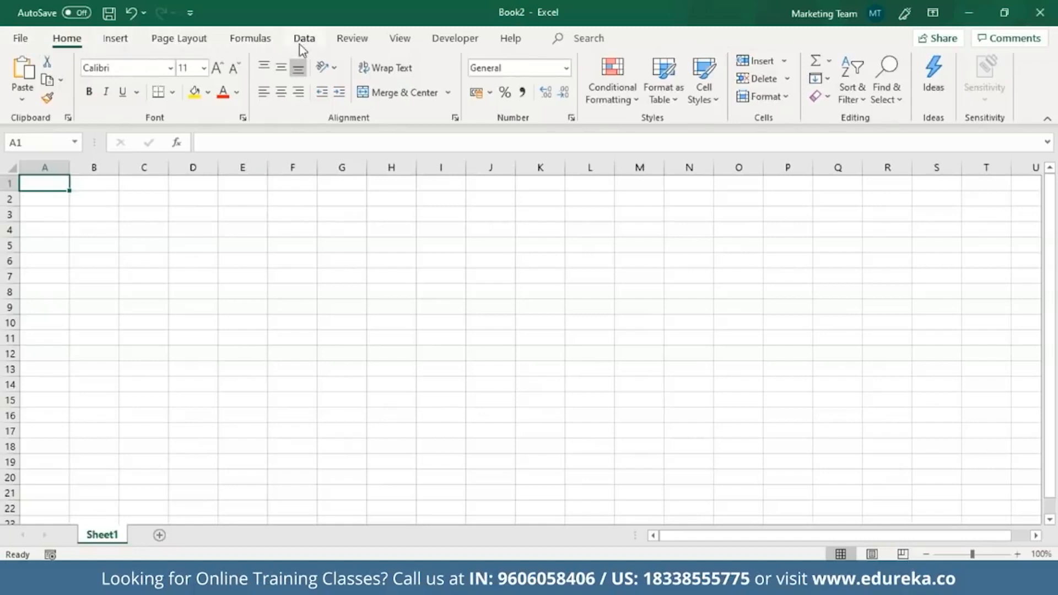
Customize the ribbon so that the Developer tab is no longer shown
{"action": "right_click", "coordinate": [524, 38]}
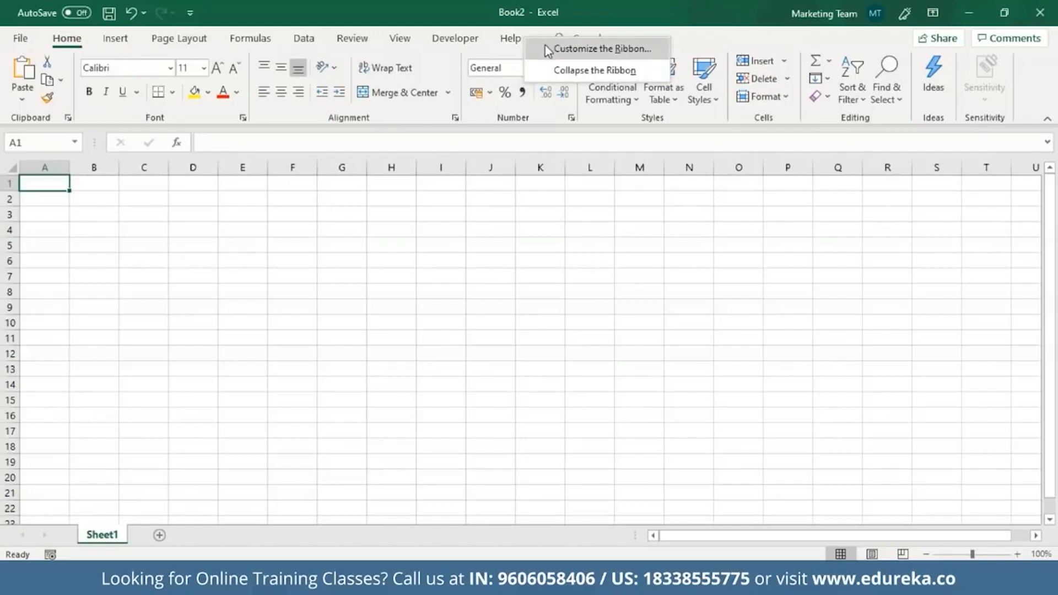
{"action": "left_click", "coordinate": [548, 50]}
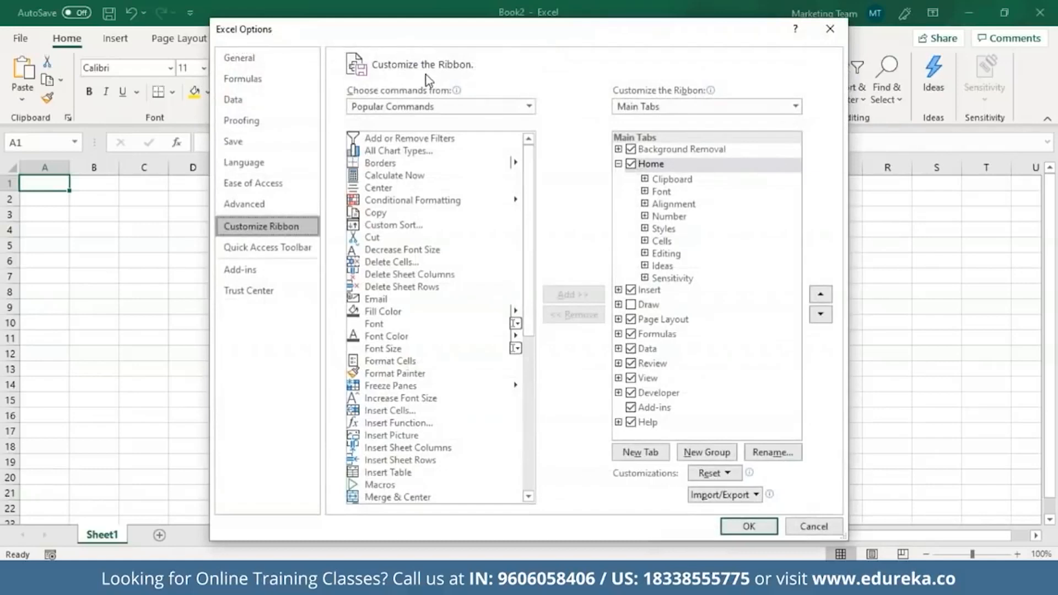
{"action": "left_click", "coordinate": [631, 395]}
{"action": "left_click", "coordinate": [748, 528]}
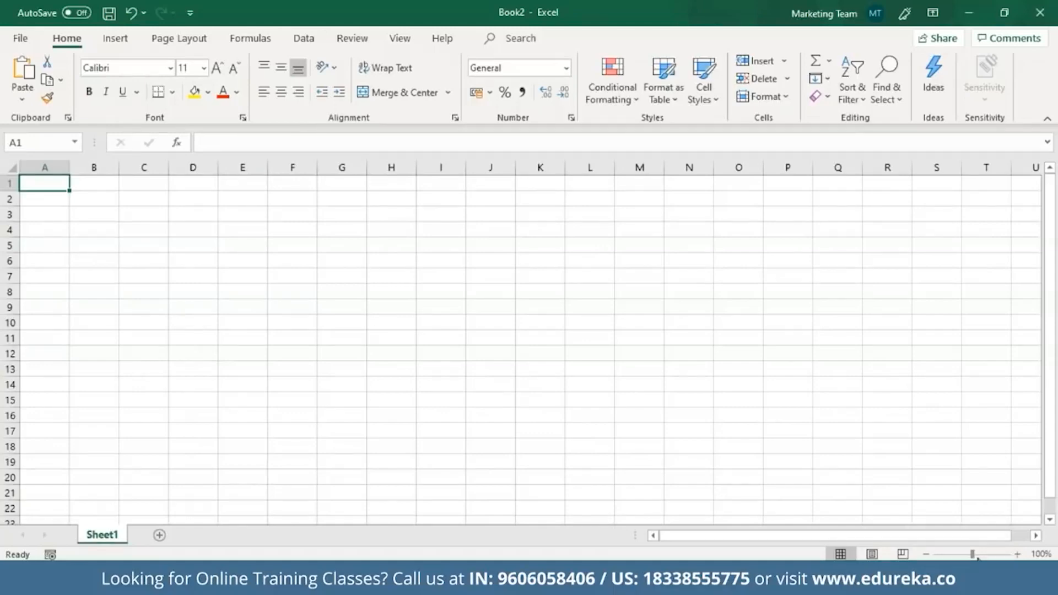
{"action": "left_click_drag", "start_coordinate": [974, 556], "coordinate": [973, 556]}
{"action": "key", "text": "F2"}
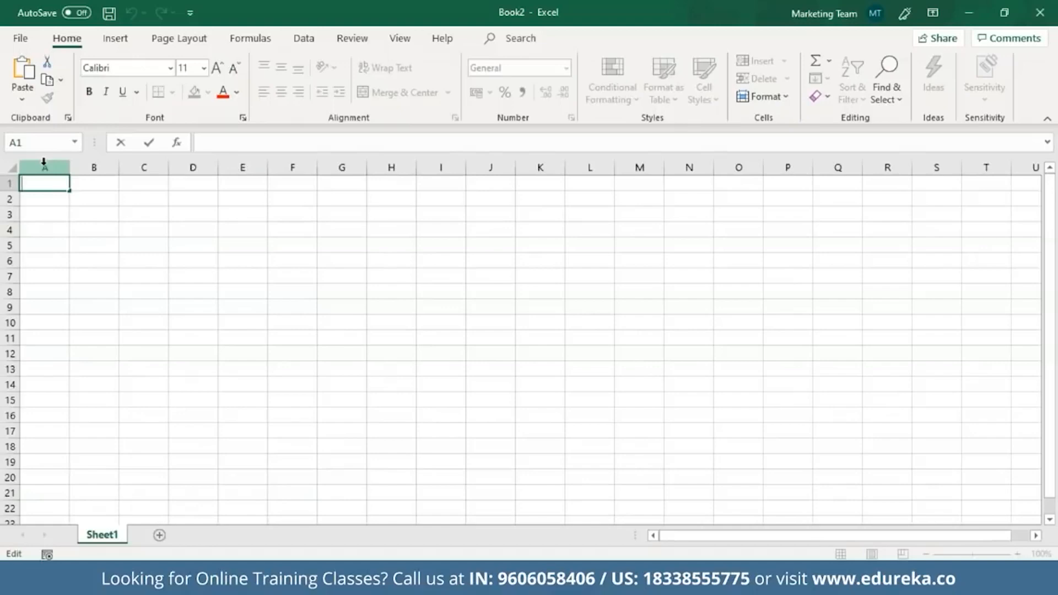
{"action": "key", "text": "Escape"}
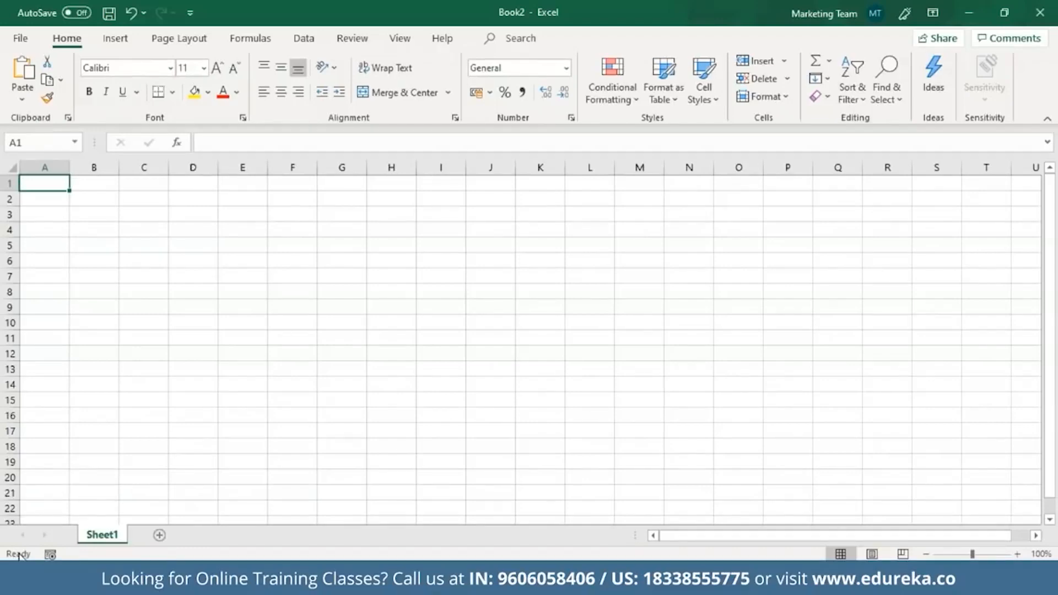
Enter "Hello World" in cell A1 and reopen that cell for editing
{"action": "key", "text": "BackSpace"}
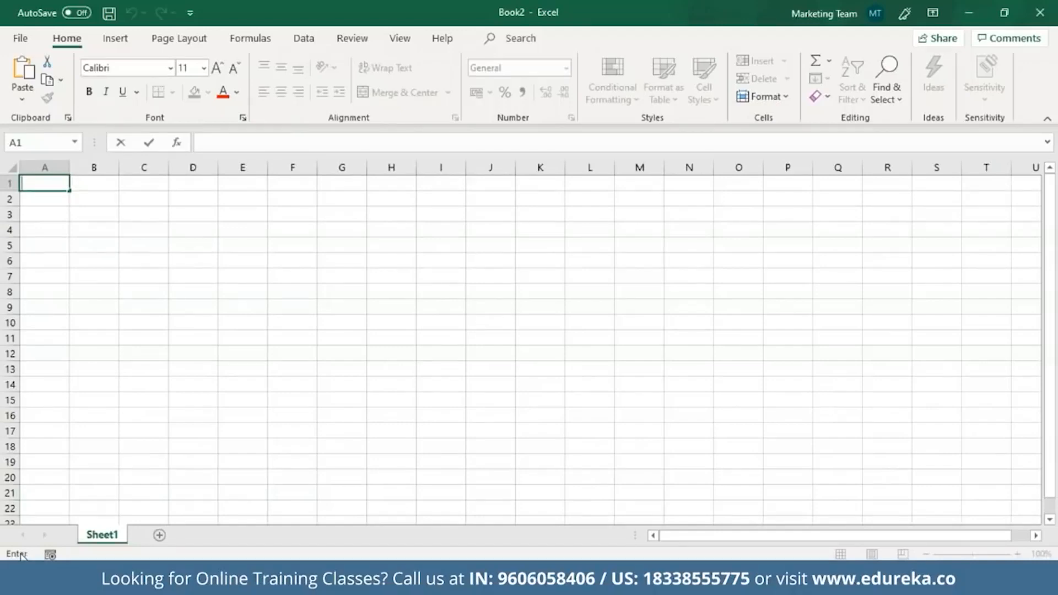
{"action": "type", "text": "Hello World"}
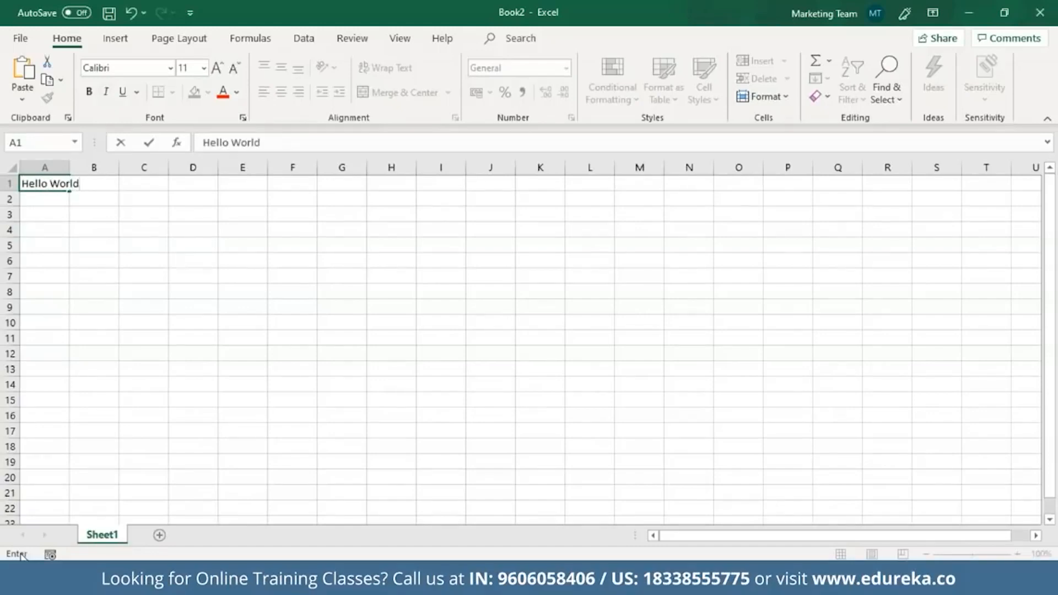
{"action": "key", "text": "Return"}
{"action": "left_click", "coordinate": [55, 190]}
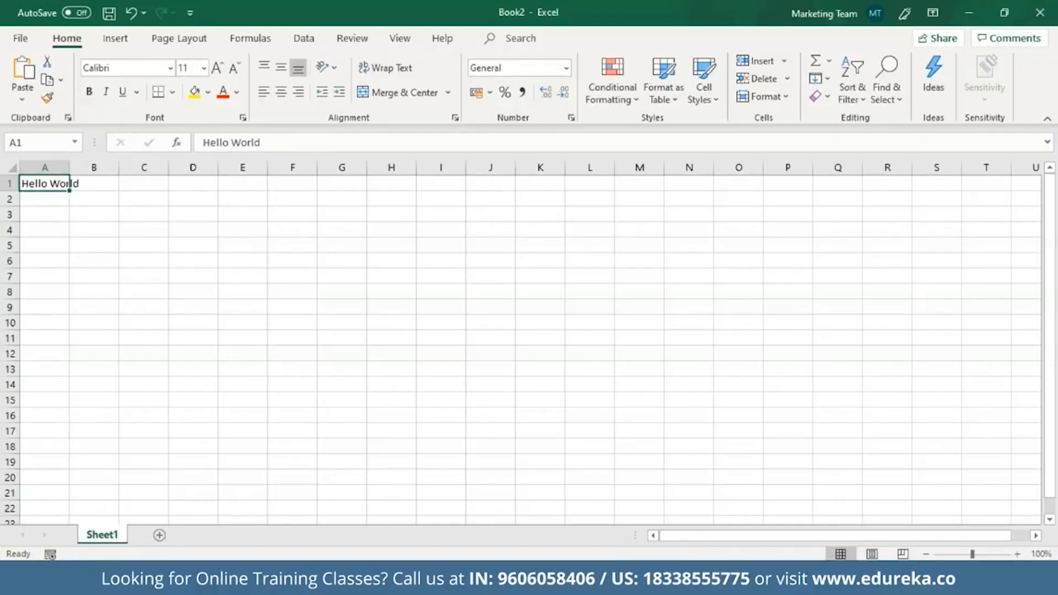
{"action": "double_click", "coordinate": [59, 184]}
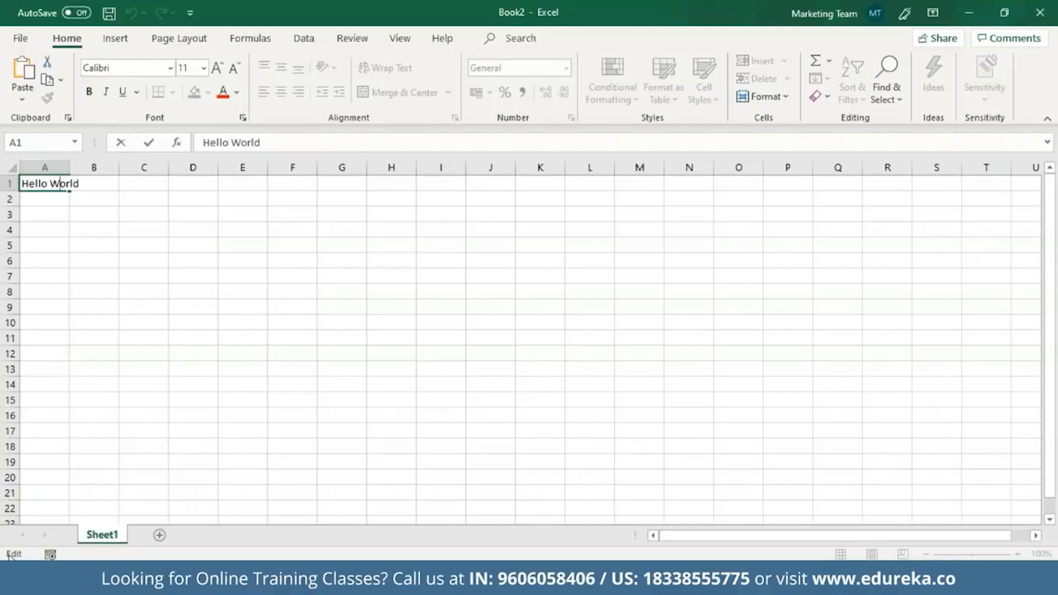
Enter 2 in cell A3 and 3 in cell A4
{"action": "left_click", "coordinate": [63, 215]}
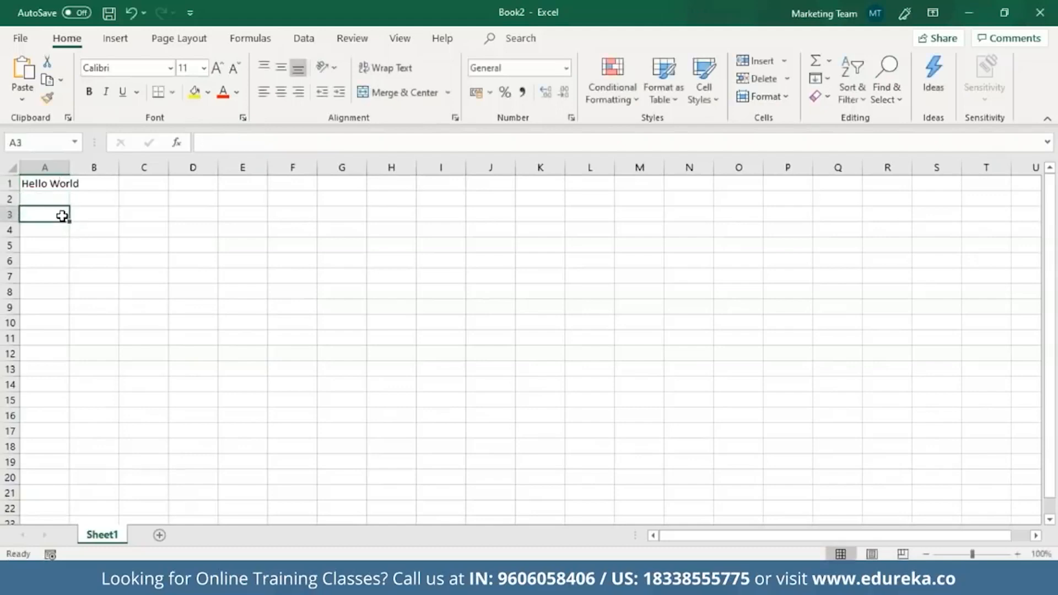
{"action": "type", "text": "2"}
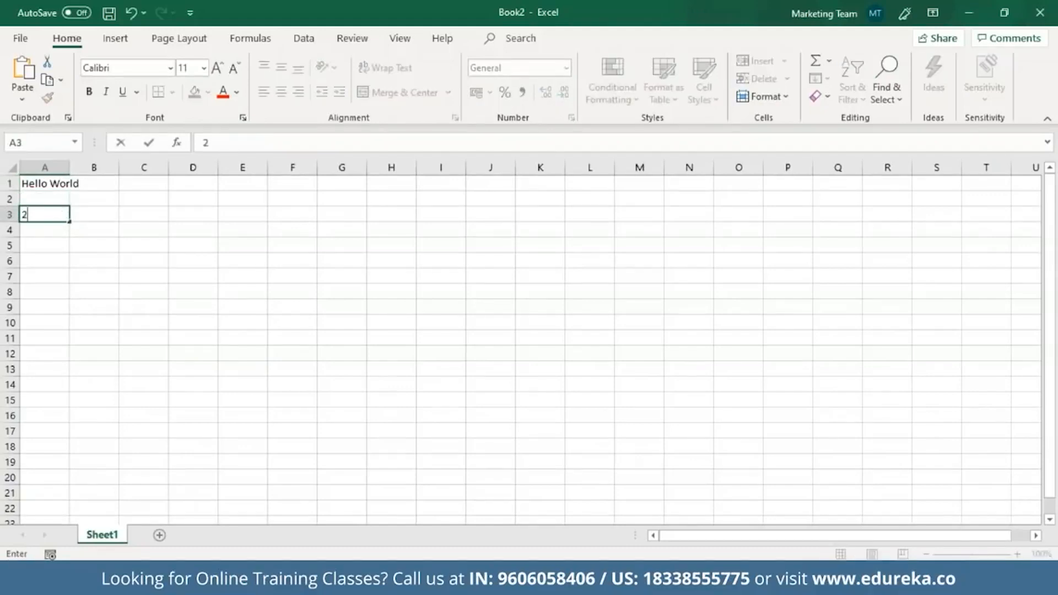
{"action": "left_click", "coordinate": [56, 229]}
{"action": "type", "text": "3"}
Enter a SUM formula referencing cell A3 in cell A5, view the workbook's file options and return to the sheet
{"action": "left_click", "coordinate": [55, 244]}
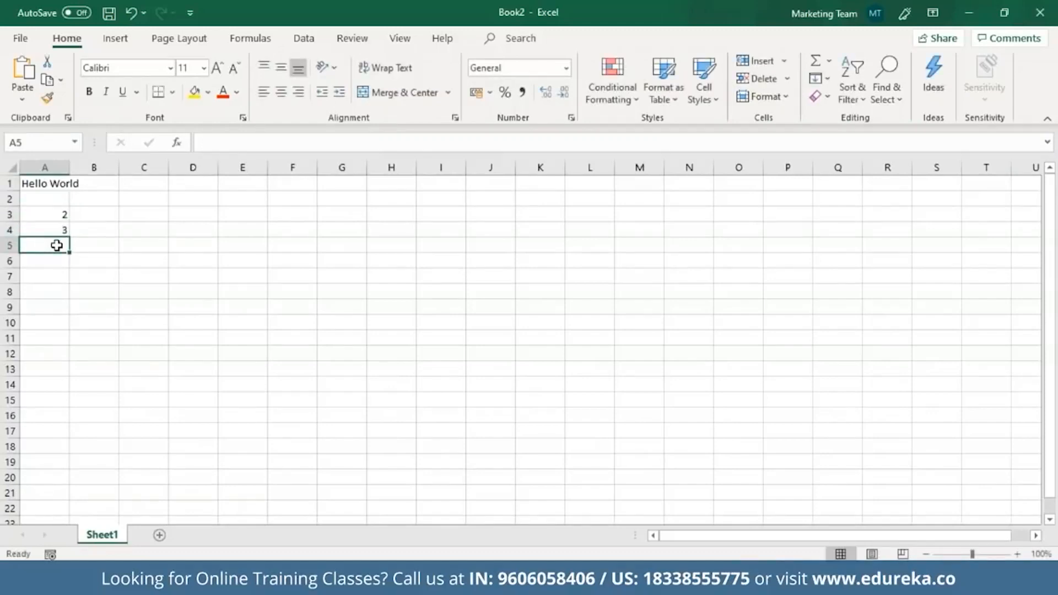
{"action": "type", "text": "="}
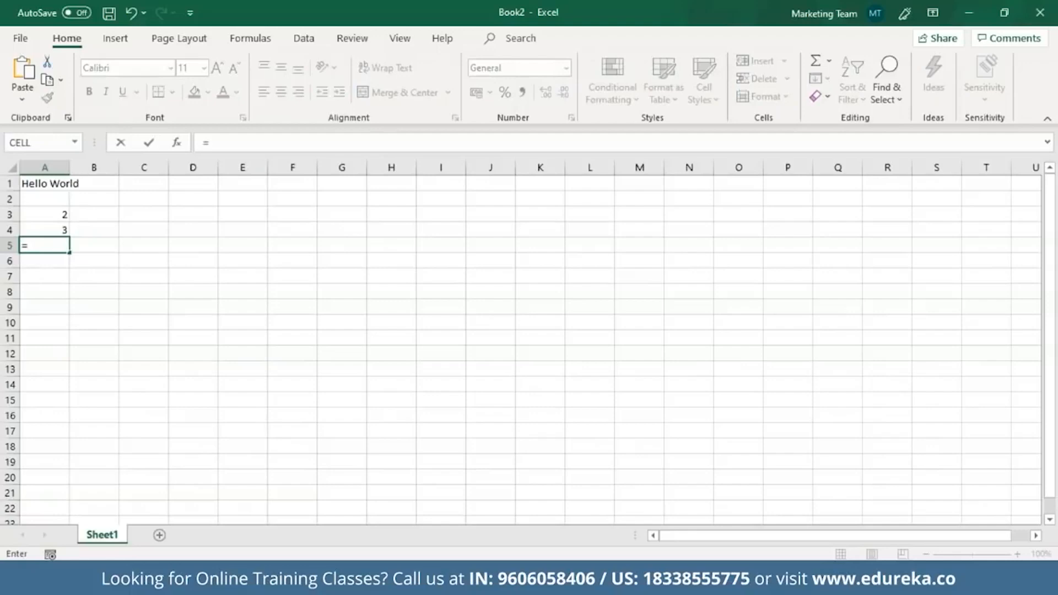
{"action": "type", "text": "SUM("}
{"action": "left_click", "coordinate": [46, 215]}
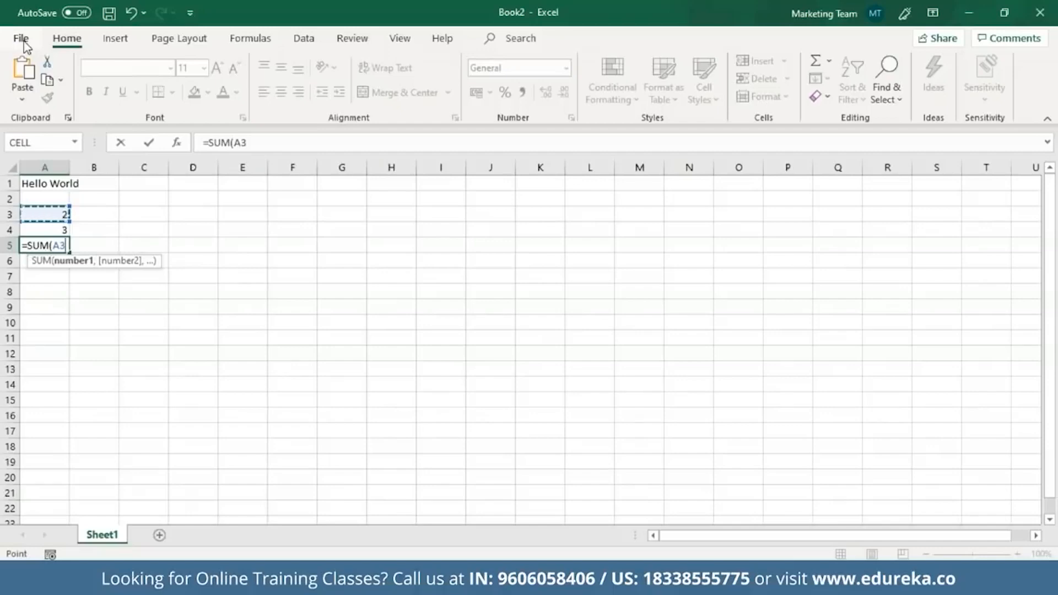
{"action": "left_click", "coordinate": [24, 42]}
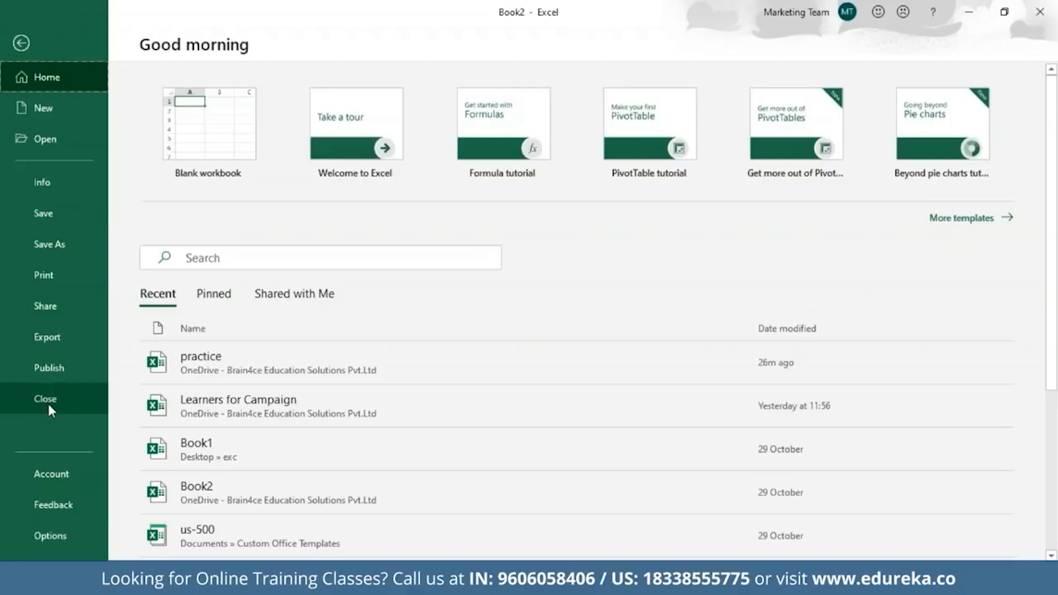
{"action": "left_click", "coordinate": [20, 43]}
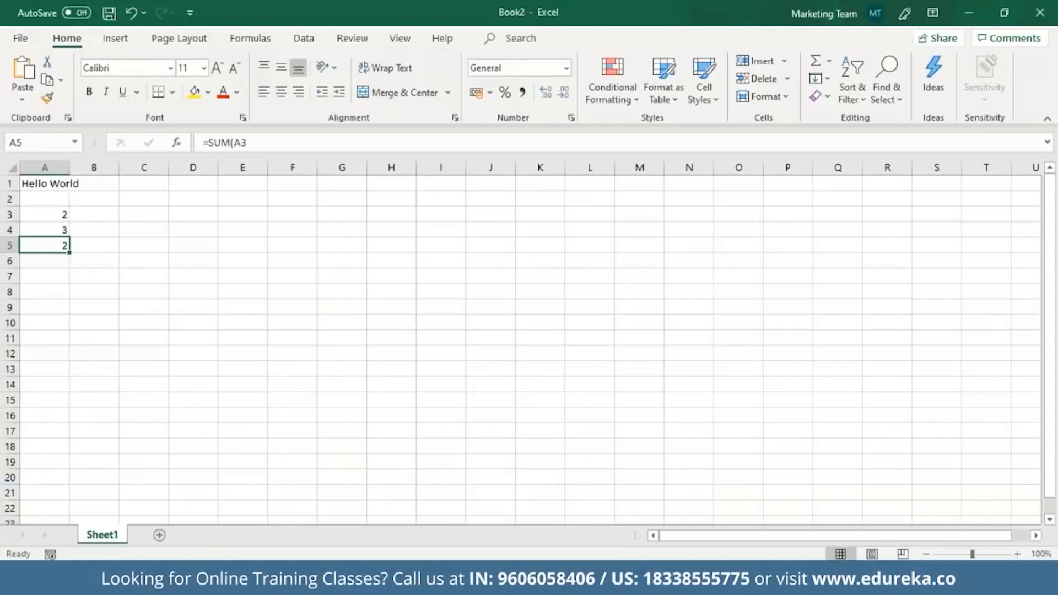
Rename the worksheet Sheet1 as Example1
{"action": "double_click", "coordinate": [107, 538]}
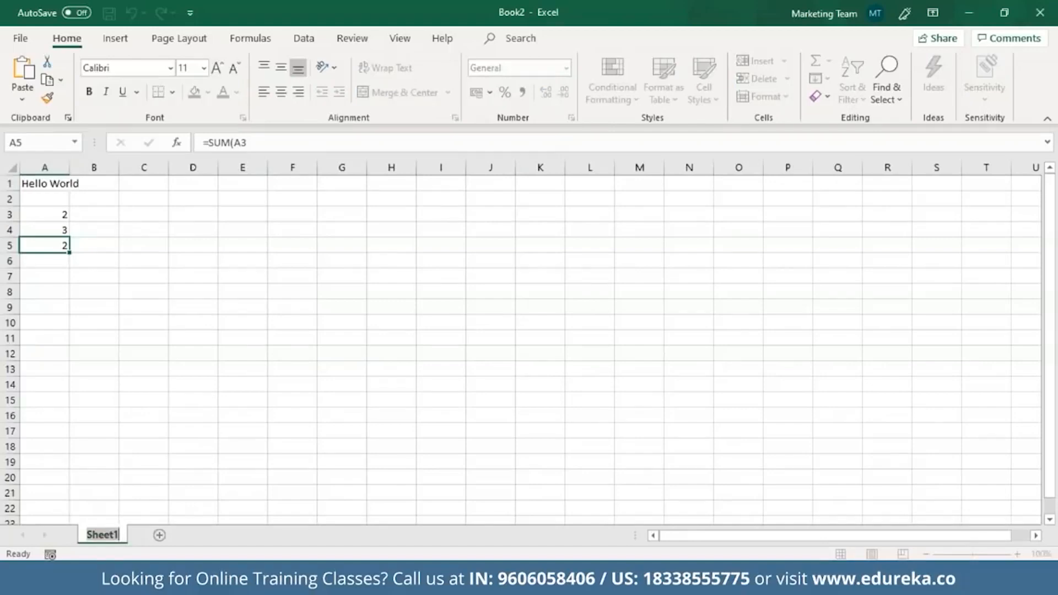
{"action": "type", "text": "e"}
{"action": "key", "text": "BackSpace"}
{"action": "type", "text": "Example1"}
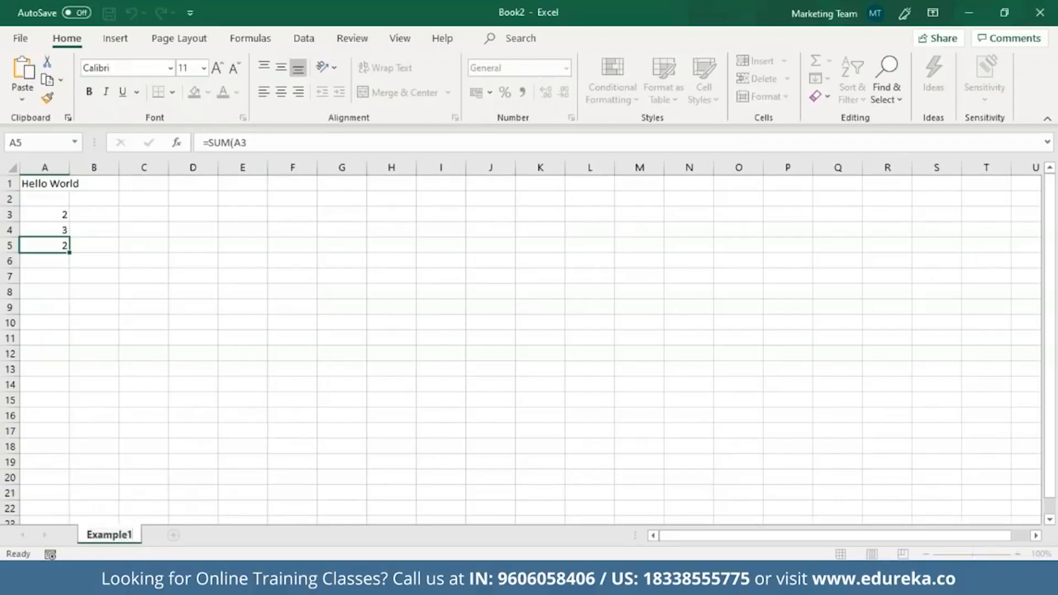
{"action": "key", "text": "Return"}
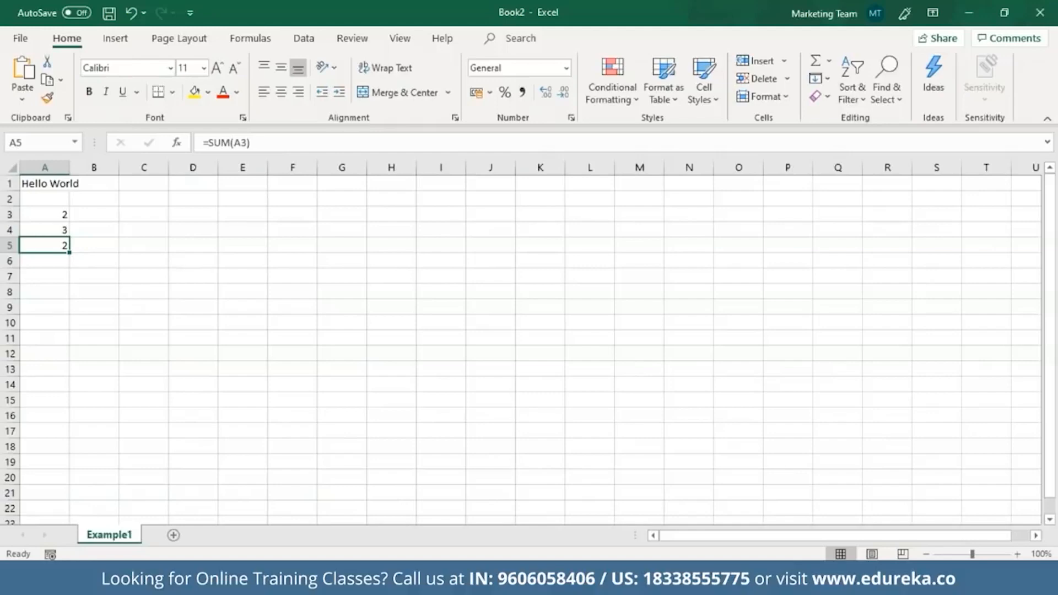
Open empty cell A8 for editing, view the workbook's save and file options, and return to the sheet
{"action": "left_click", "coordinate": [47, 291]}
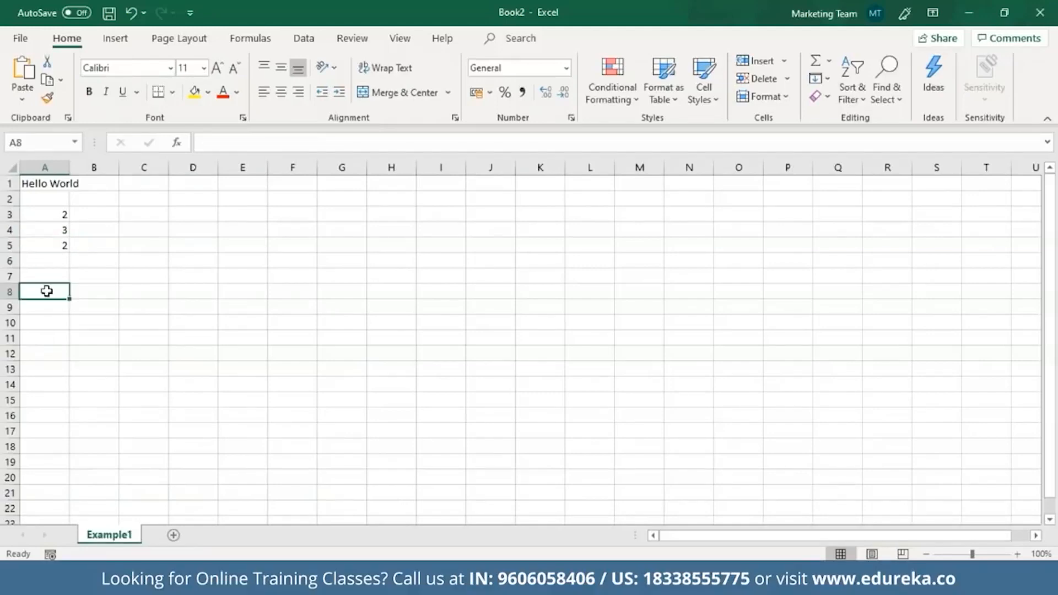
{"action": "double_click", "coordinate": [47, 291]}
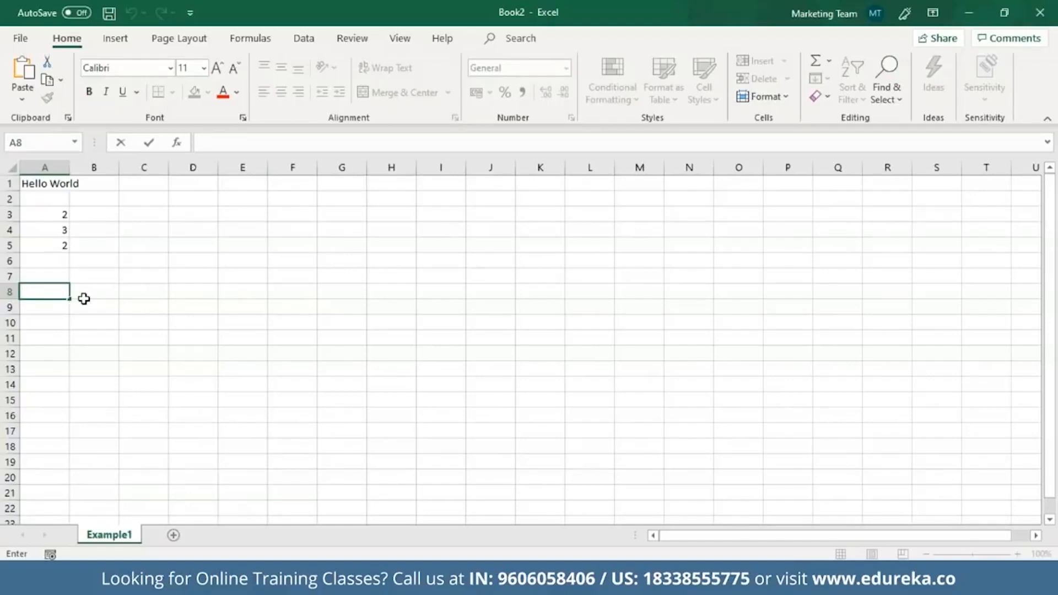
{"action": "left_click", "coordinate": [21, 36]}
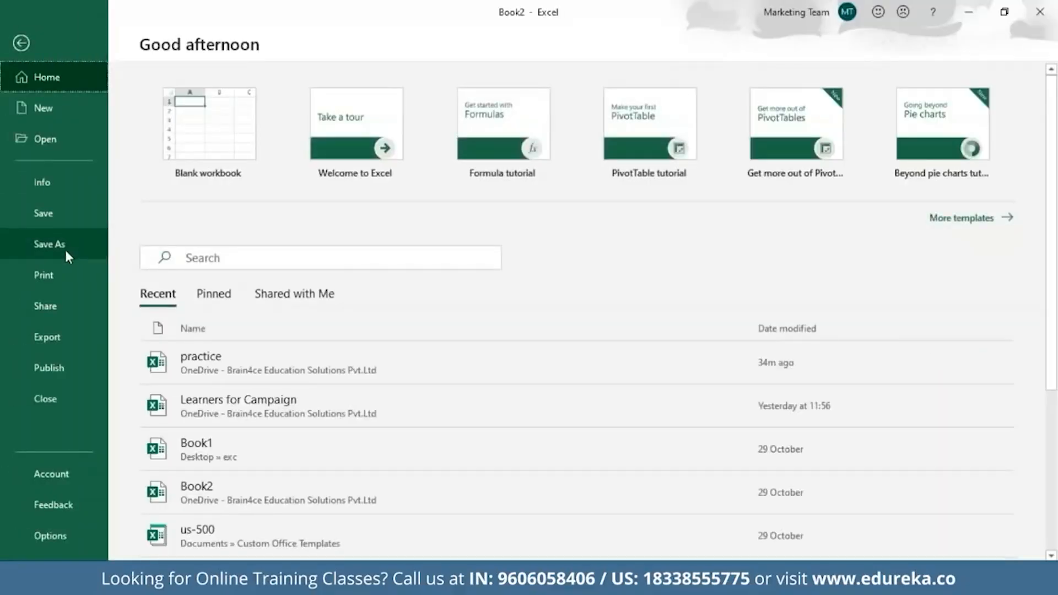
{"action": "left_click", "coordinate": [15, 44]}
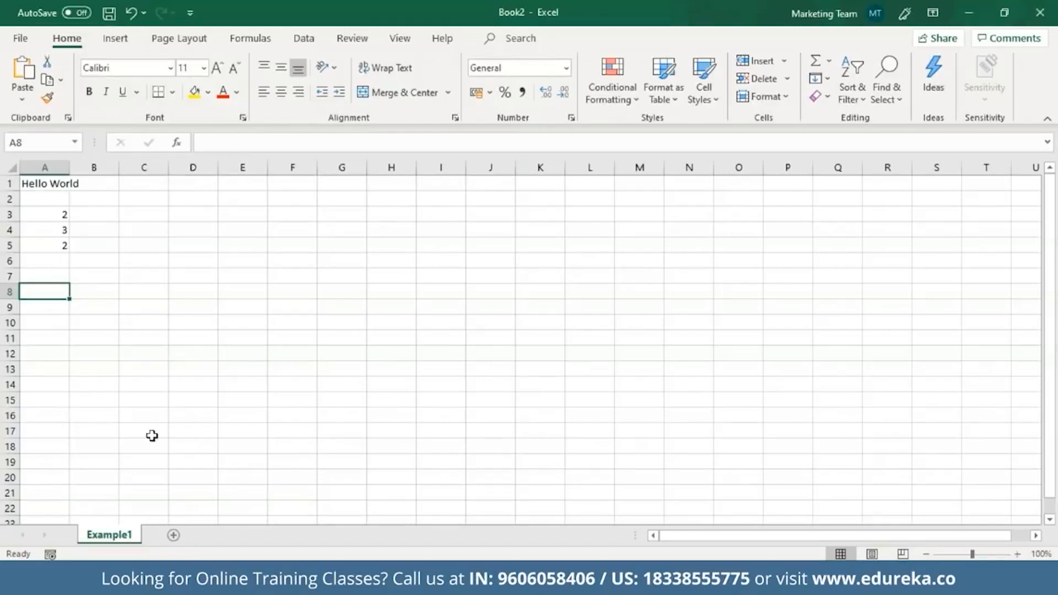
Add two new blank worksheets to the workbook
{"action": "left_click", "coordinate": [173, 535]}
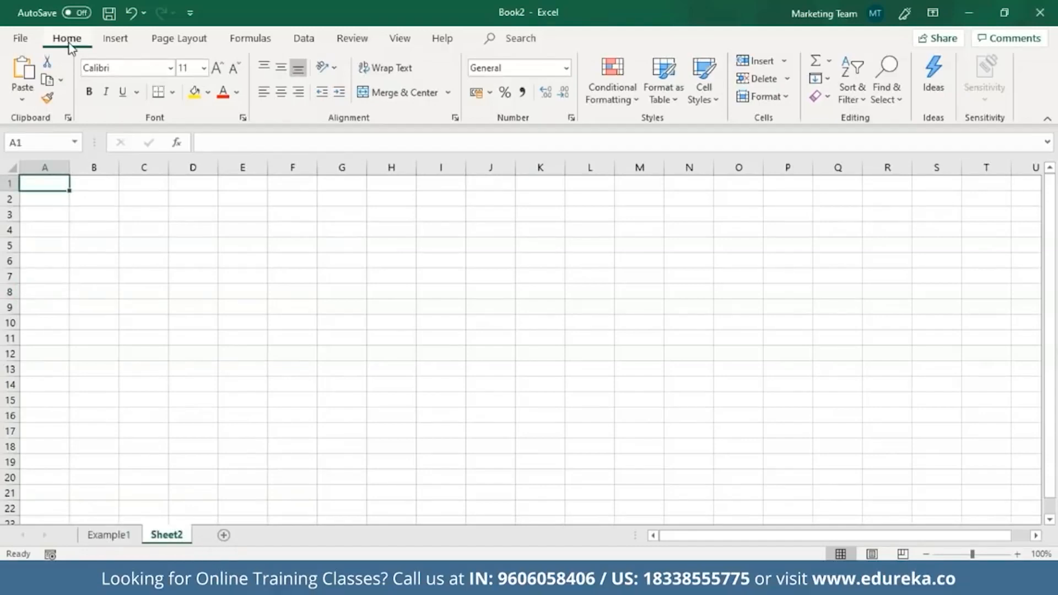
{"action": "key", "text": "shift+F11"}
Create a copy of the Example1 sheet within Book2 and place the copy directly after the original
{"action": "left_click", "coordinate": [123, 538]}
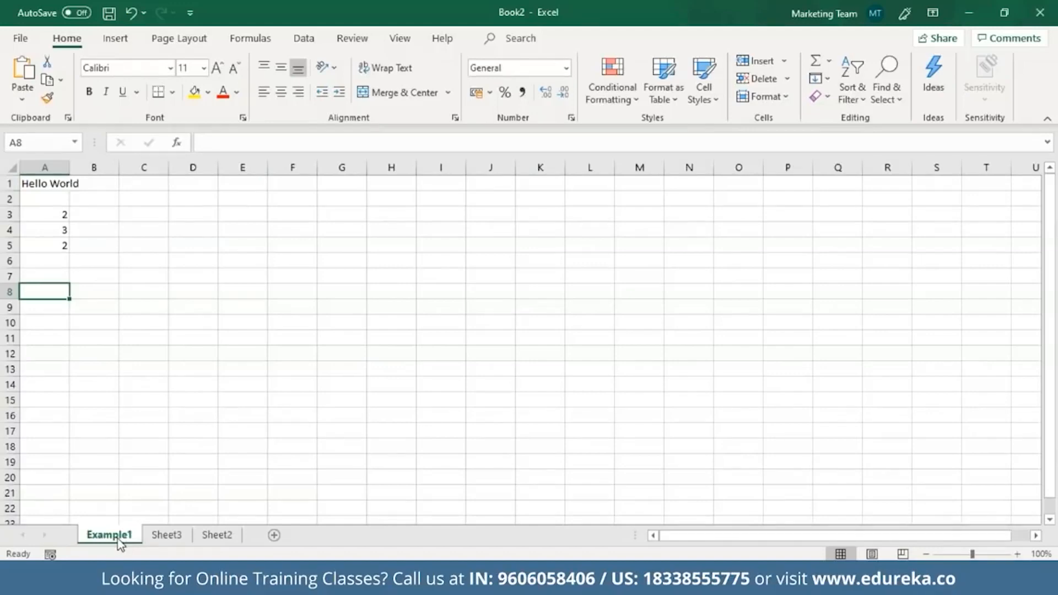
{"action": "right_click", "coordinate": [119, 542]}
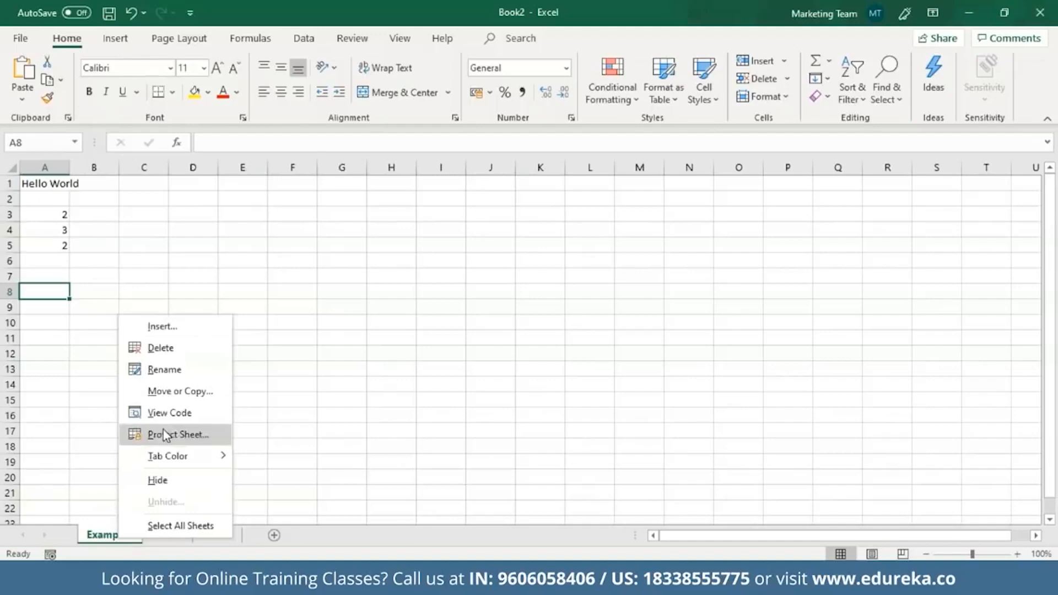
{"action": "left_click", "coordinate": [165, 401]}
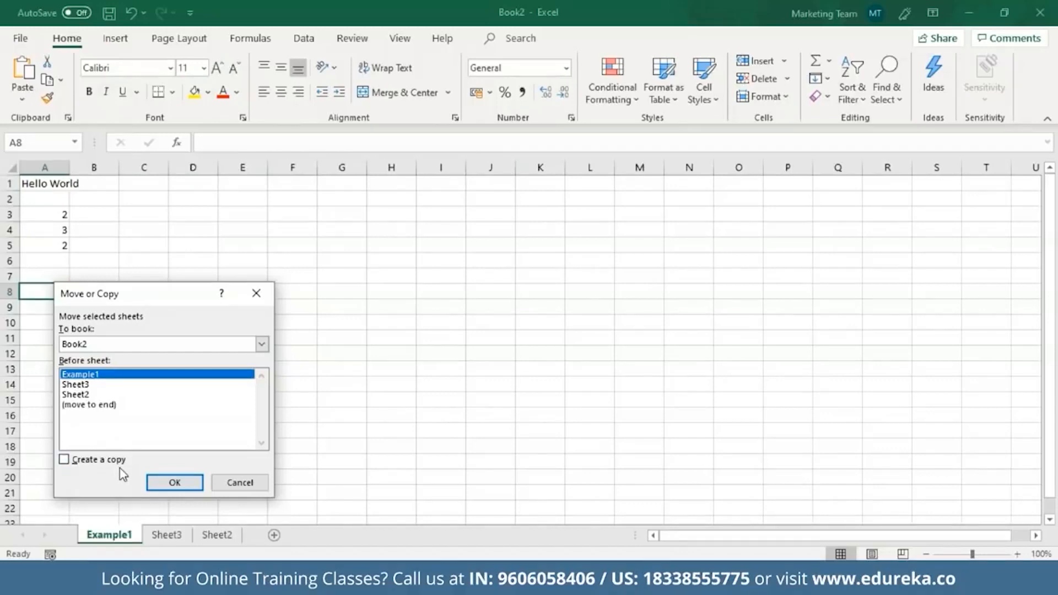
{"action": "left_click", "coordinate": [75, 462]}
{"action": "left_click", "coordinate": [174, 483]}
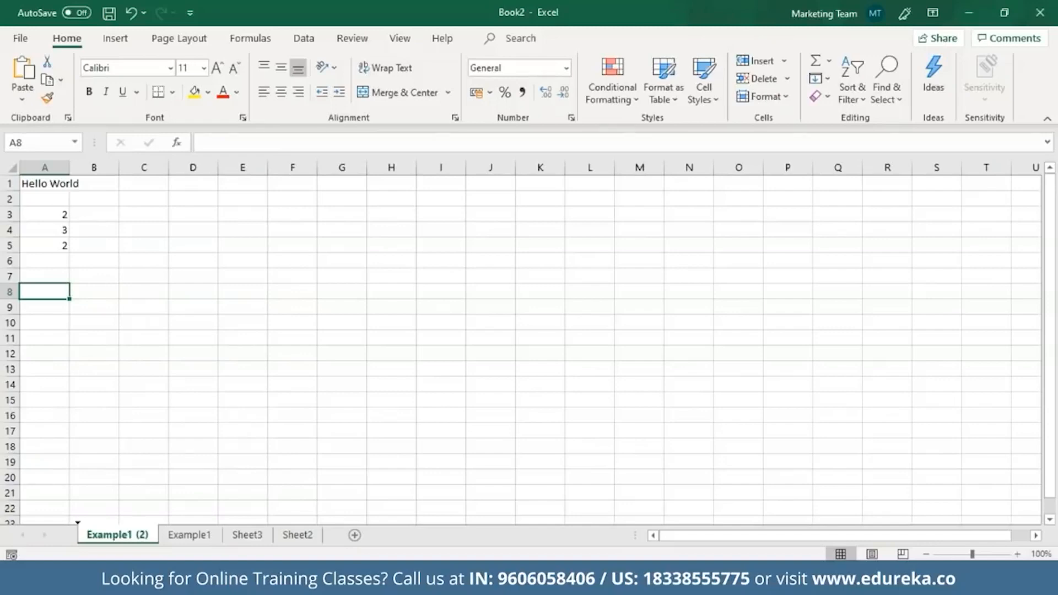
{"action": "left_click_drag", "start_coordinate": [118, 535], "coordinate": [207, 538]}
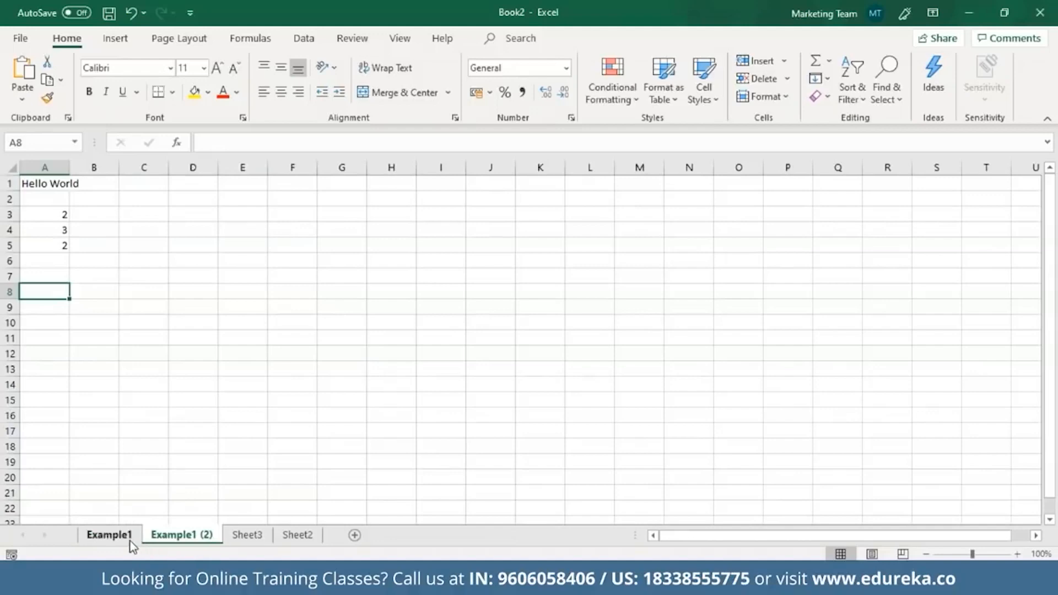
Hide the copied sheet Example1 (2)
{"action": "right_click", "coordinate": [175, 537]}
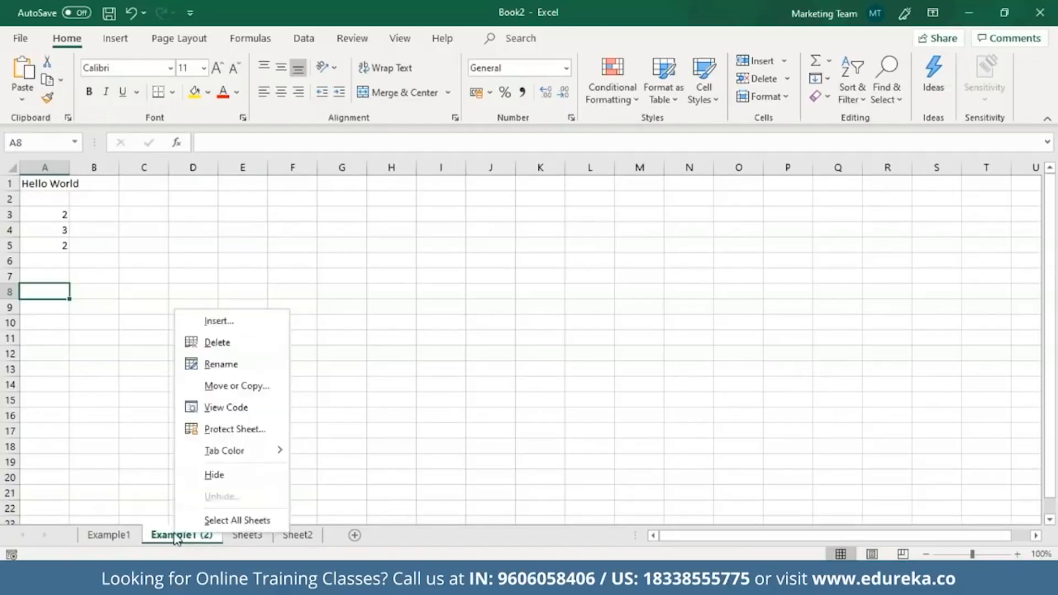
{"action": "left_click", "coordinate": [212, 475]}
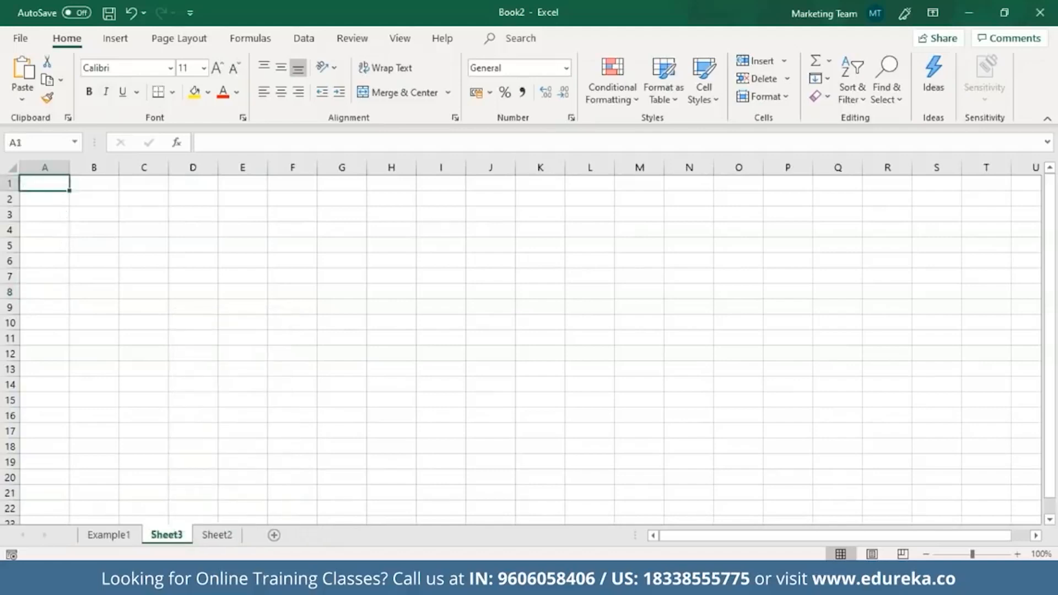
Unhide the hidden sheet Example1 (2)
{"action": "right_click", "coordinate": [140, 541]}
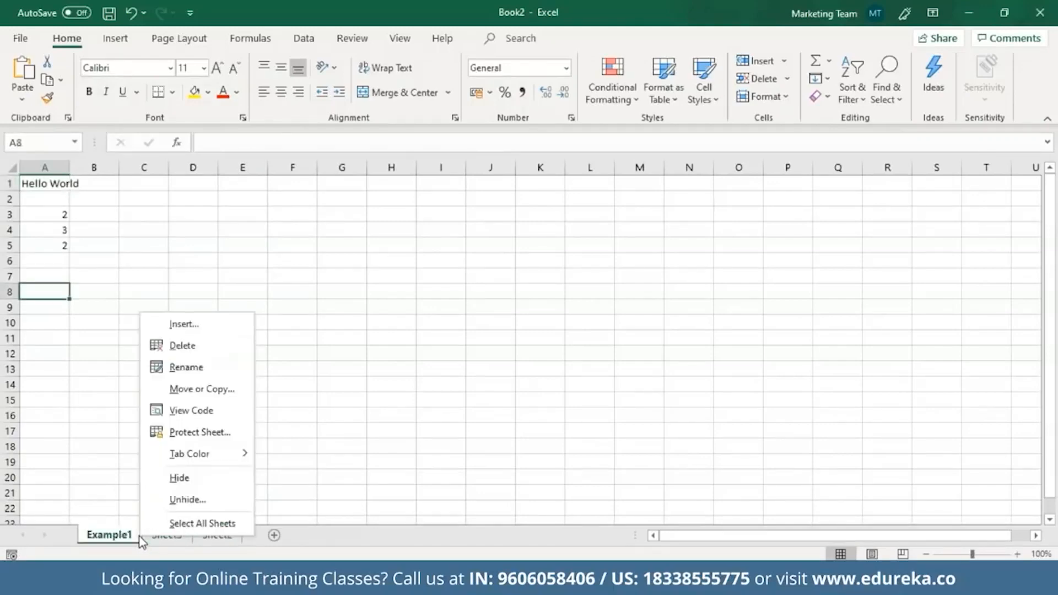
{"action": "left_click", "coordinate": [178, 499]}
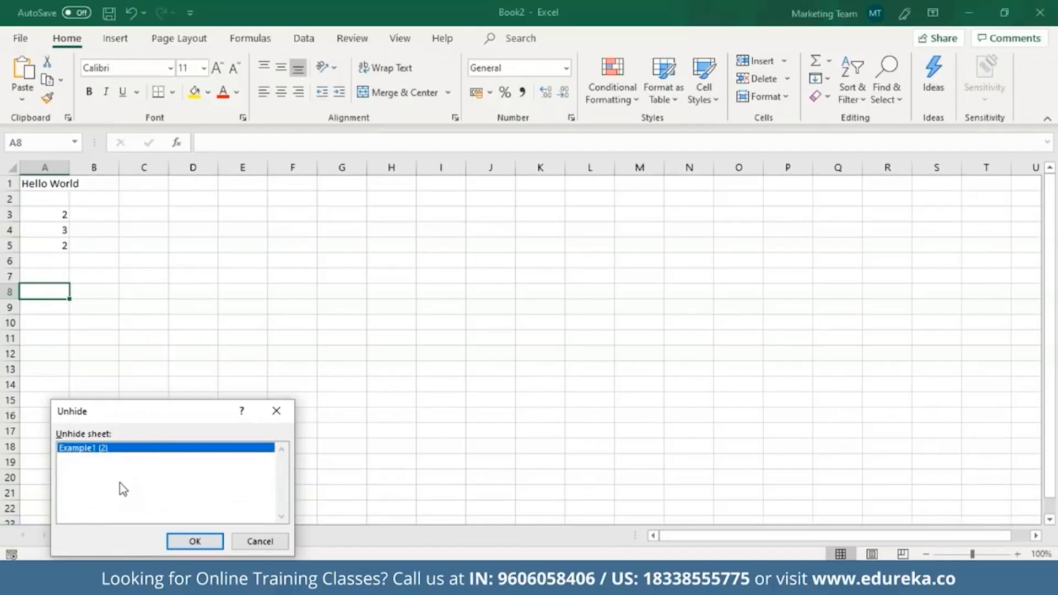
{"action": "left_click", "coordinate": [198, 542]}
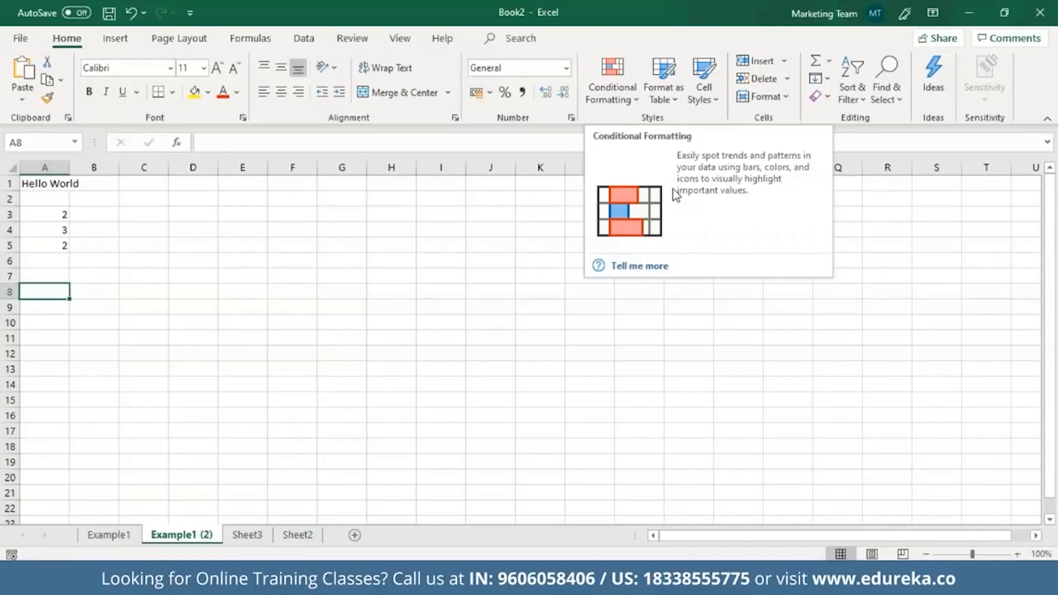
Select cells D11, A7 and A1 one after another and open the text in cell A1 for editing
{"action": "left_click", "coordinate": [203, 337]}
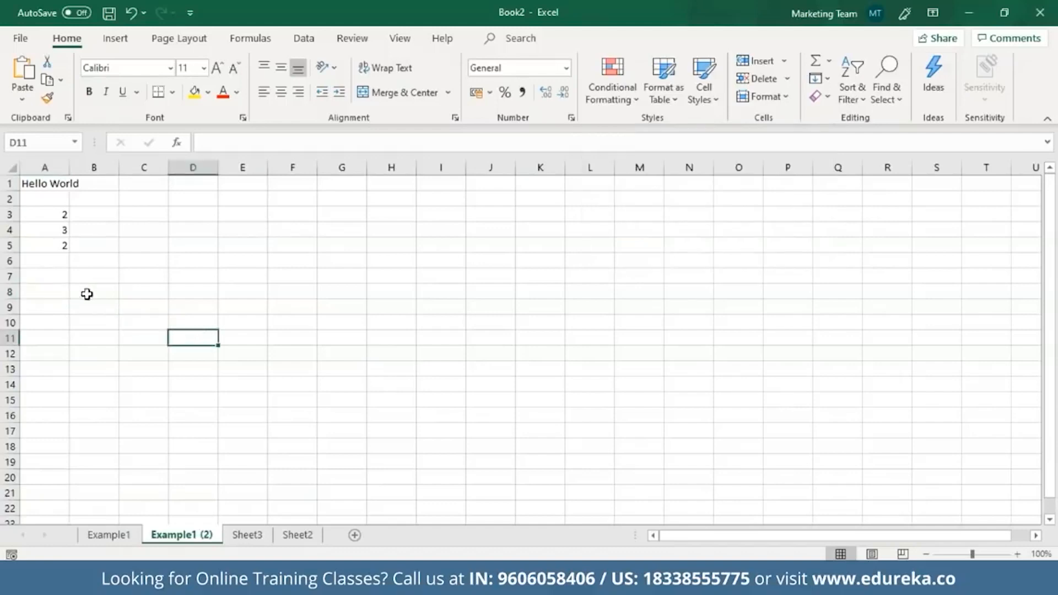
{"action": "left_click", "coordinate": [51, 279]}
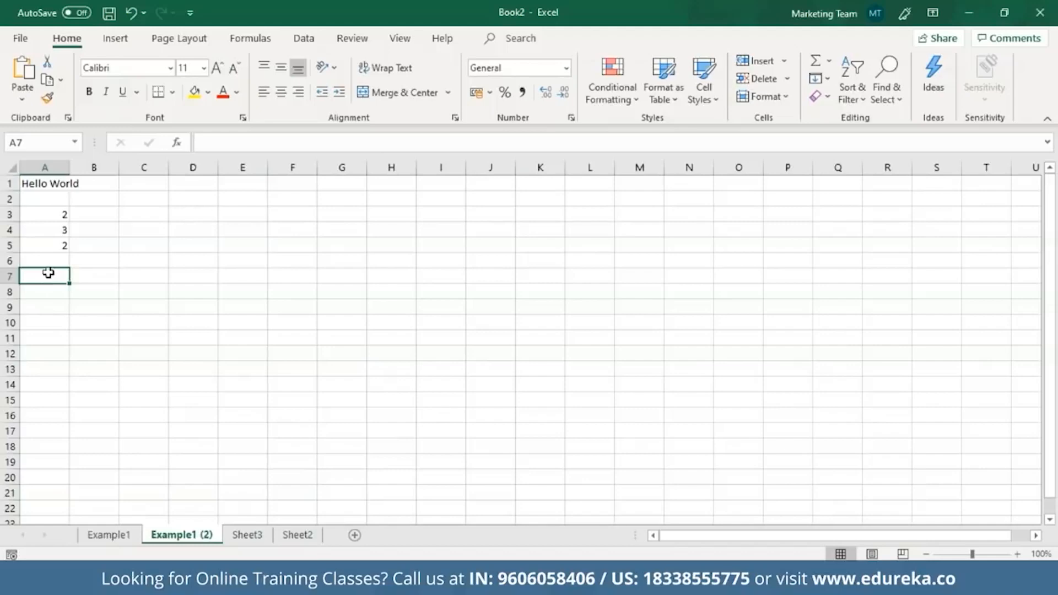
{"action": "left_click", "coordinate": [68, 186]}
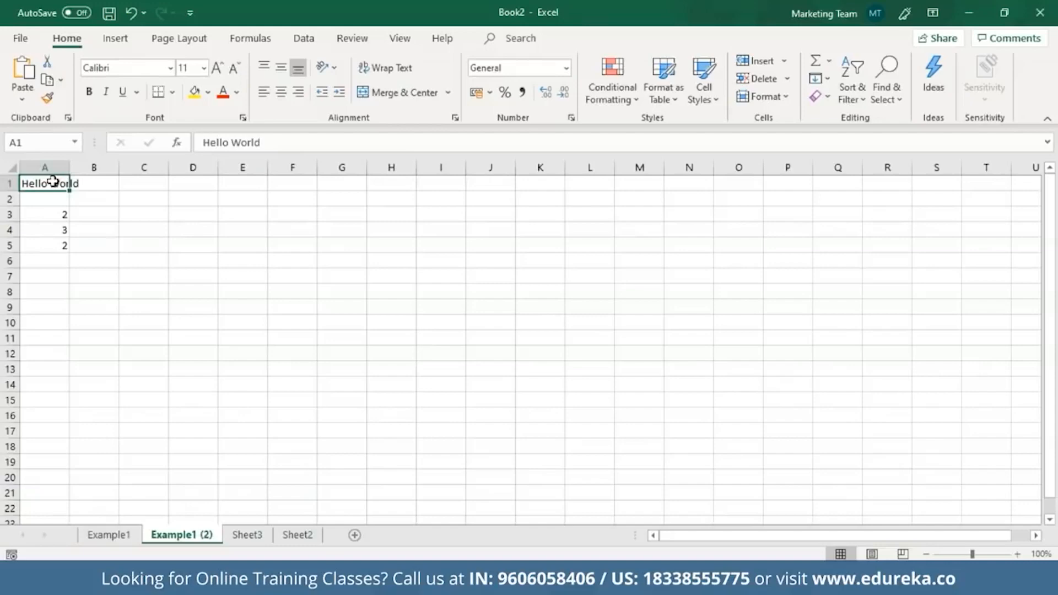
{"action": "key", "text": "Return"}
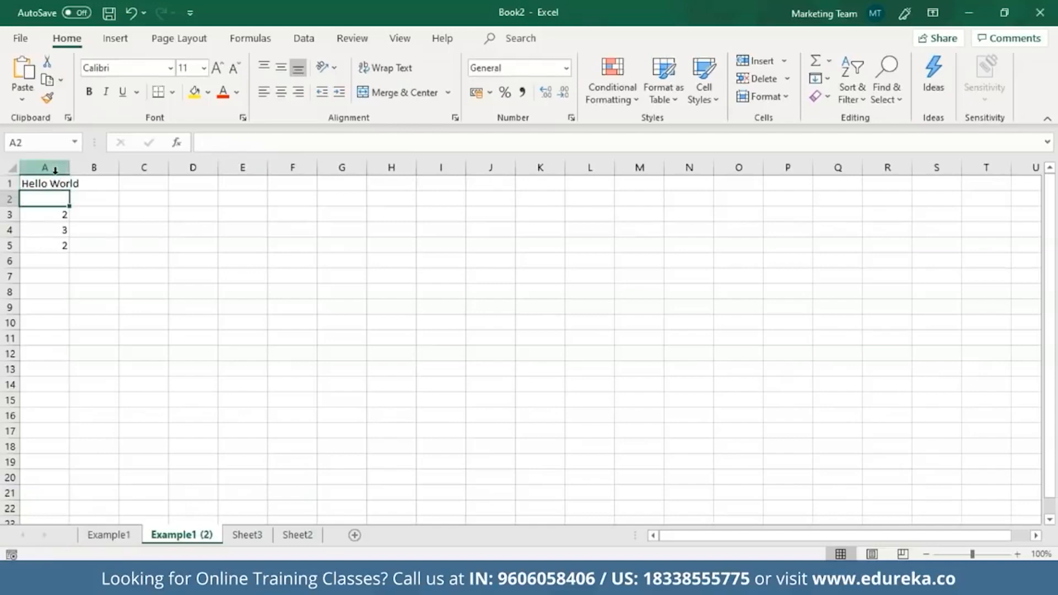
{"action": "double_click", "coordinate": [50, 183]}
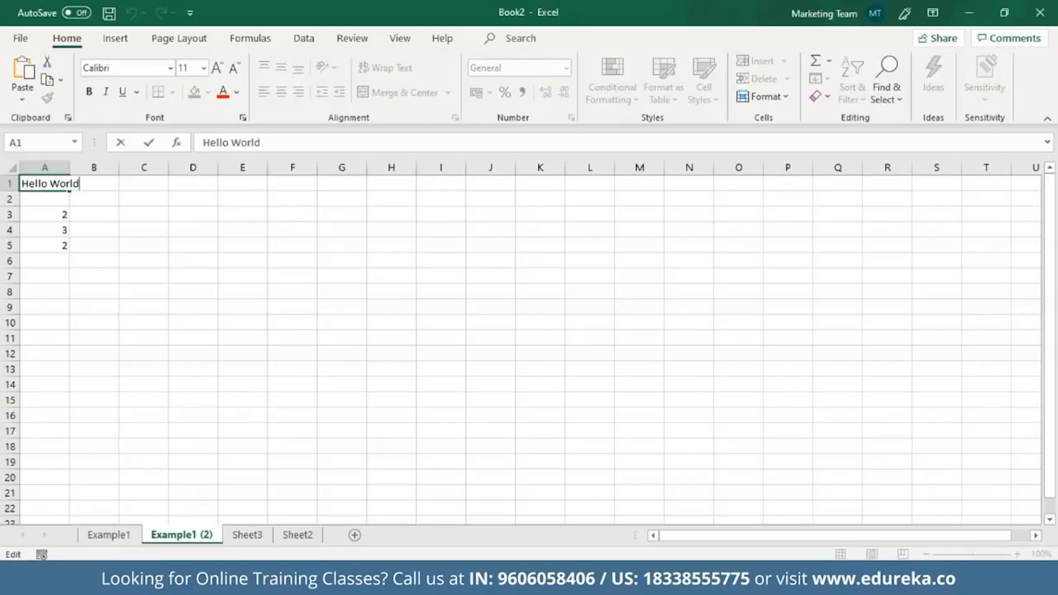
View the formula in cell A5 in edit mode and leave the cell without changing it
{"action": "left_click", "coordinate": [64, 247]}
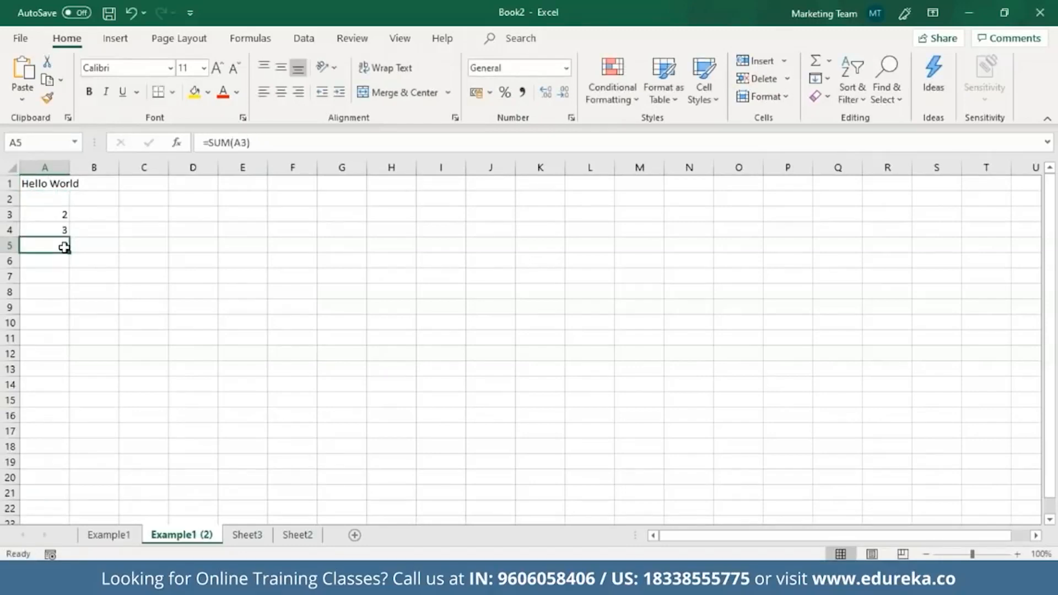
{"action": "left_click", "coordinate": [211, 148]}
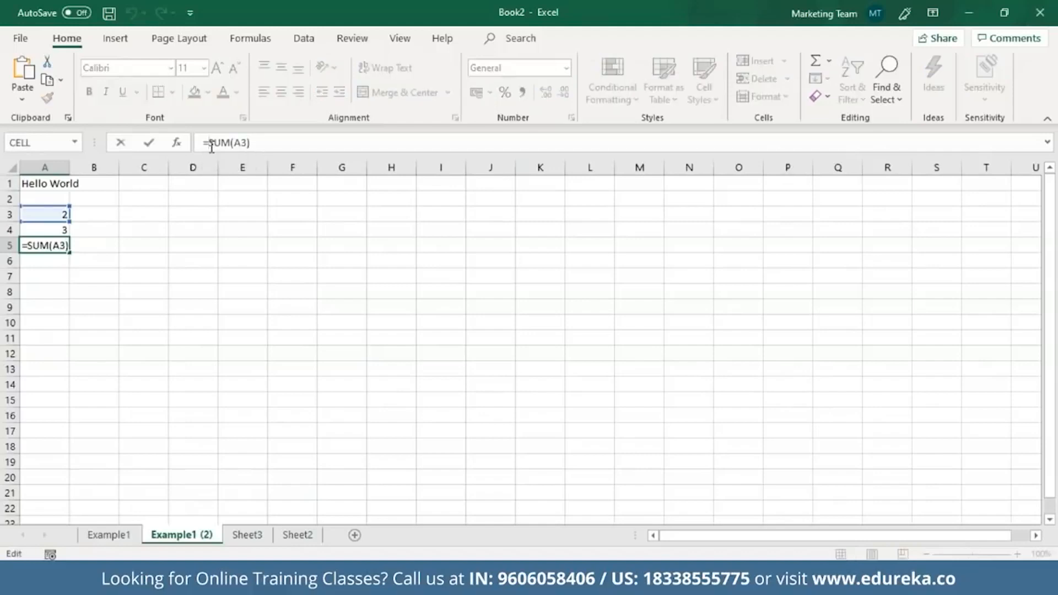
{"action": "left_click", "coordinate": [53, 246]}
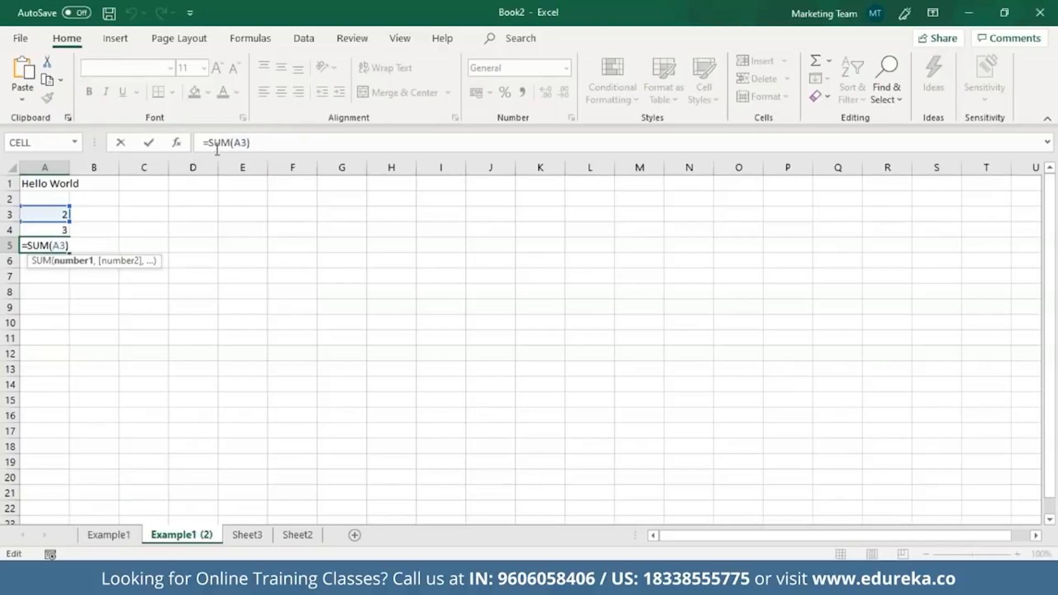
{"action": "key", "text": "Return"}
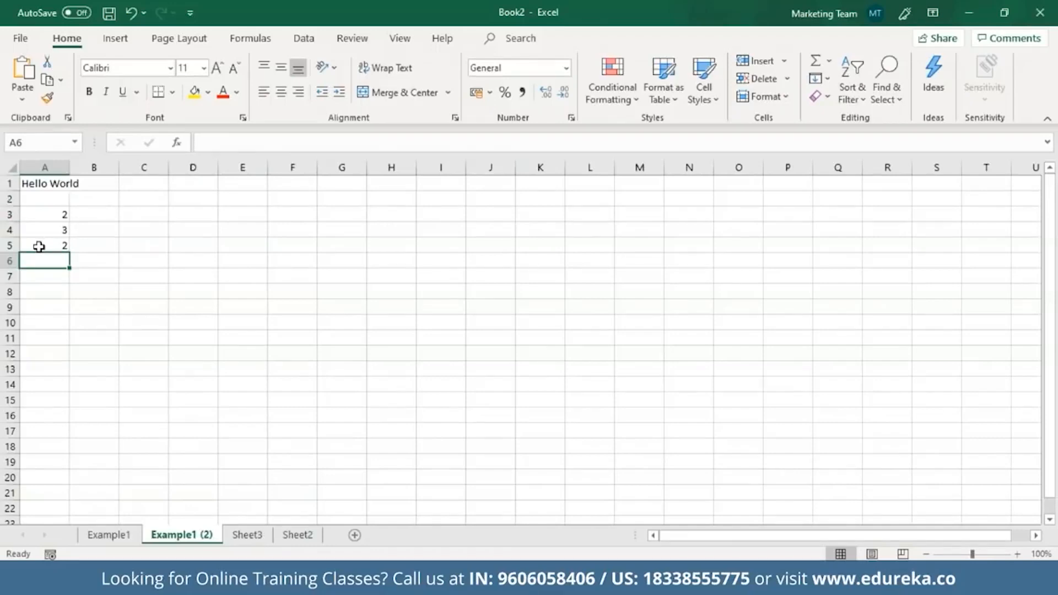
Open cell A1 for editing, cancel the edit, and select the range A1:A6 before returning to cell A6
{"action": "double_click", "coordinate": [65, 185]}
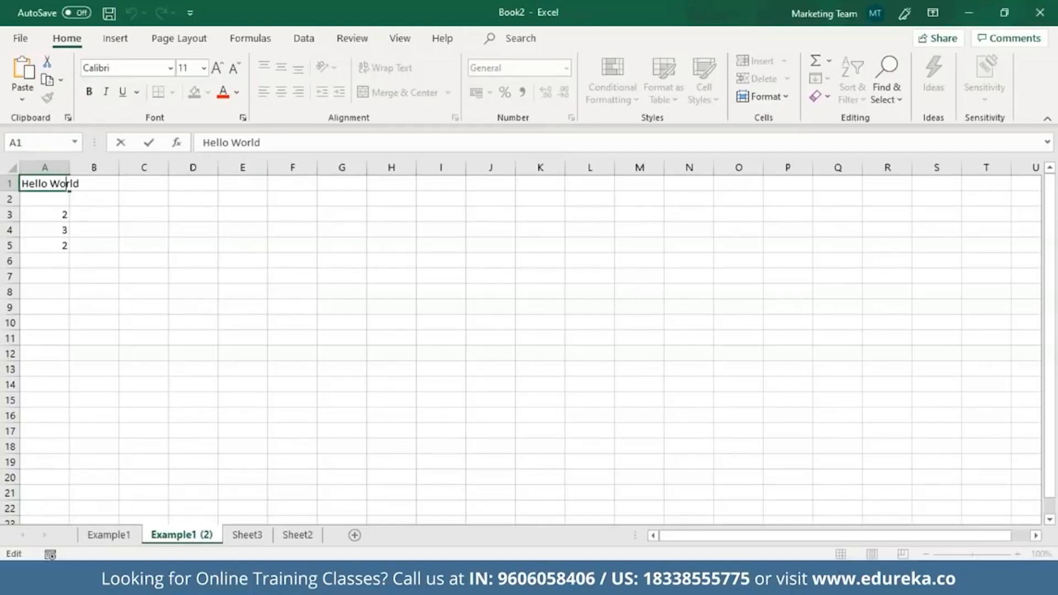
{"action": "key", "text": "Escape"}
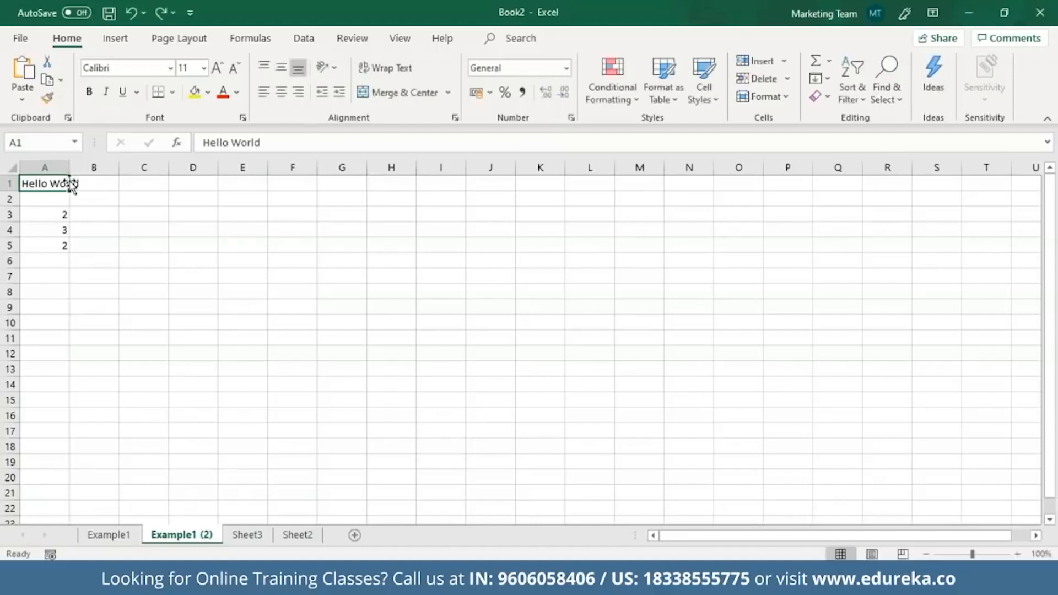
{"action": "left_click_drag", "start_coordinate": [59, 183], "coordinate": [65, 256]}
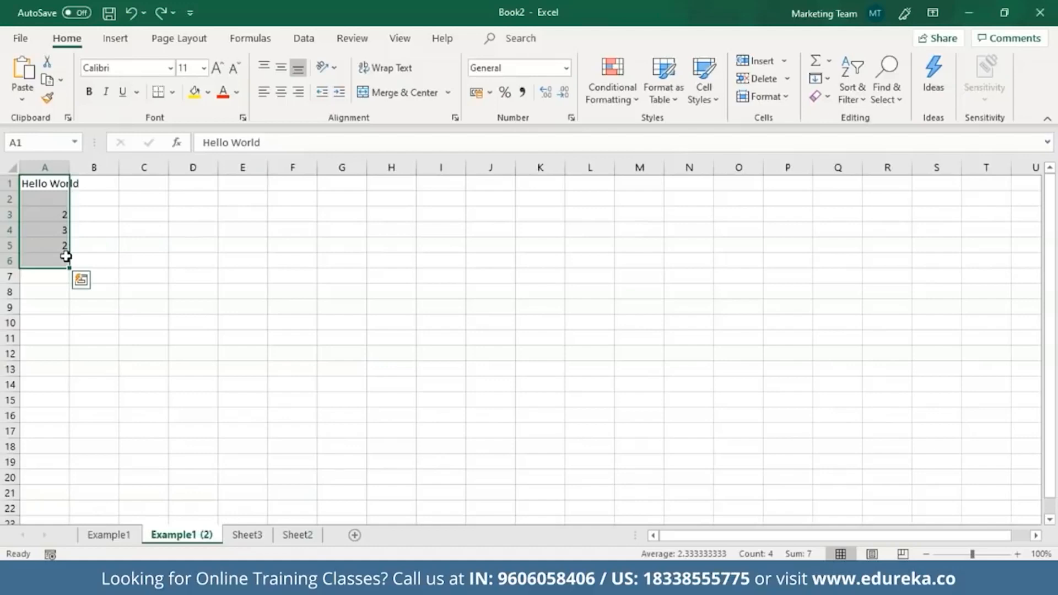
{"action": "left_click", "coordinate": [65, 256]}
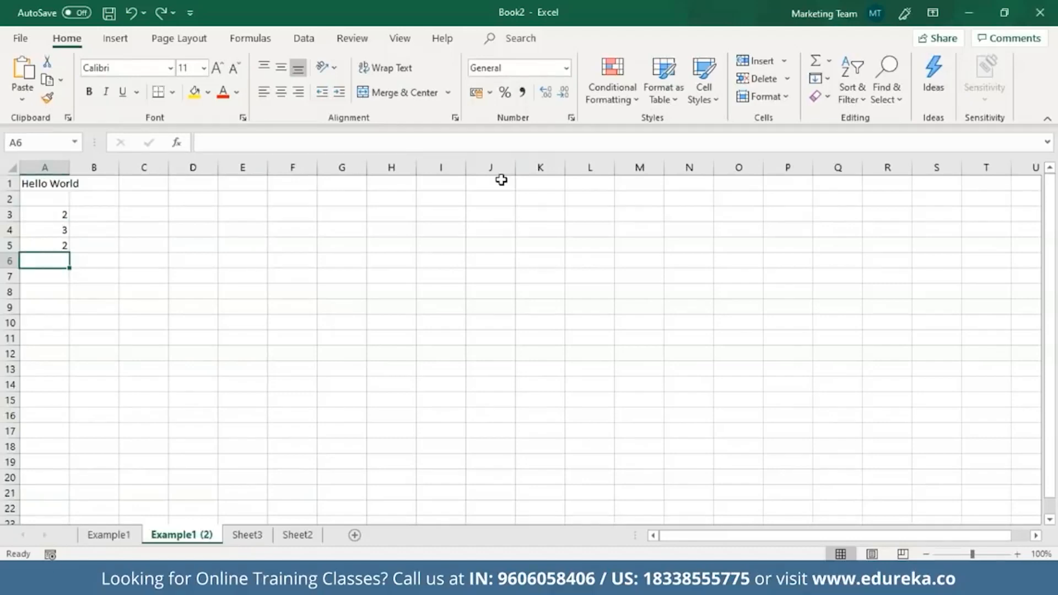
Use Go To Special to select the cells containing formulas, with numbers, text, logicals and errors included
{"action": "left_click", "coordinate": [896, 95]}
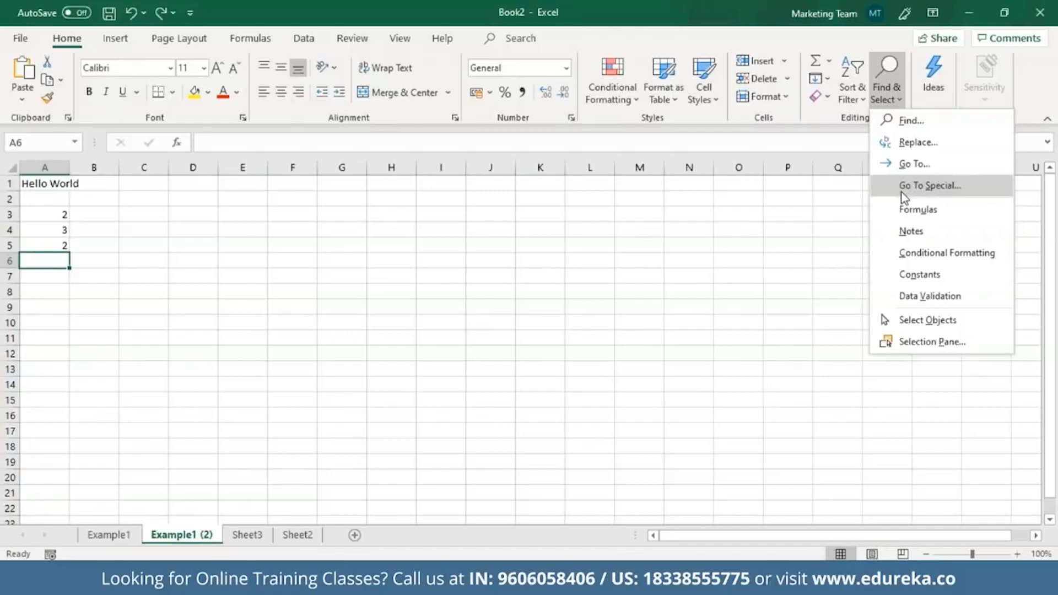
{"action": "left_click", "coordinate": [931, 186]}
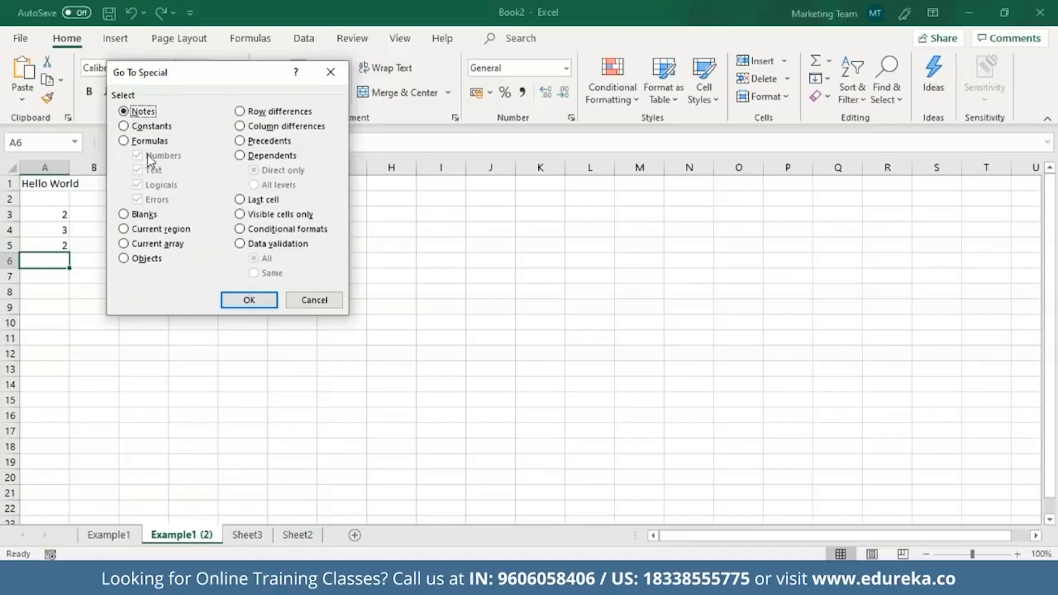
{"action": "left_click", "coordinate": [123, 141]}
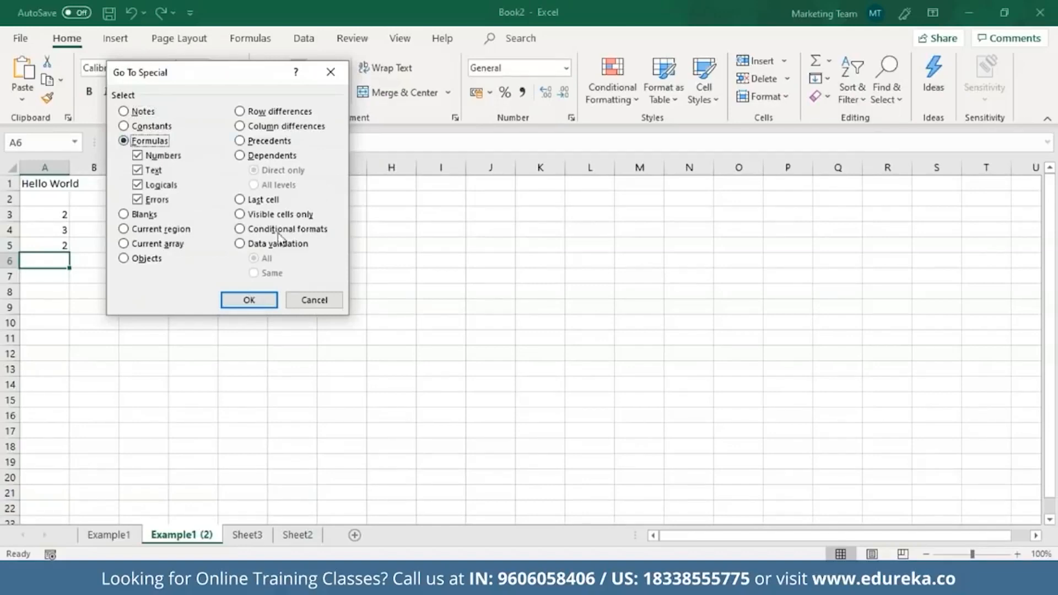
{"action": "left_click", "coordinate": [249, 300]}
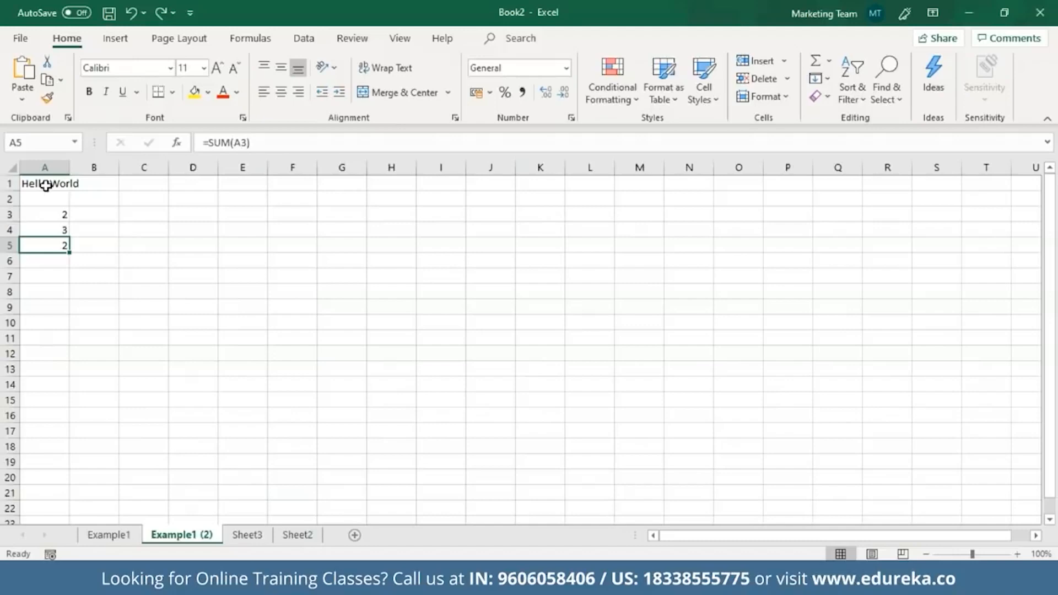
Erase the text Hello World from cell A1
{"action": "left_click", "coordinate": [46, 185]}
{"action": "key", "text": "F2"}
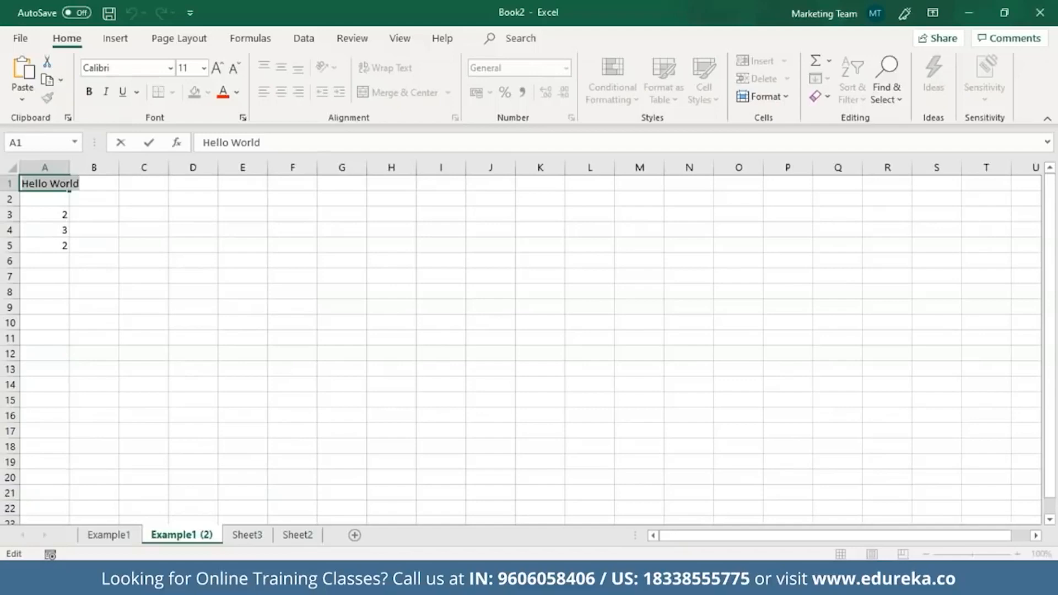
{"action": "key", "text": "BackSpace"}
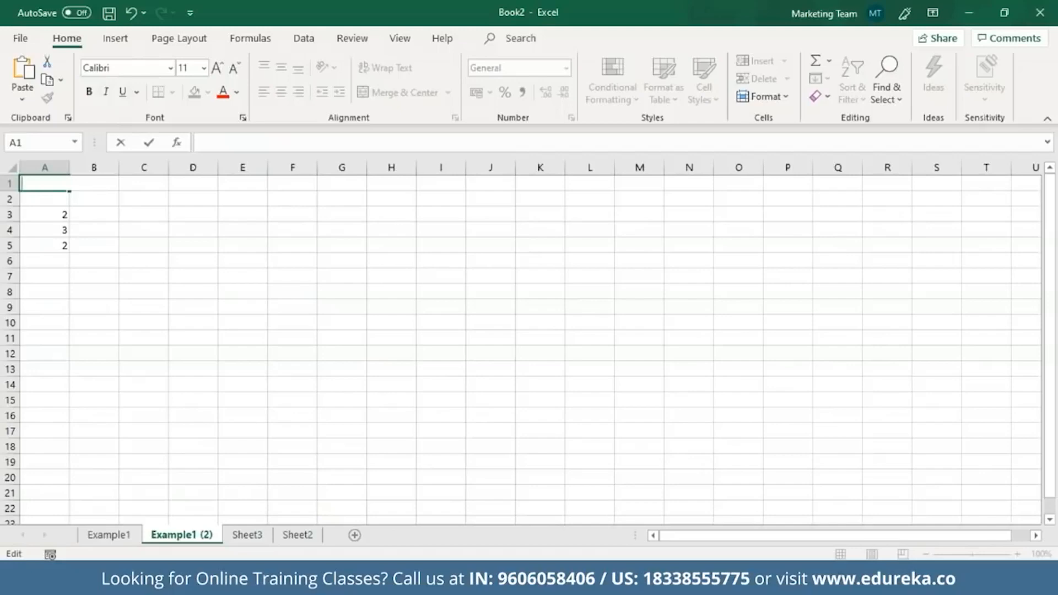
Delete cell A3 so that the cells below it shift up
{"action": "left_click", "coordinate": [58, 213]}
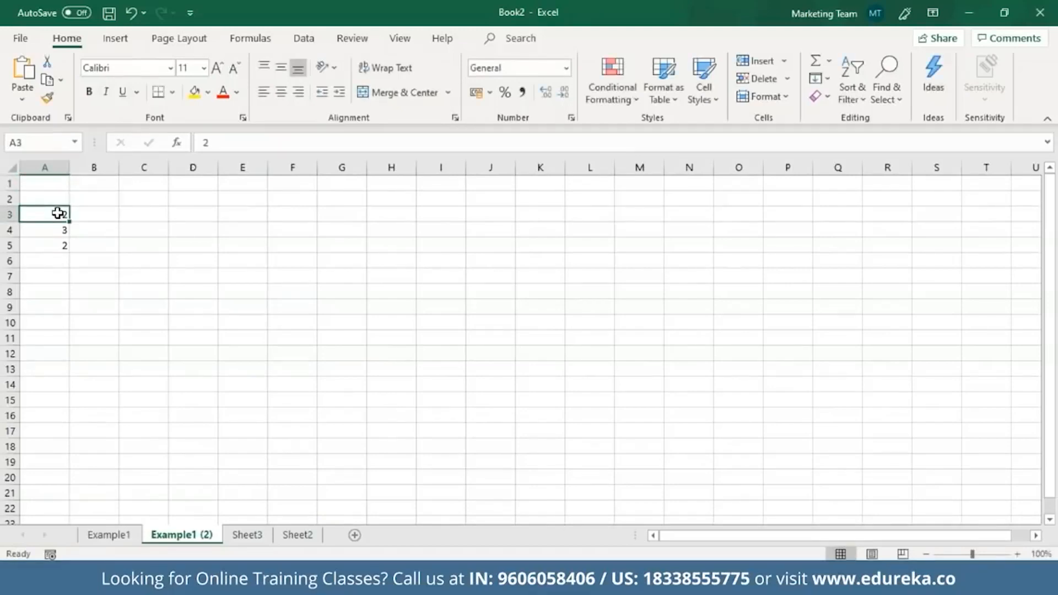
{"action": "right_click", "coordinate": [58, 213]}
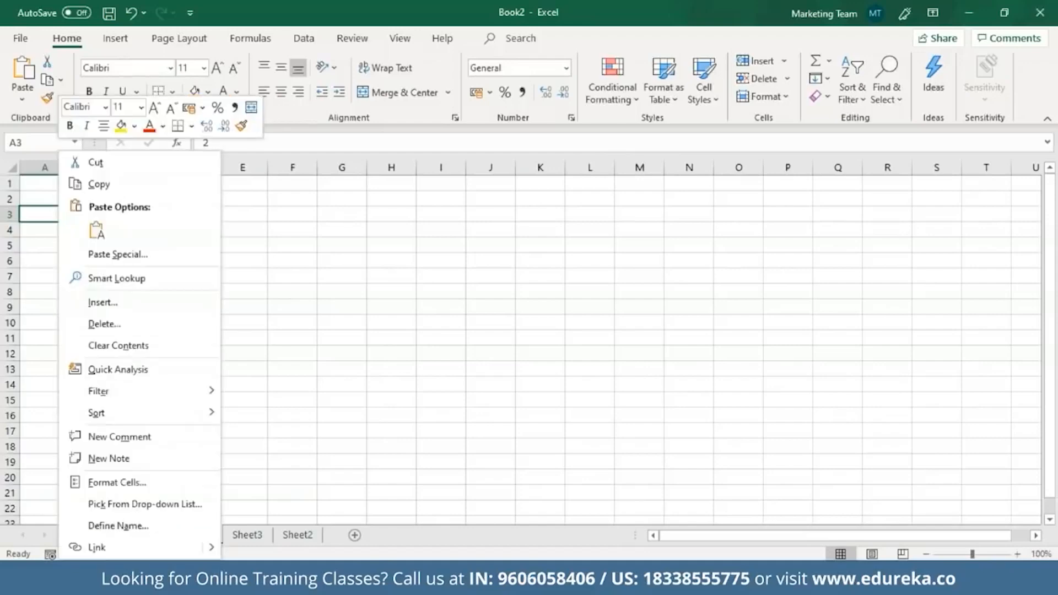
{"action": "left_click", "coordinate": [98, 326]}
{"action": "left_click", "coordinate": [71, 367]}
{"action": "double_click", "coordinate": [57, 230]}
{"action": "left_click", "coordinate": [59, 213]}
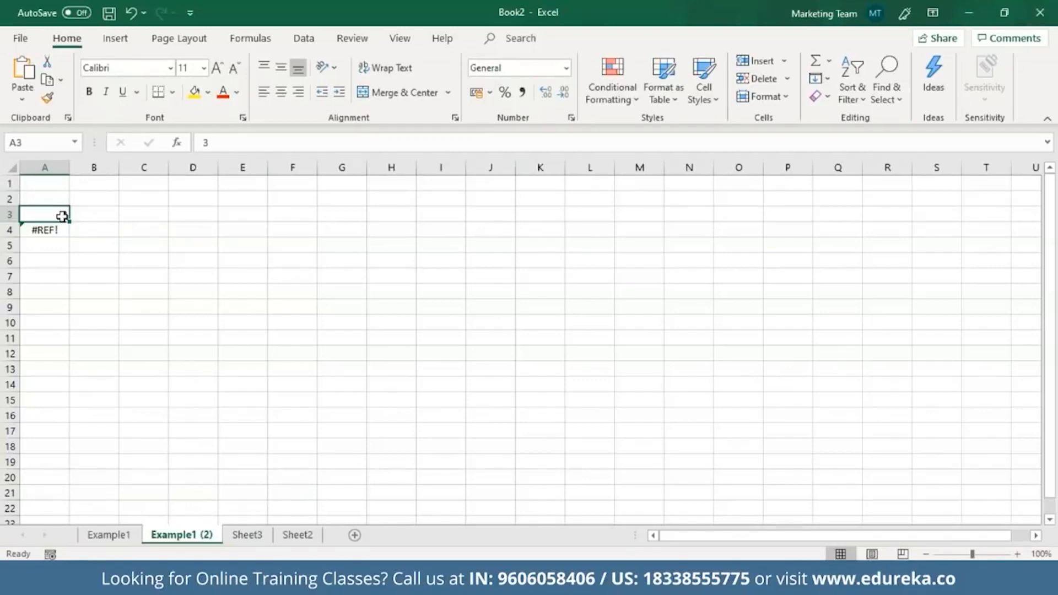
Select the whole of column A and clear its contents
{"action": "left_click", "coordinate": [45, 168]}
{"action": "left_click", "coordinate": [9, 189]}
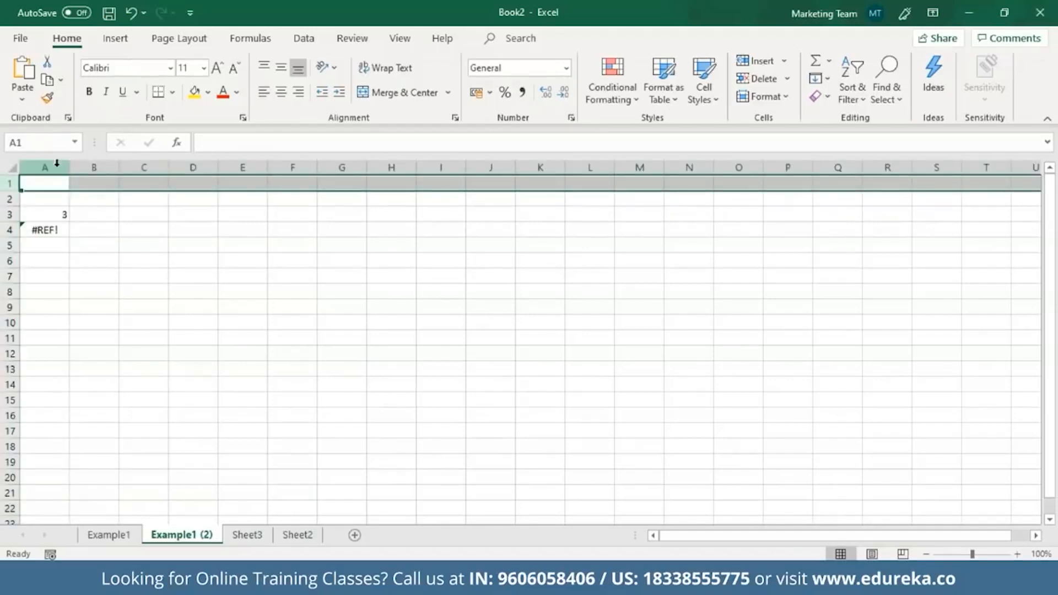
{"action": "left_click", "coordinate": [57, 163]}
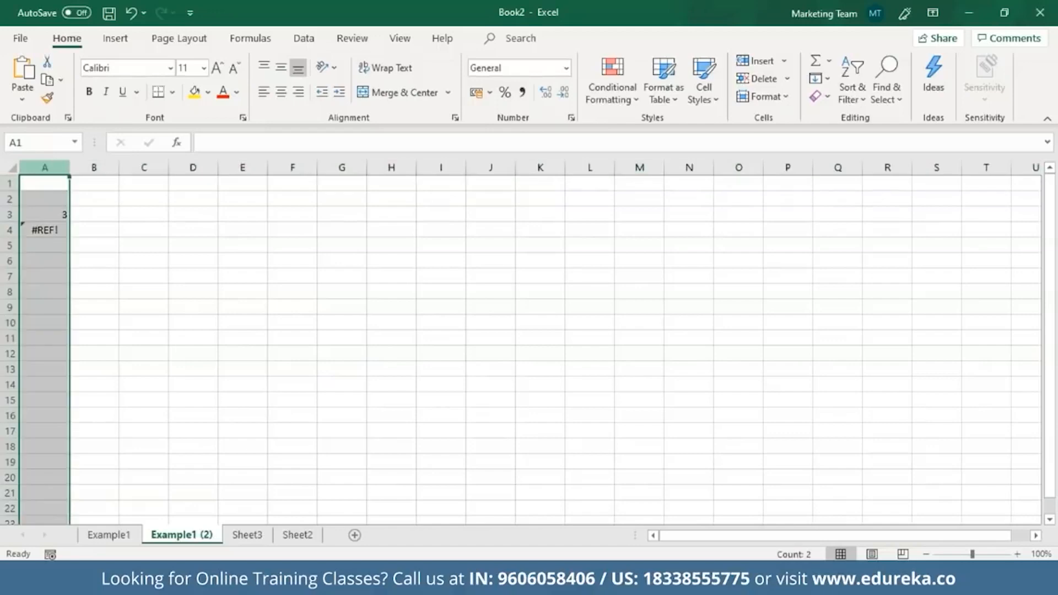
{"action": "key", "text": "Delete"}
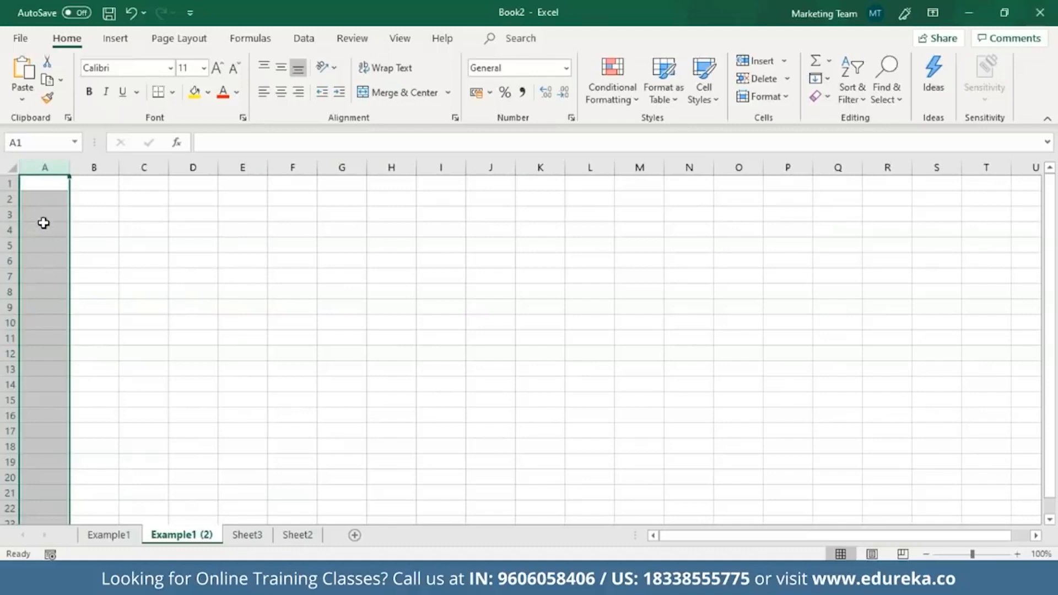
Enter Welcome, To and Edureka in cells A1, A2 and A3
{"action": "left_click", "coordinate": [44, 188]}
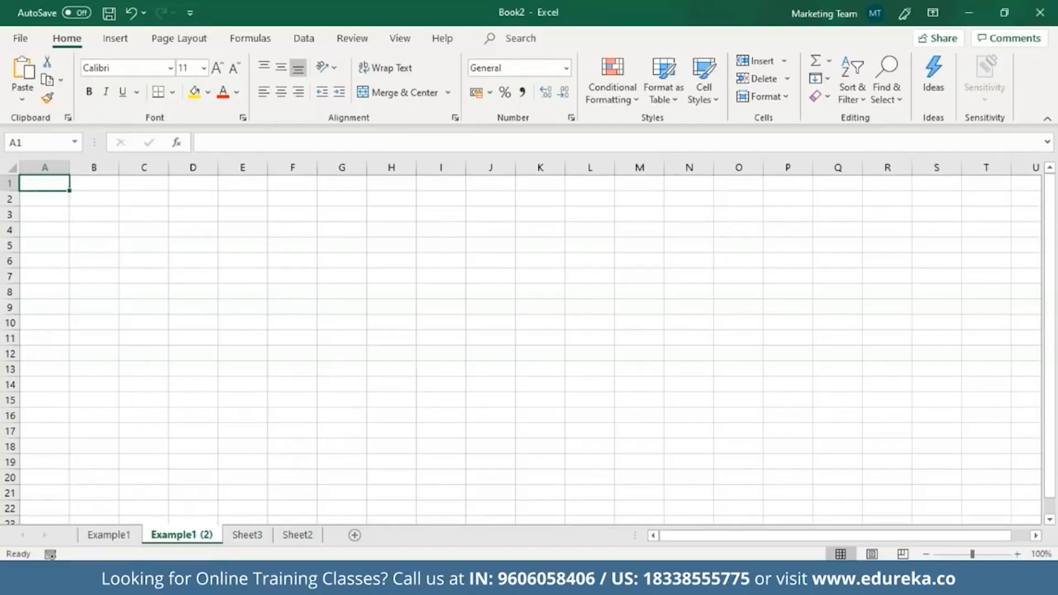
{"action": "double_click", "coordinate": [45, 183]}
{"action": "type", "text": "Welcome"}
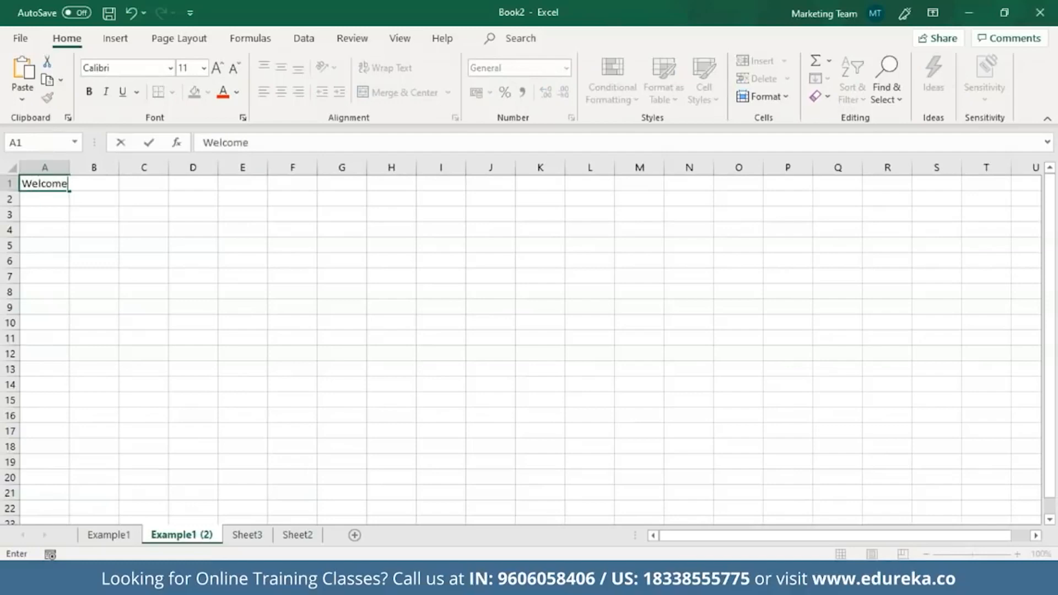
{"action": "key", "text": "Return"}
{"action": "type", "text": "To"}
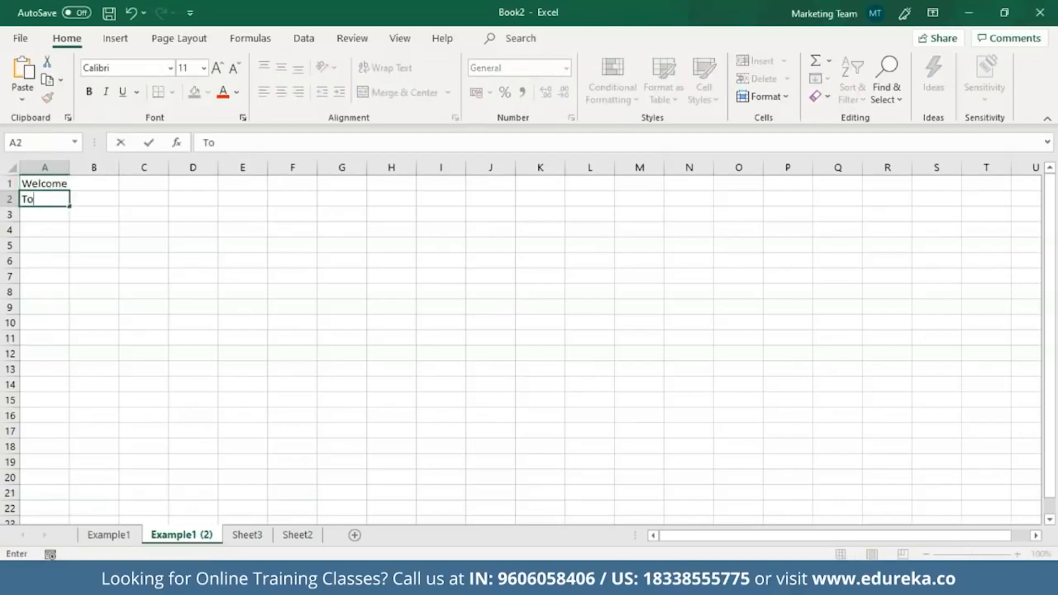
{"action": "key", "text": "Return"}
{"action": "type", "text": "Edureka"}
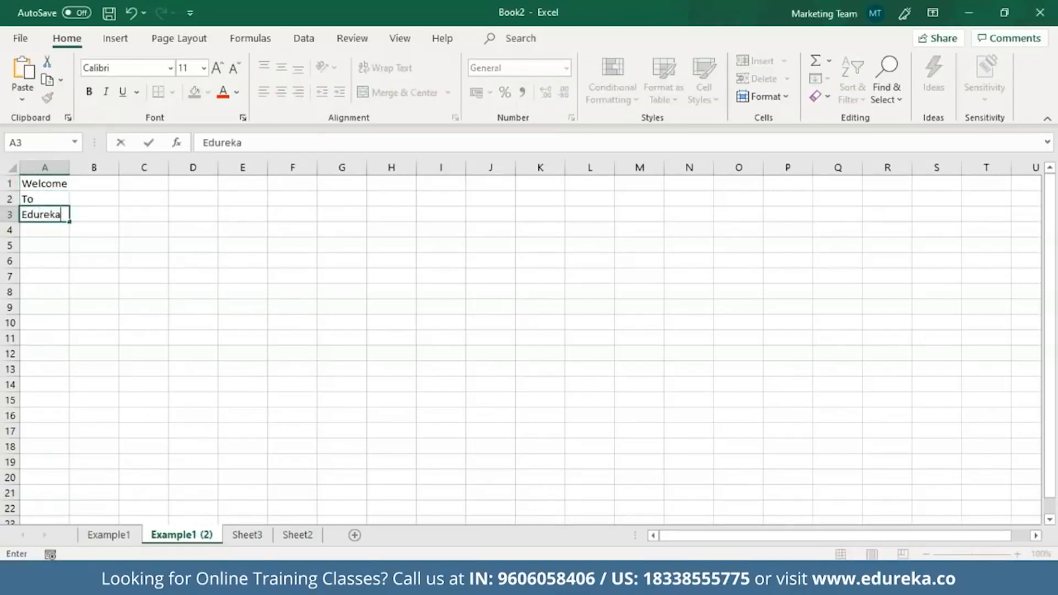
{"action": "left_click", "coordinate": [34, 189]}
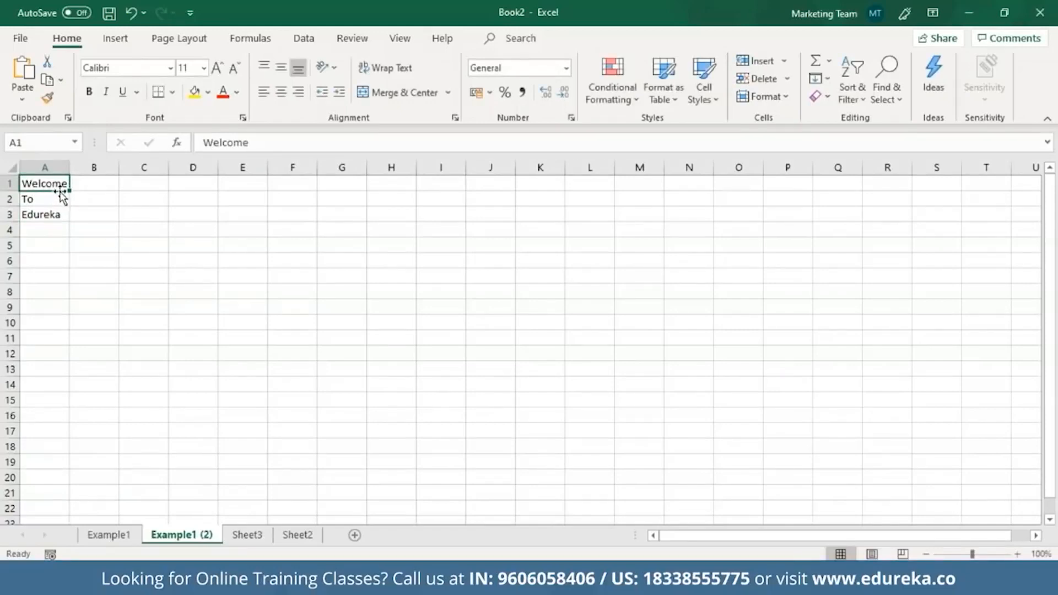
Cut the text in cells A1 to A3 and paste it at cell C4
{"action": "left_click_drag", "start_coordinate": [54, 183], "coordinate": [53, 214]}
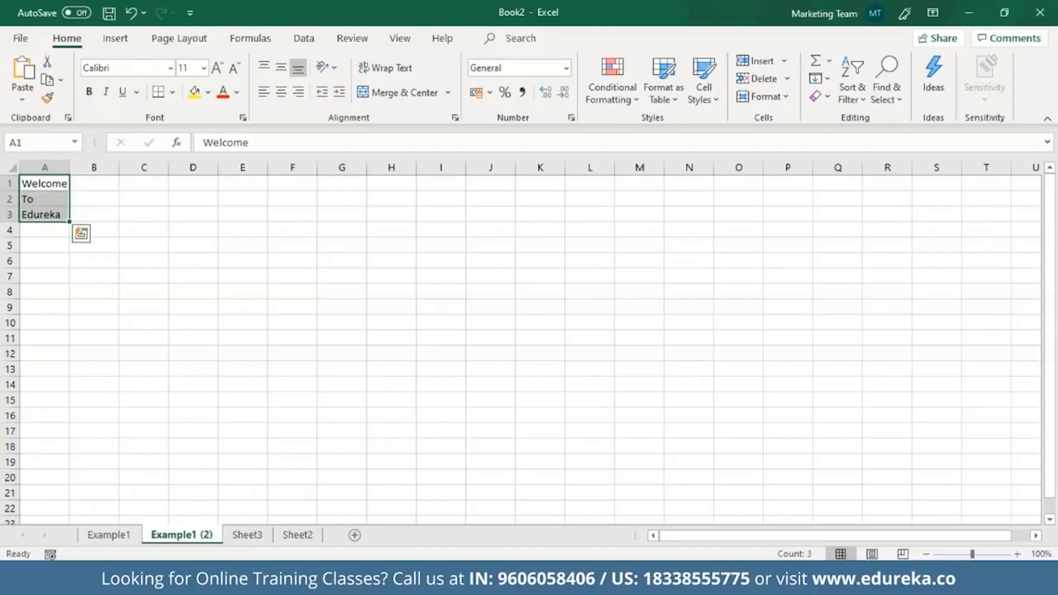
{"action": "right_click", "coordinate": [57, 209]}
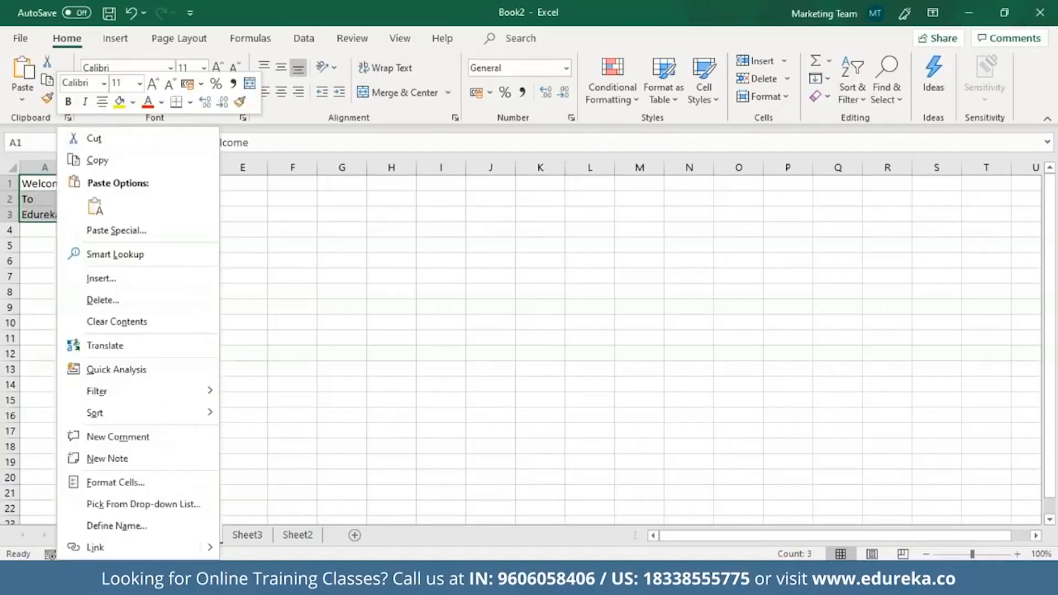
{"action": "left_click", "coordinate": [95, 138]}
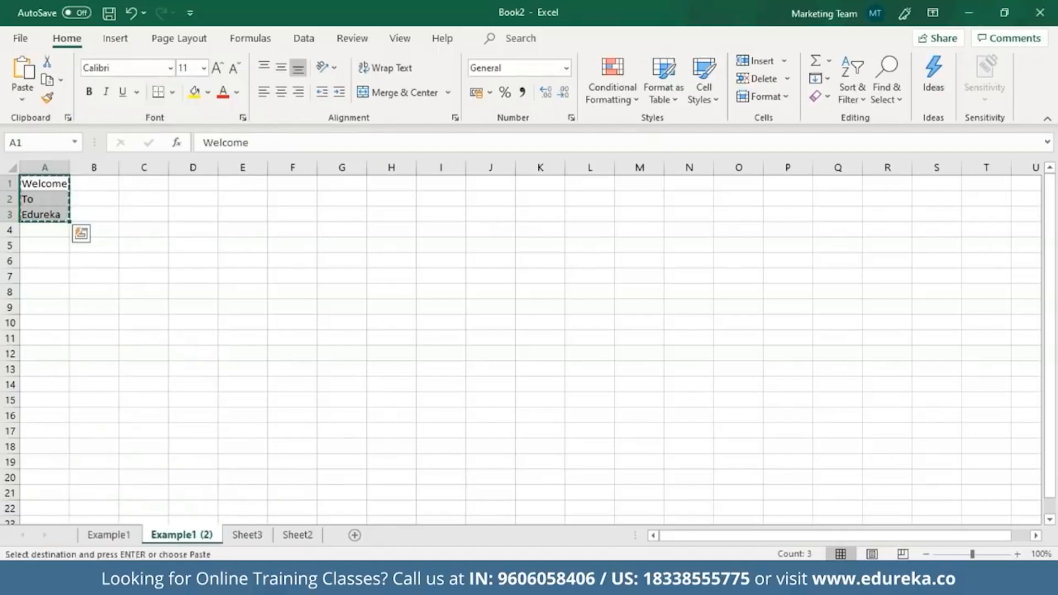
{"action": "left_click", "coordinate": [148, 236]}
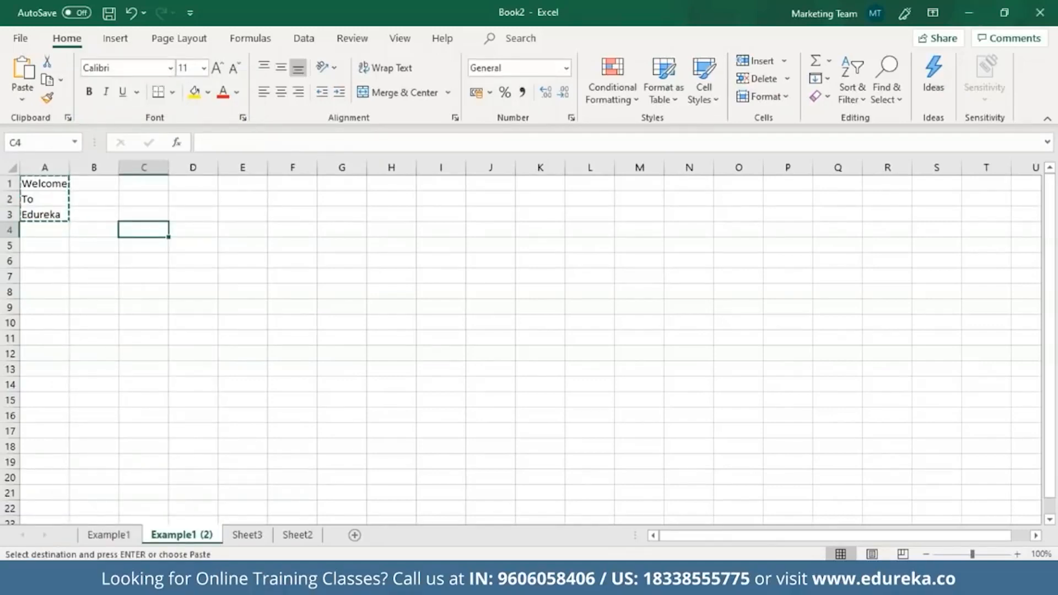
{"action": "right_click", "coordinate": [147, 230]}
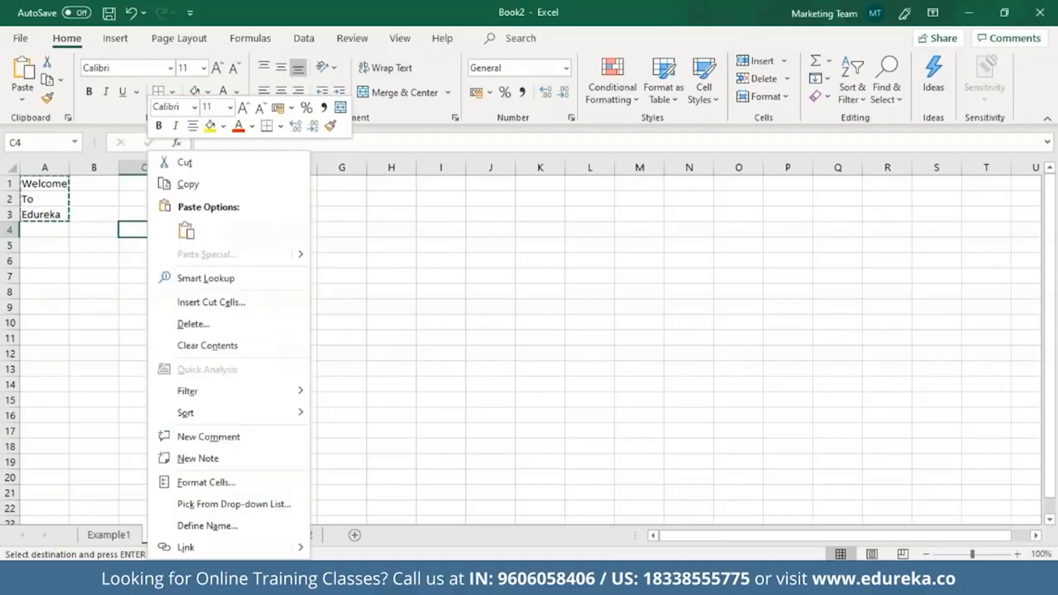
{"action": "left_click", "coordinate": [186, 230]}
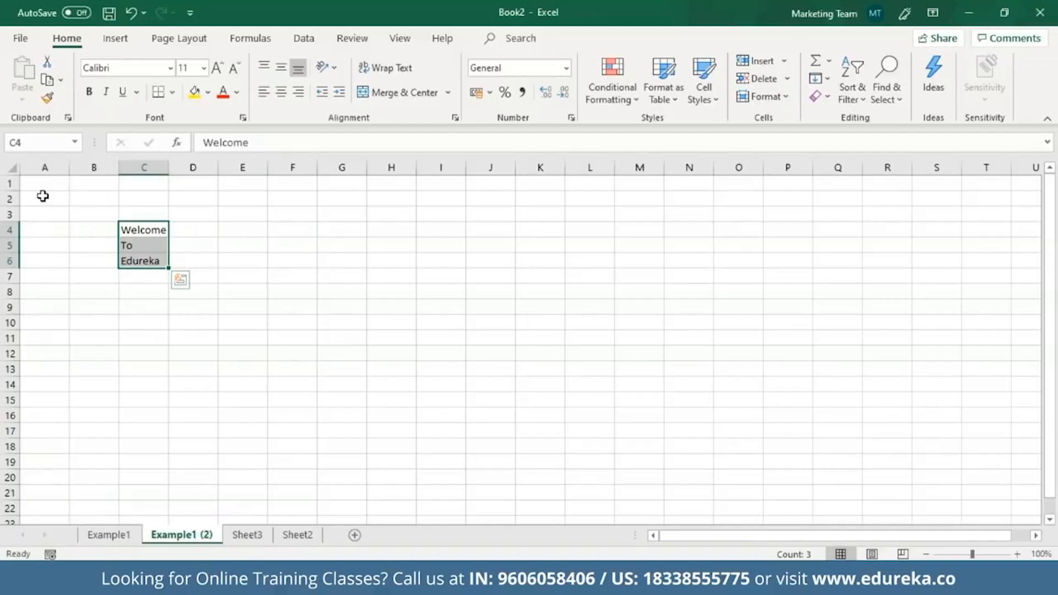
Copy the text in cells C4 to C6 and paste it at cell A1
{"action": "right_click", "coordinate": [149, 263]}
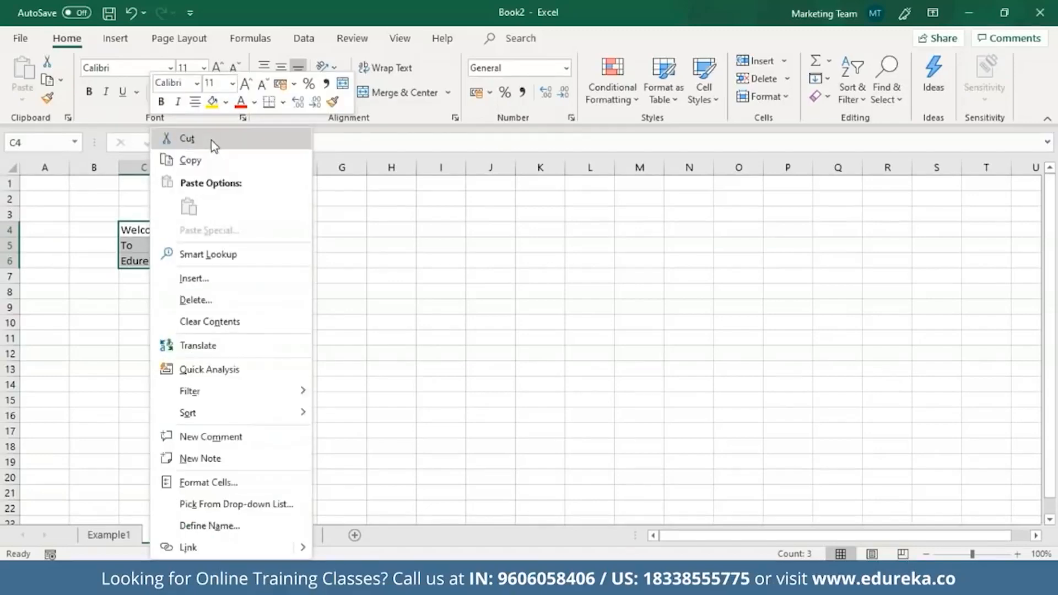
{"action": "left_click", "coordinate": [43, 183]}
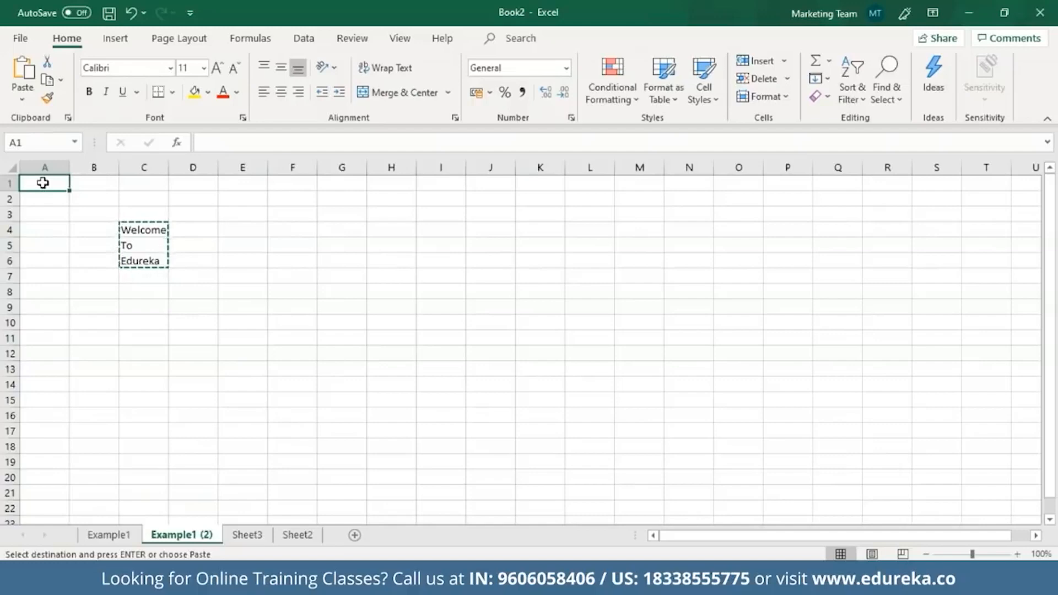
{"action": "key", "text": "ctrl+v"}
Paste the Welcome To Edureka item stored on the Office clipboard at cell A8, and close the clipboard pane
{"action": "left_click", "coordinate": [44, 291]}
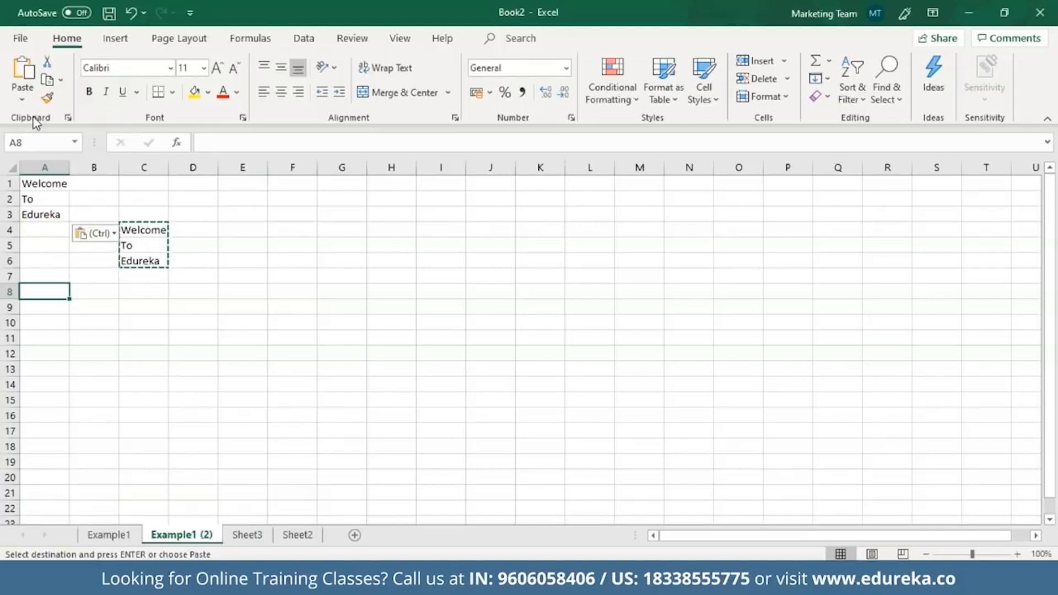
{"action": "left_click", "coordinate": [68, 118]}
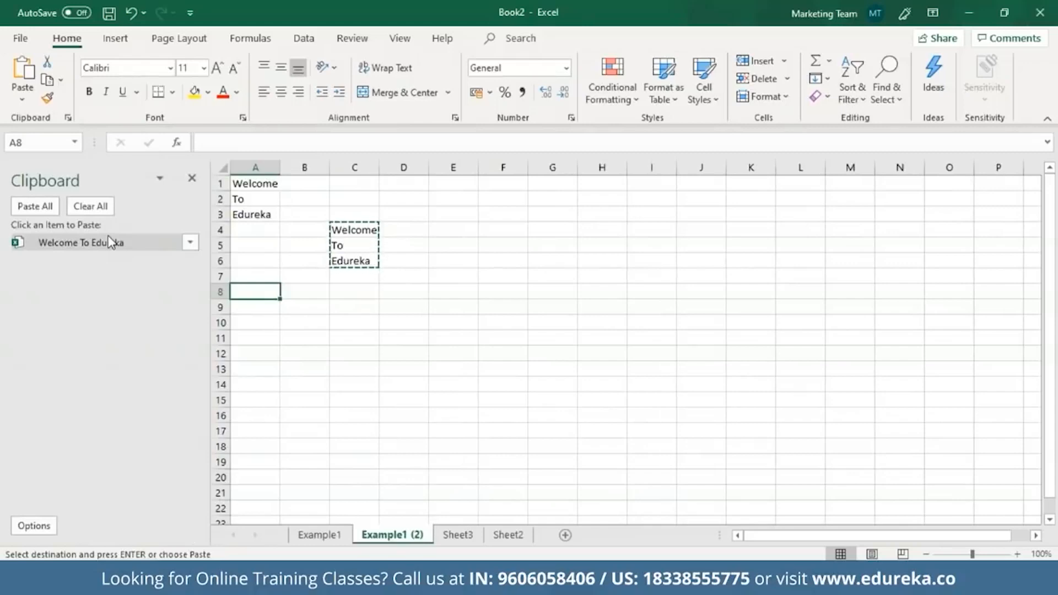
{"action": "left_click", "coordinate": [189, 245]}
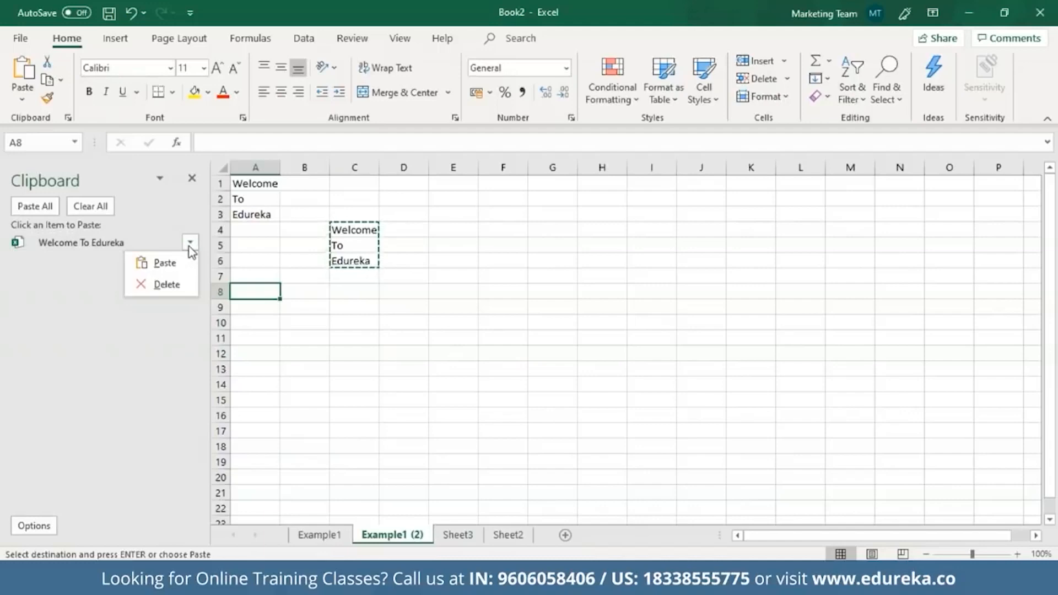
{"action": "left_click", "coordinate": [152, 267]}
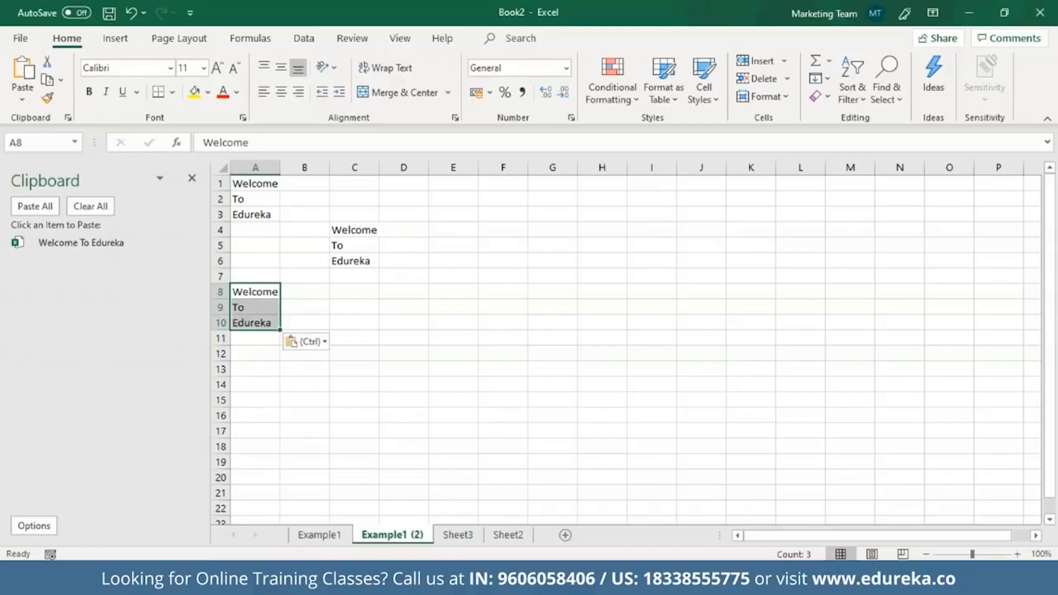
{"action": "left_click", "coordinate": [192, 178]}
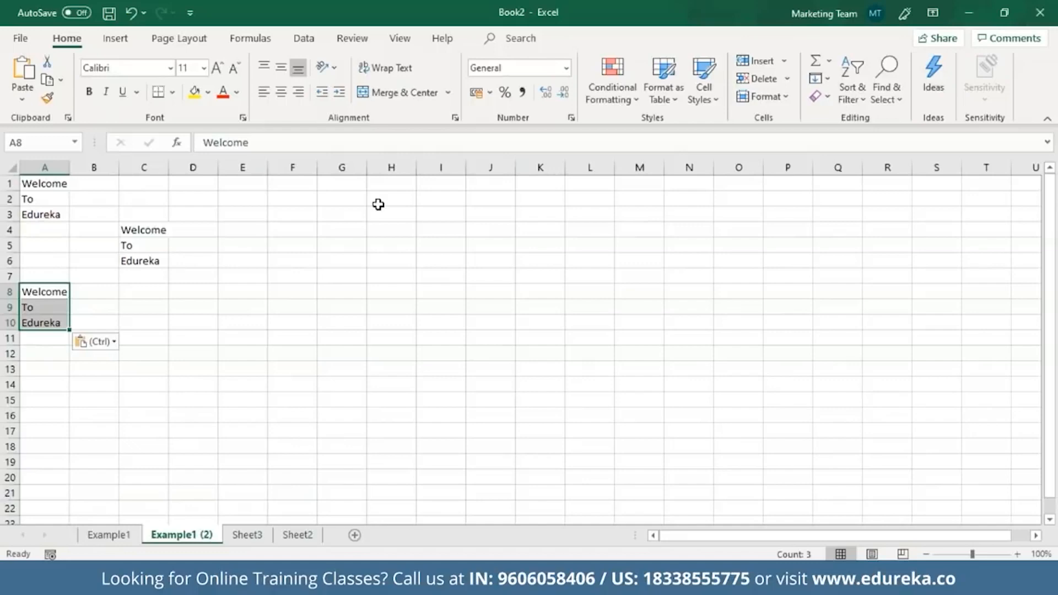
Examine the built-in equations available for insertion, from Area of Circle to Quadratic Formula
{"action": "left_click", "coordinate": [126, 40]}
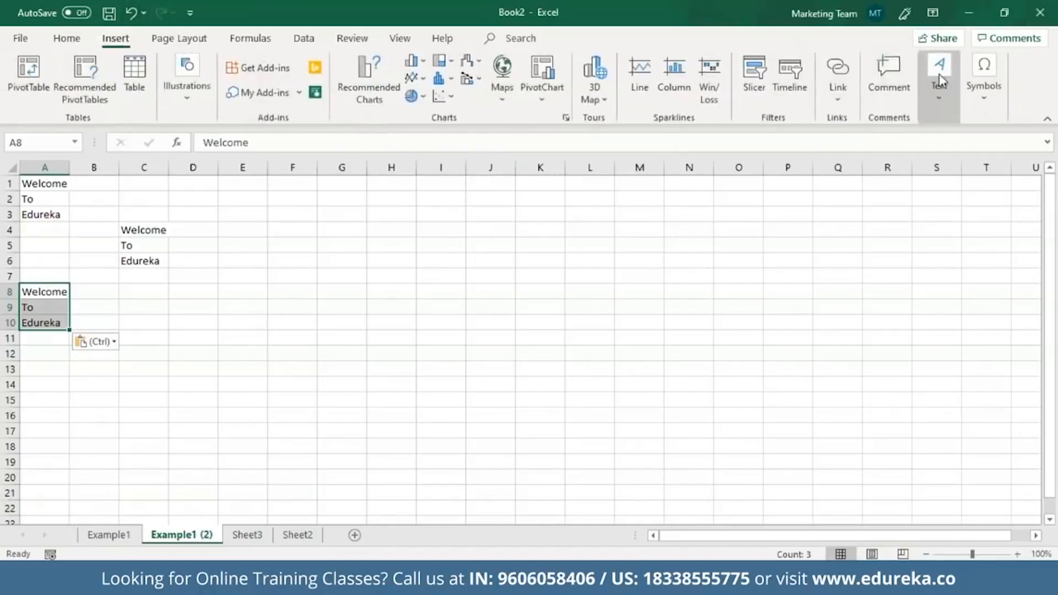
{"action": "left_click", "coordinate": [990, 93]}
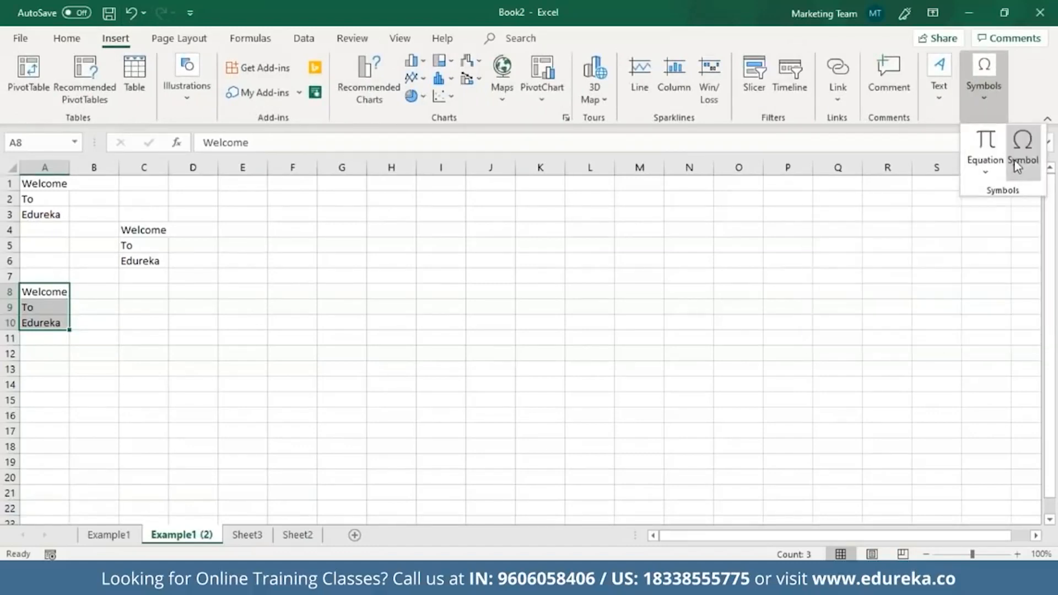
{"action": "left_click", "coordinate": [989, 170]}
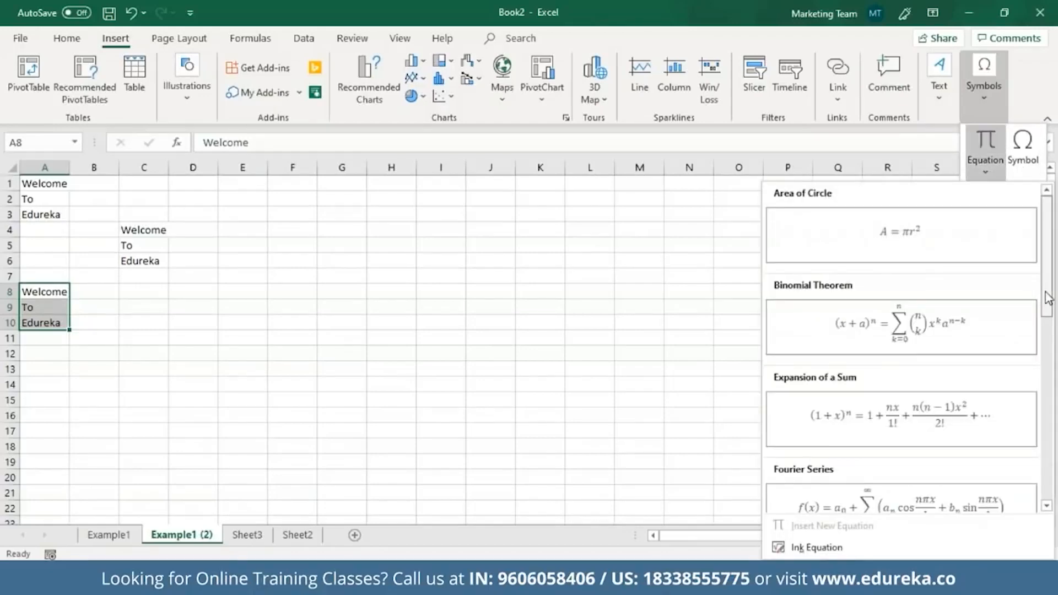
{"action": "left_click_drag", "start_coordinate": [1048, 298], "coordinate": [1056, 368]}
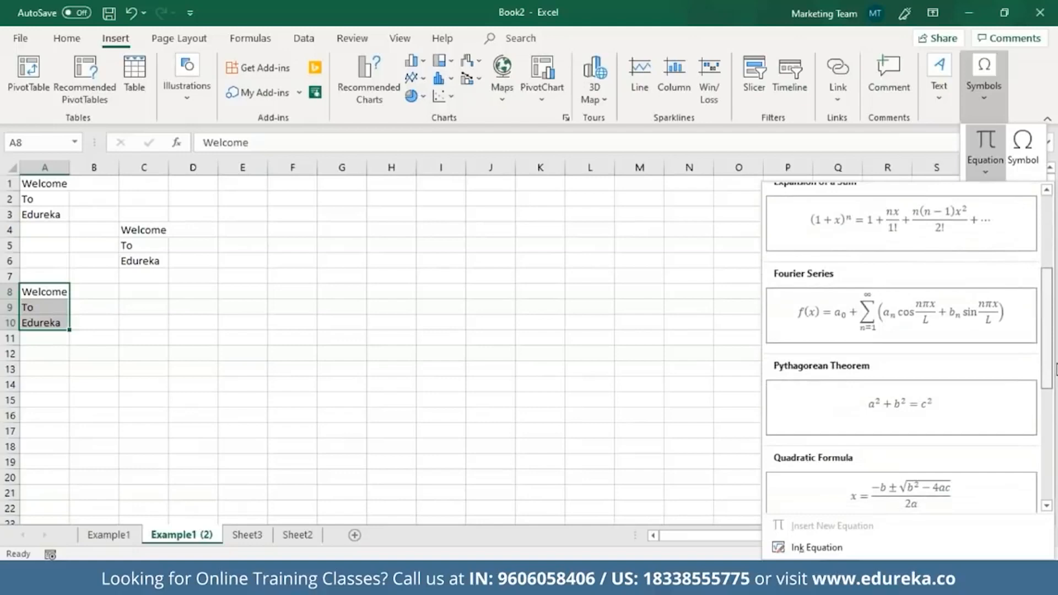
{"action": "scroll", "coordinate": [1056, 368], "scroll_direction": "up", "scroll_amount": 5}
Try to insert the Copyright special character into cell A8
{"action": "left_click", "coordinate": [1023, 146]}
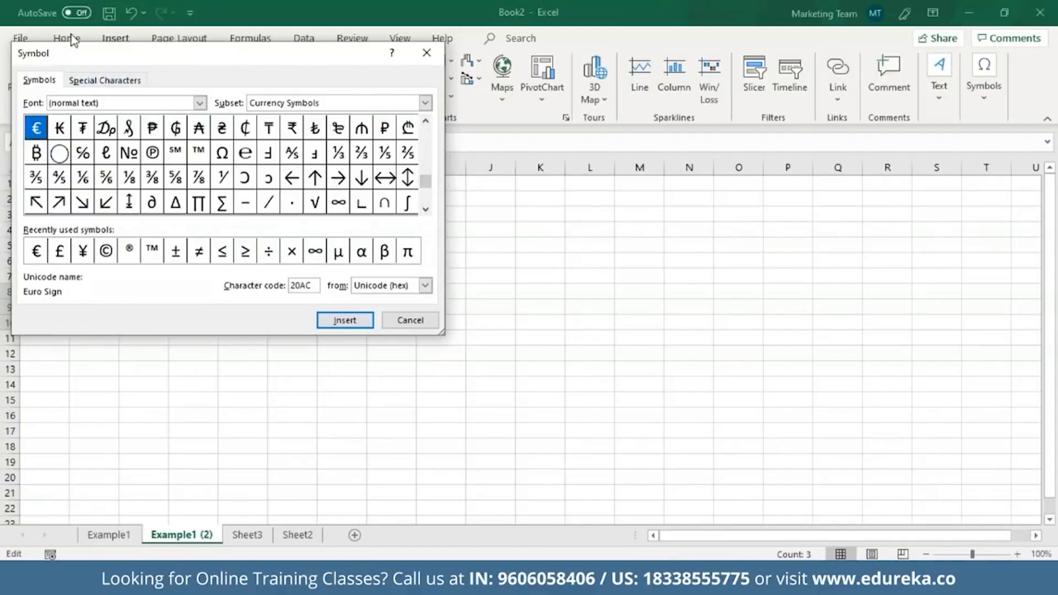
{"action": "left_click", "coordinate": [83, 80]}
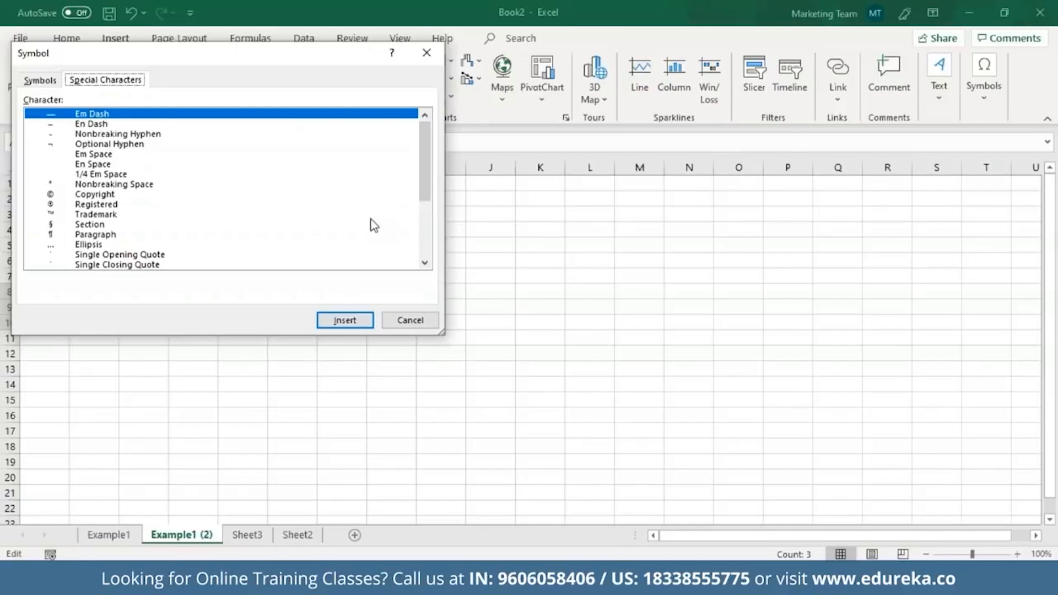
{"action": "left_click", "coordinate": [122, 193]}
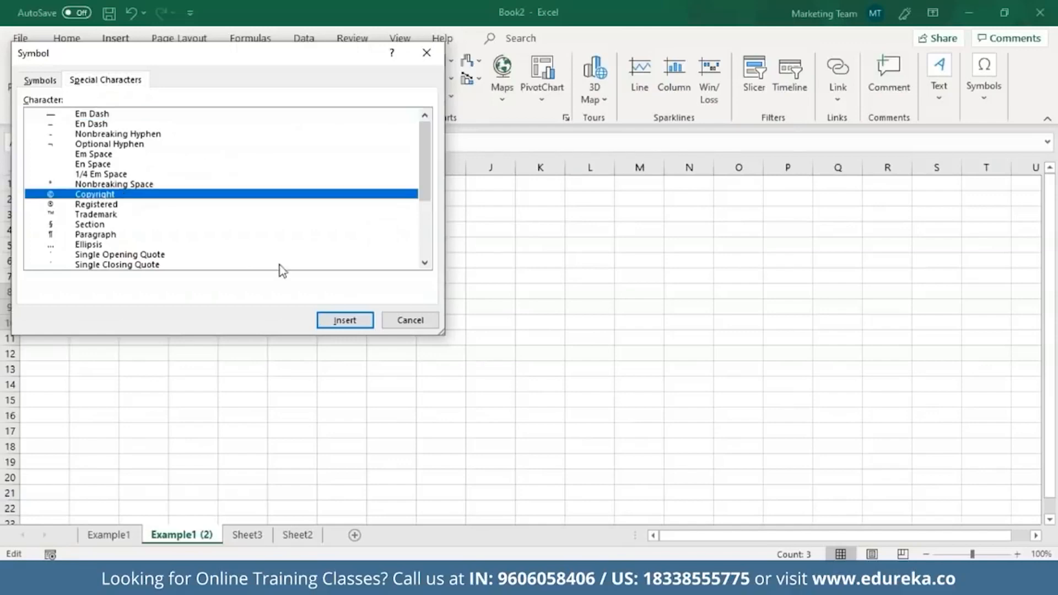
{"action": "left_click", "coordinate": [331, 323]}
{"action": "left_click", "coordinate": [389, 322]}
{"action": "key", "text": "Escape"}
Clear the extra copies of the text from cells C4 to C6 and A8 to A10
{"action": "left_click_drag", "start_coordinate": [28, 231], "coordinate": [145, 337]}
{"action": "key", "text": "Delete"}
{"action": "left_click", "coordinate": [43, 199]}
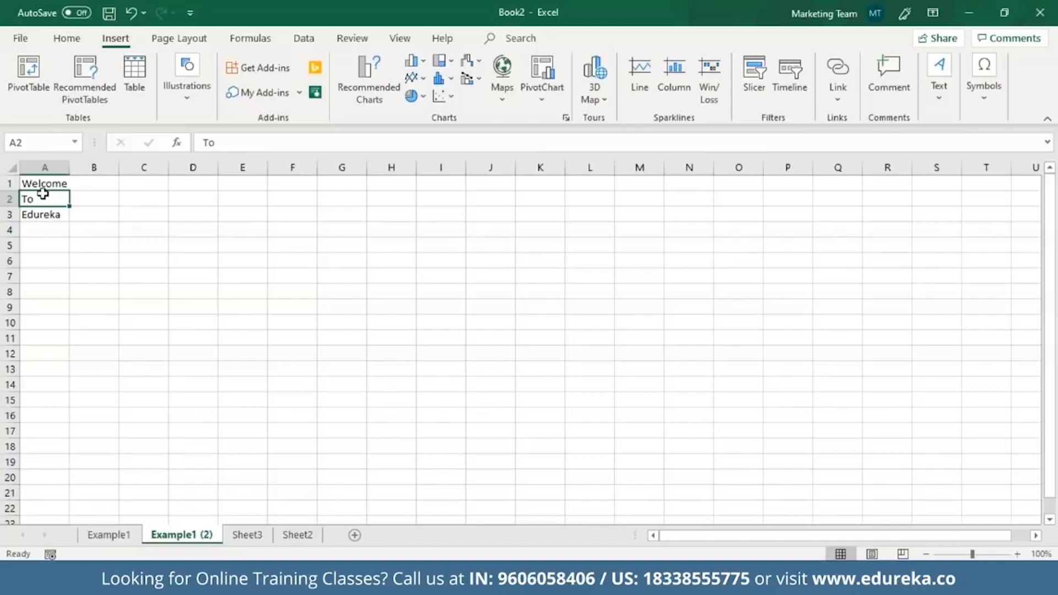
Post the comment "This is a comment" on cell A1 and redisplay it with its reply field active
{"action": "left_click", "coordinate": [43, 186]}
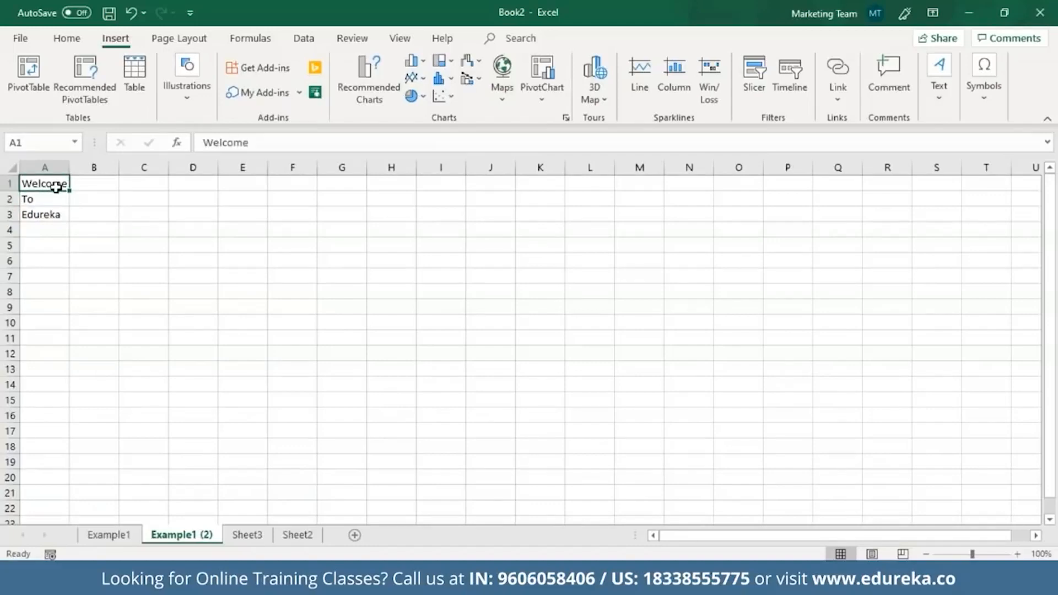
{"action": "right_click", "coordinate": [56, 187]}
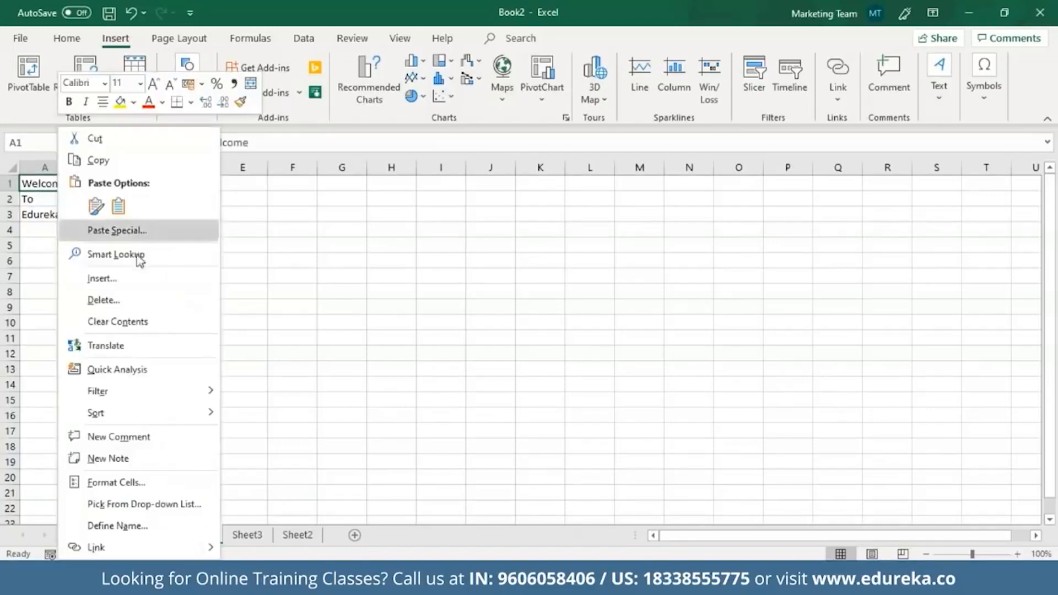
{"action": "left_click", "coordinate": [135, 441]}
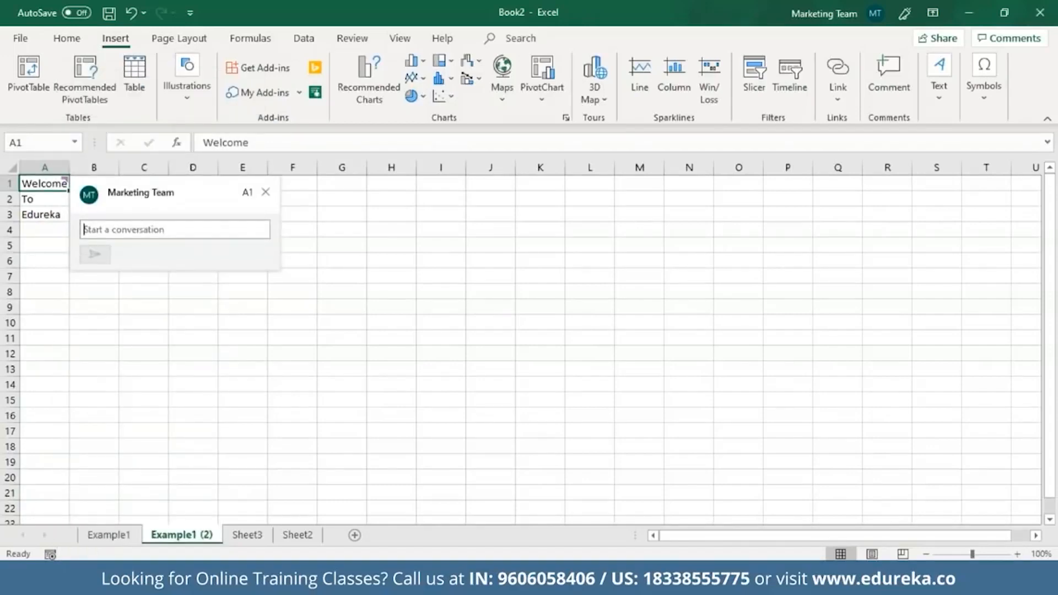
{"action": "type", "text": "This is a comment"}
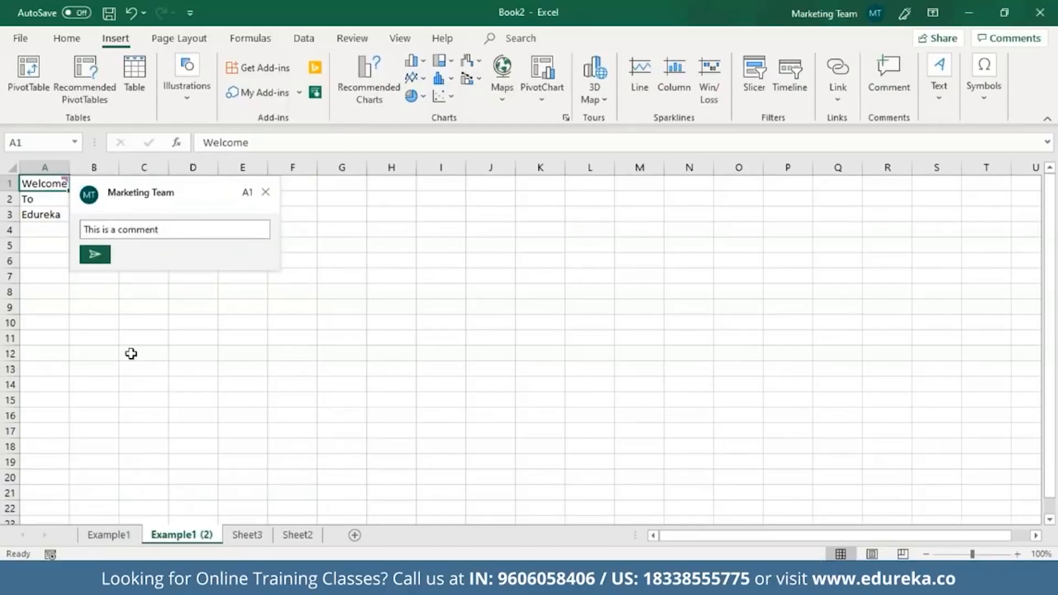
{"action": "left_click", "coordinate": [95, 254]}
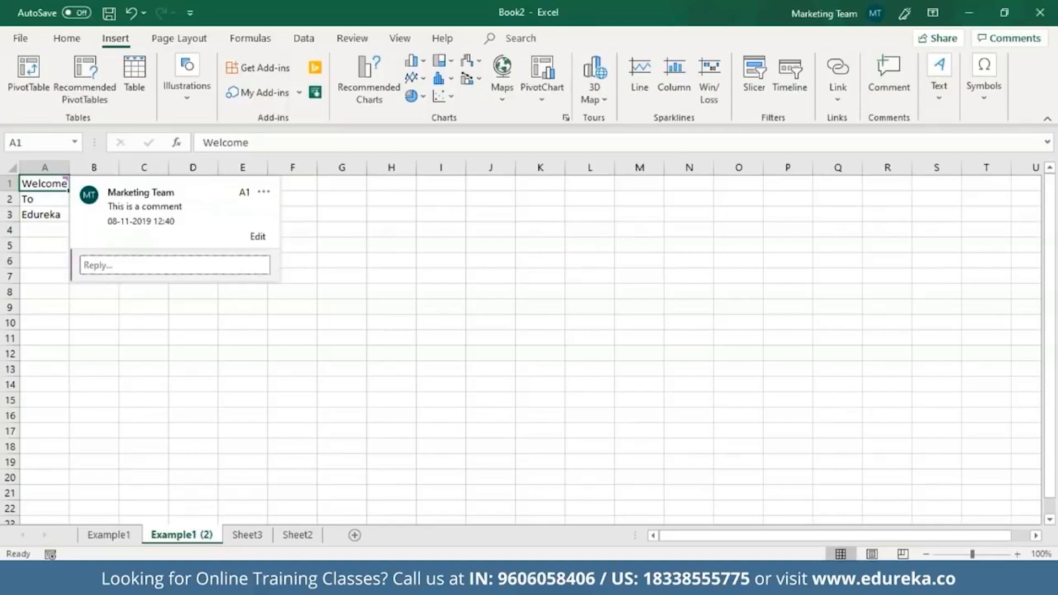
{"action": "left_click", "coordinate": [43, 191]}
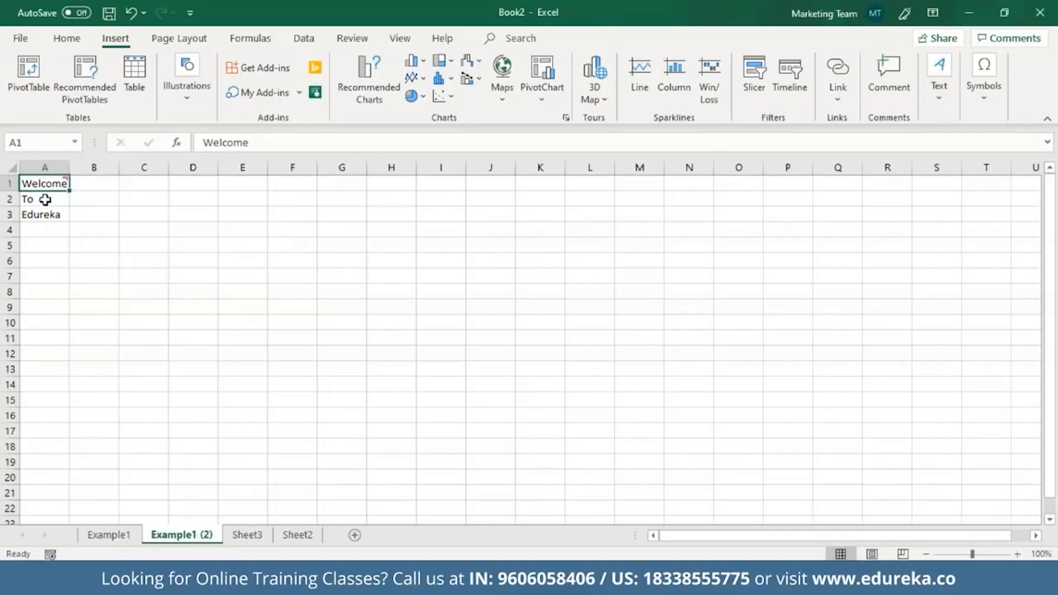
{"action": "mouse_move", "coordinate": [65, 177]}
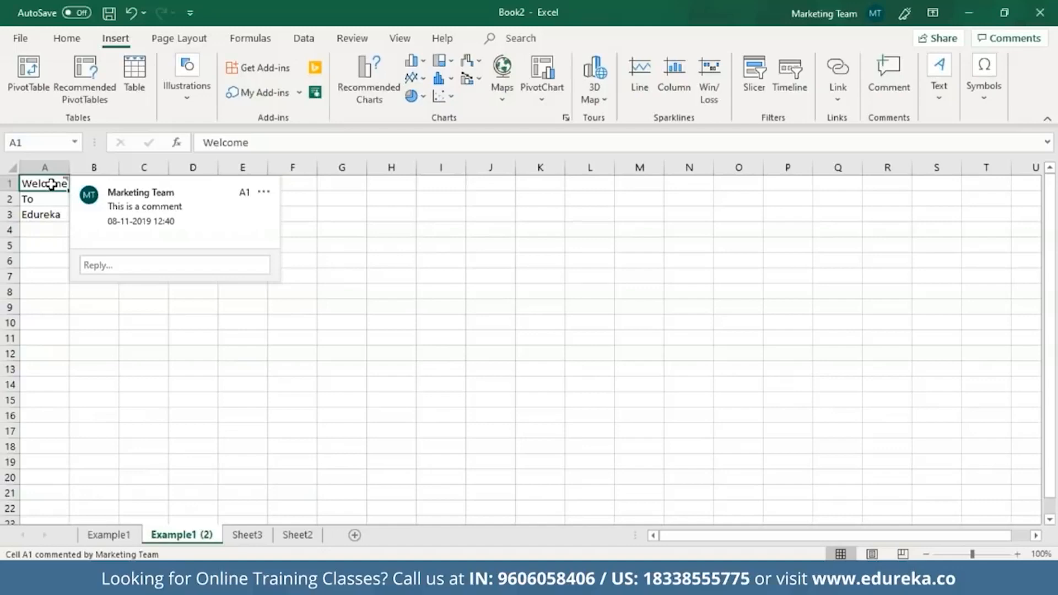
{"action": "left_click", "coordinate": [132, 264]}
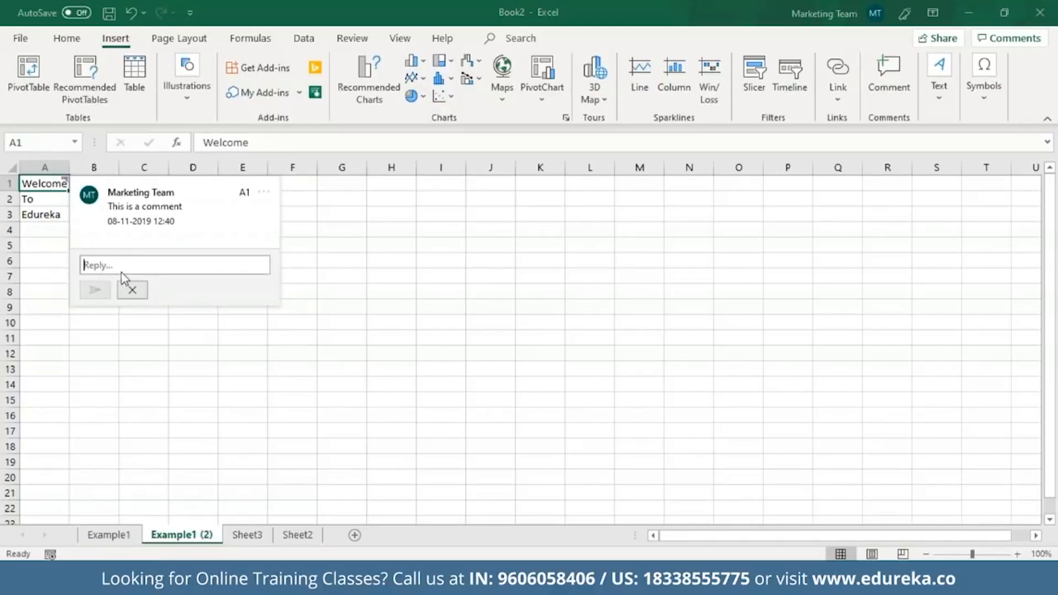
Add the note Example to cell A2, and redisplay this note and the comment on cell A1
{"action": "right_click", "coordinate": [44, 198]}
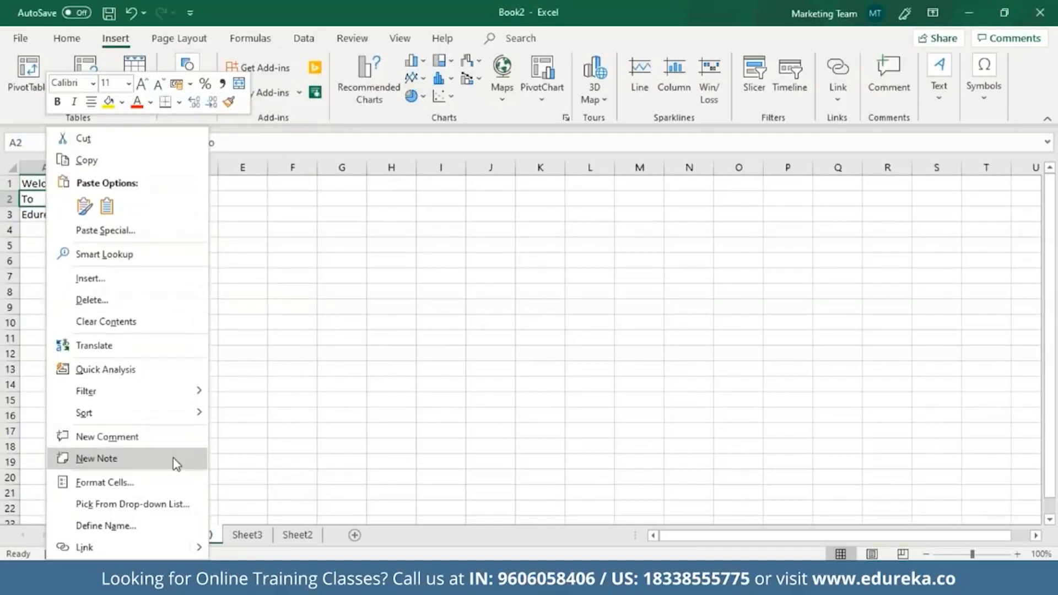
{"action": "left_click", "coordinate": [96, 458]}
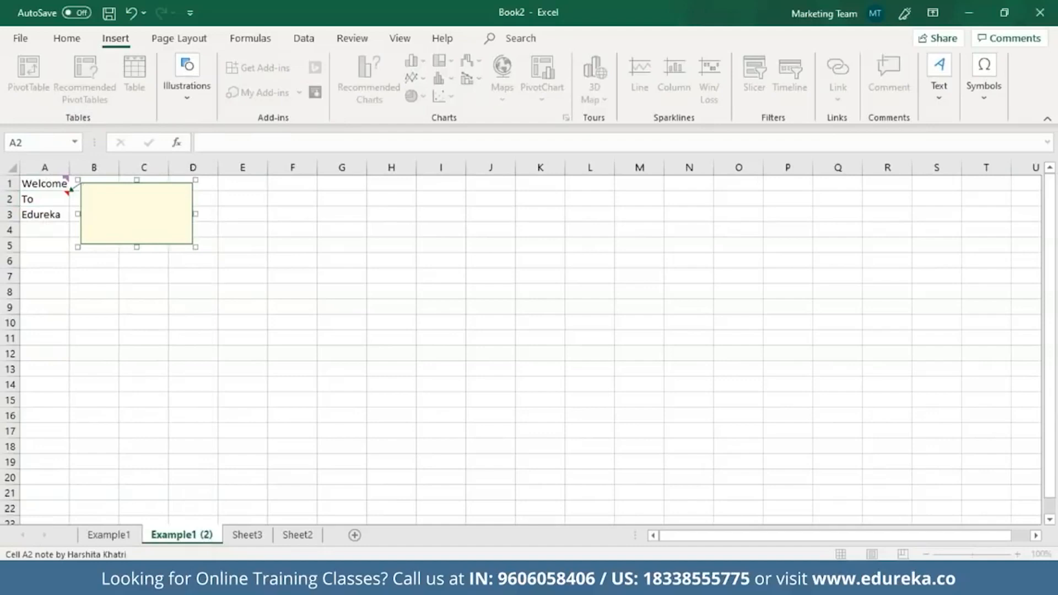
{"action": "type", "text": "Example"}
{"action": "left_click", "coordinate": [59, 210]}
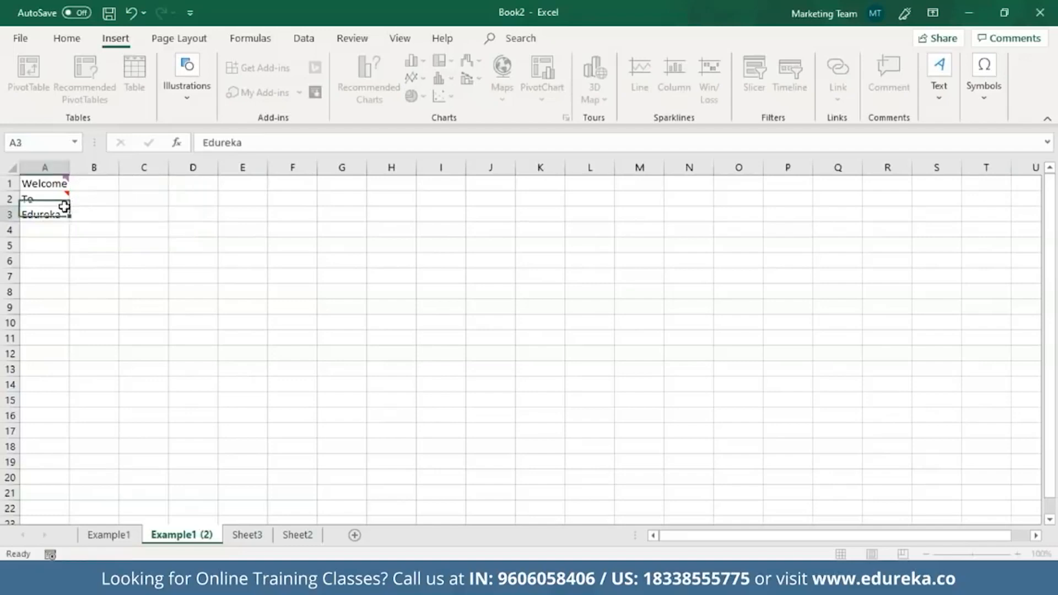
{"action": "left_click", "coordinate": [61, 192]}
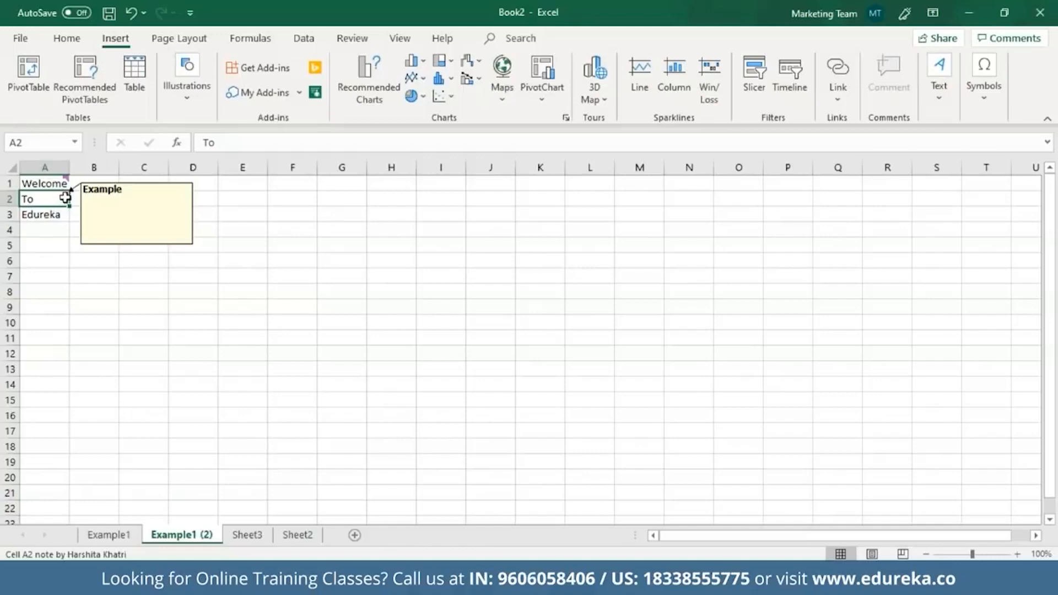
{"action": "mouse_move", "coordinate": [61, 183]}
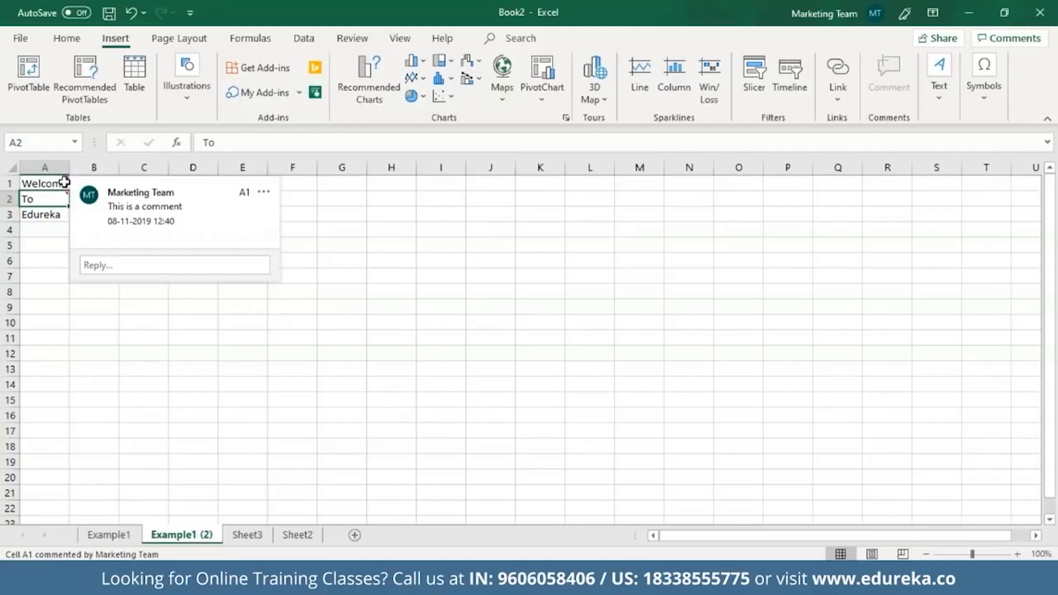
{"action": "left_click", "coordinate": [64, 183]}
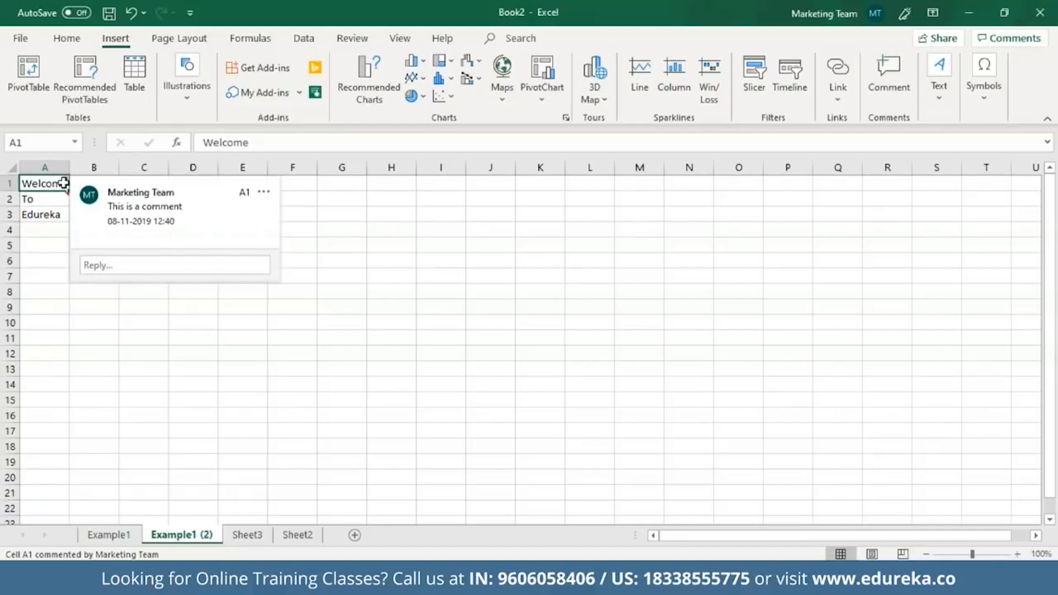
Open the note on cell A2 for editing
{"action": "left_click", "coordinate": [35, 213]}
{"action": "left_click", "coordinate": [64, 196]}
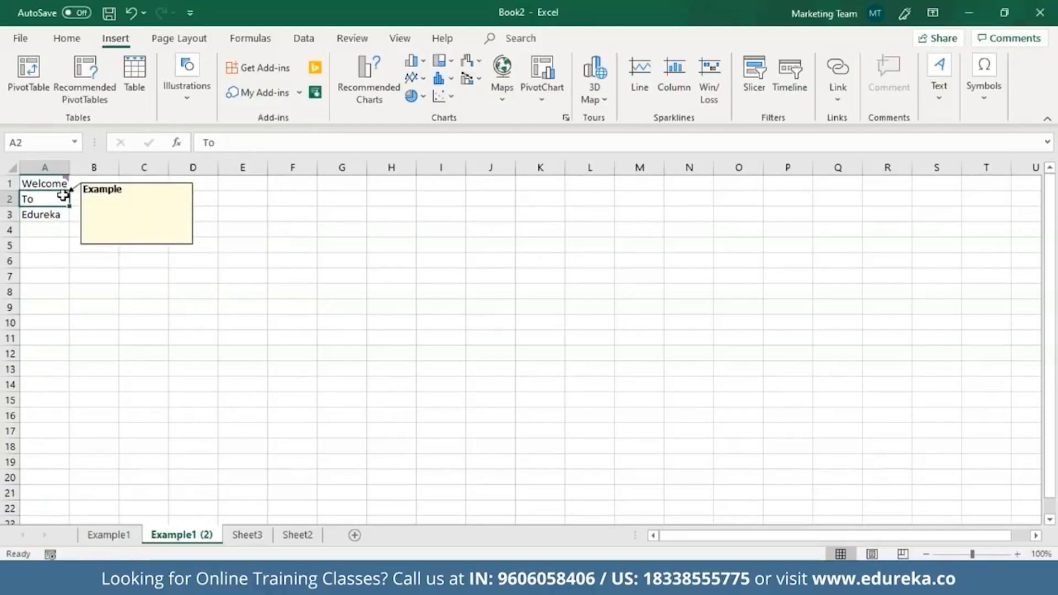
{"action": "right_click", "coordinate": [63, 197]}
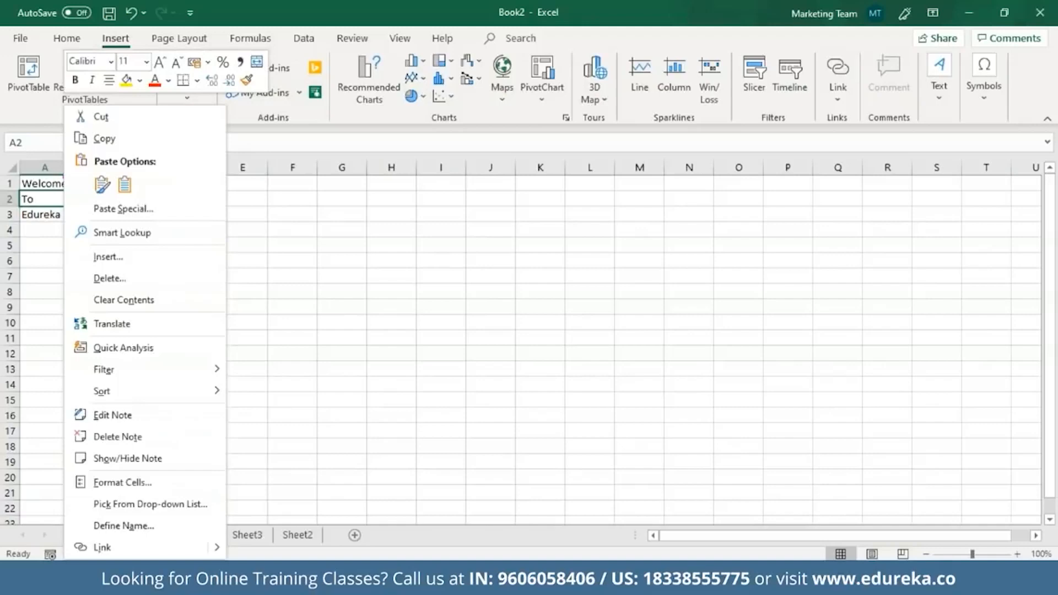
{"action": "left_click", "coordinate": [97, 415]}
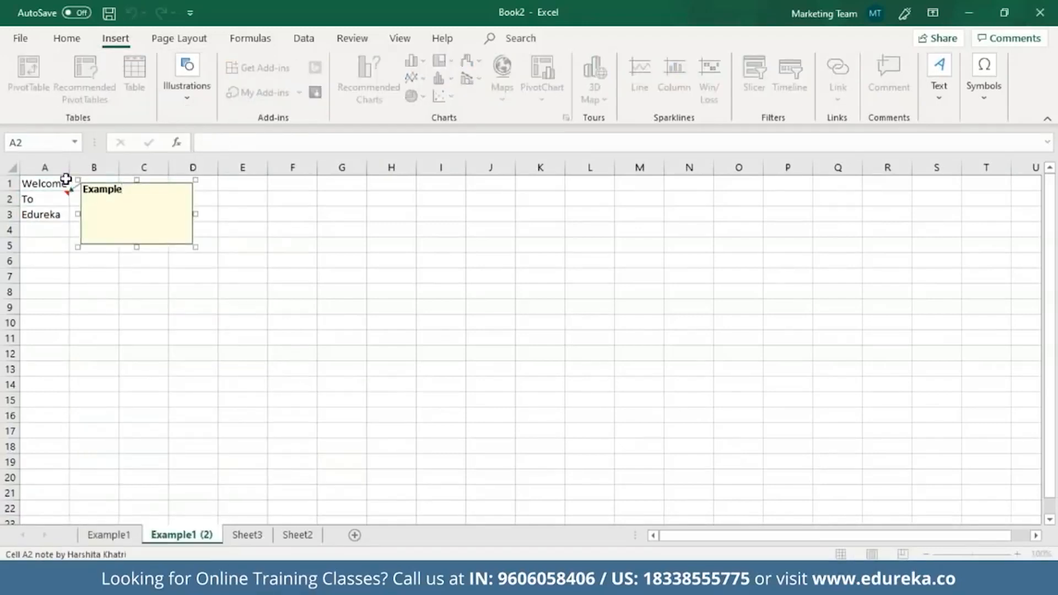
Delete the comment thread on cell A1
{"action": "right_click", "coordinate": [65, 181]}
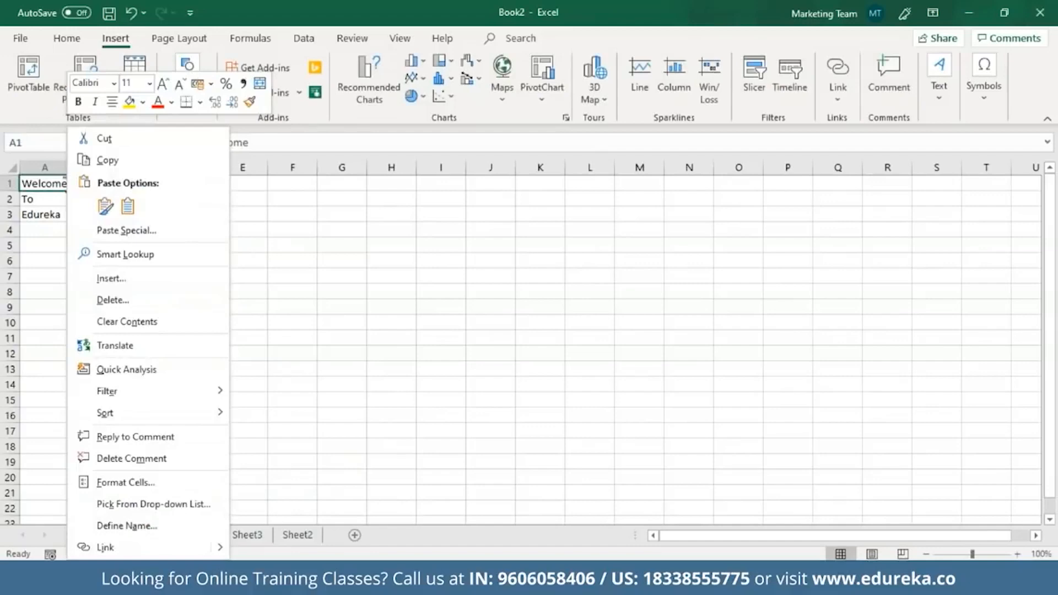
{"action": "left_click", "coordinate": [63, 183]}
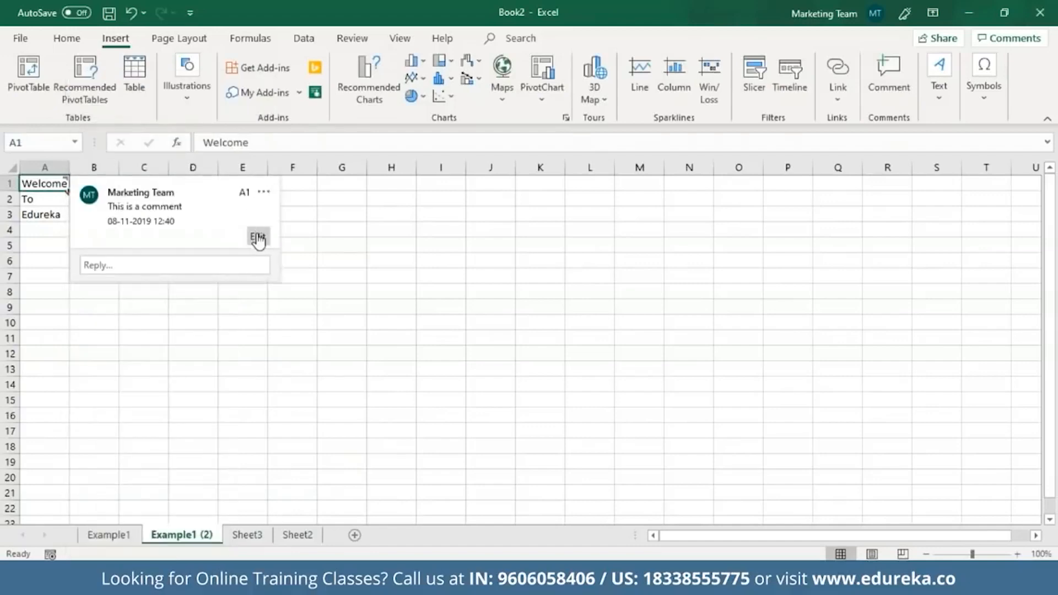
{"action": "left_click", "coordinate": [264, 192]}
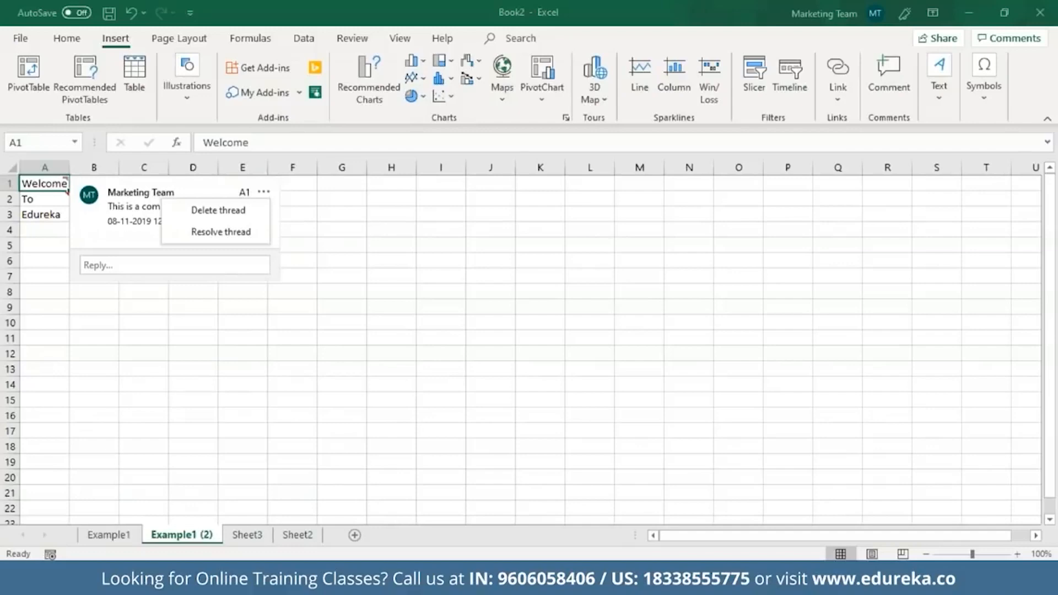
{"action": "left_click", "coordinate": [243, 212]}
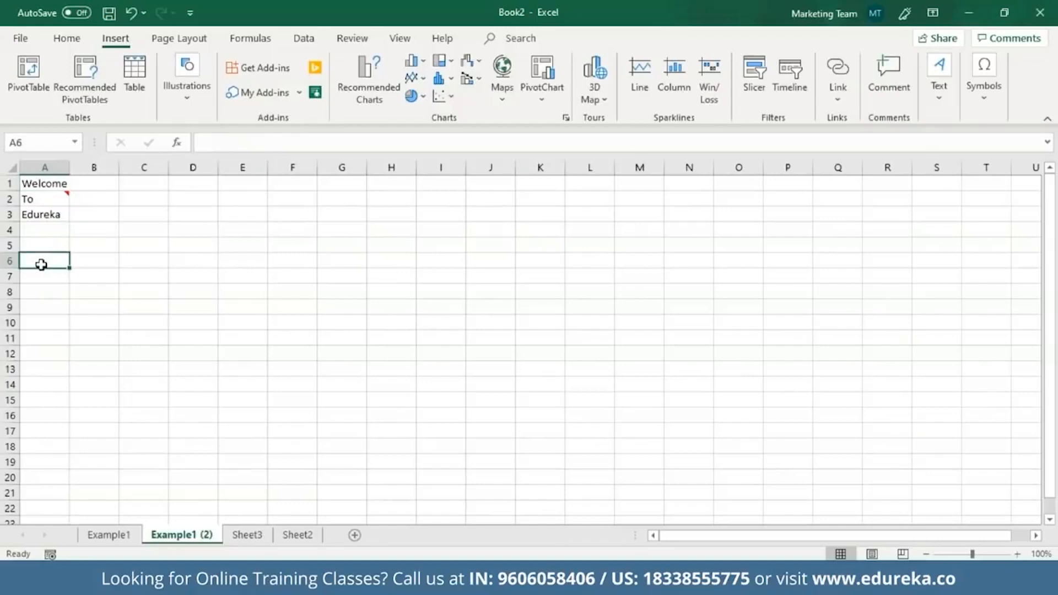
Examine the number format categories available for the empty cell A6 in the Format Cells settings
{"action": "right_click", "coordinate": [41, 265]}
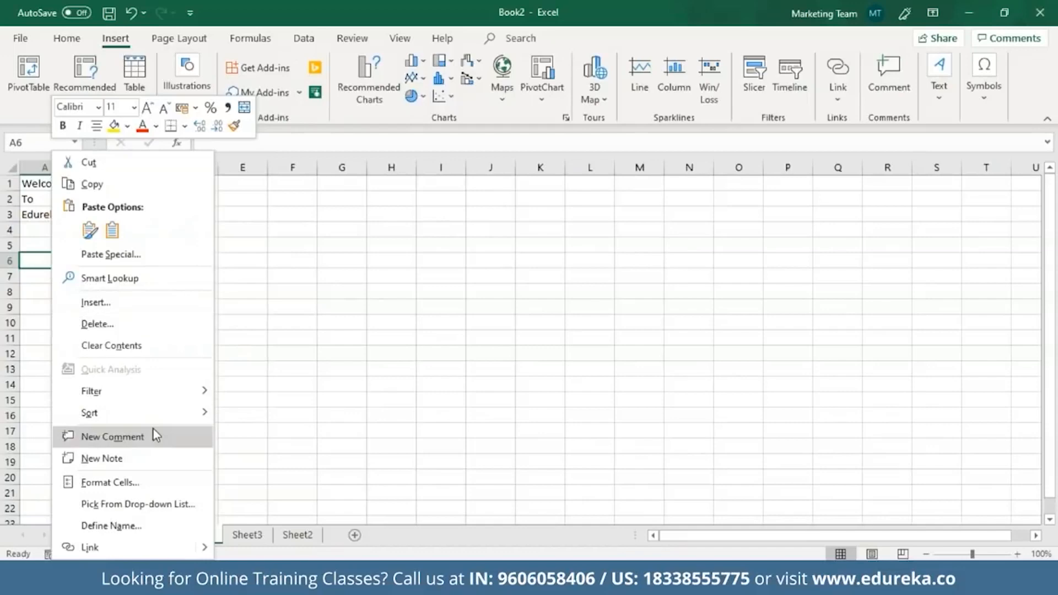
{"action": "left_click", "coordinate": [110, 483]}
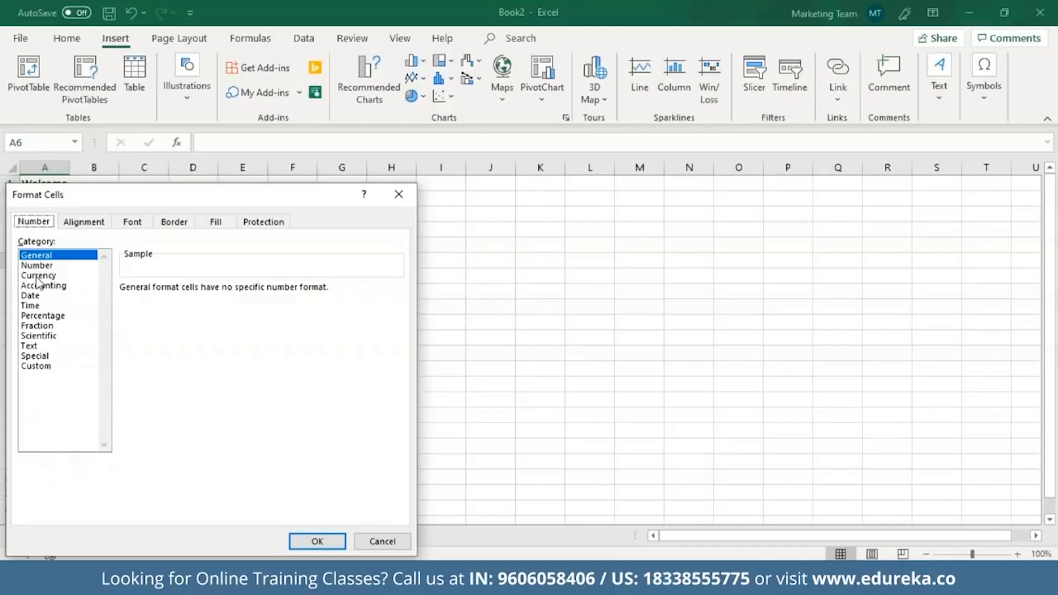
{"action": "left_click", "coordinate": [399, 194]}
Format the text Welcome in cell A1 as Bold Italic, size 36, in the standard dark red color
{"action": "left_click", "coordinate": [52, 184]}
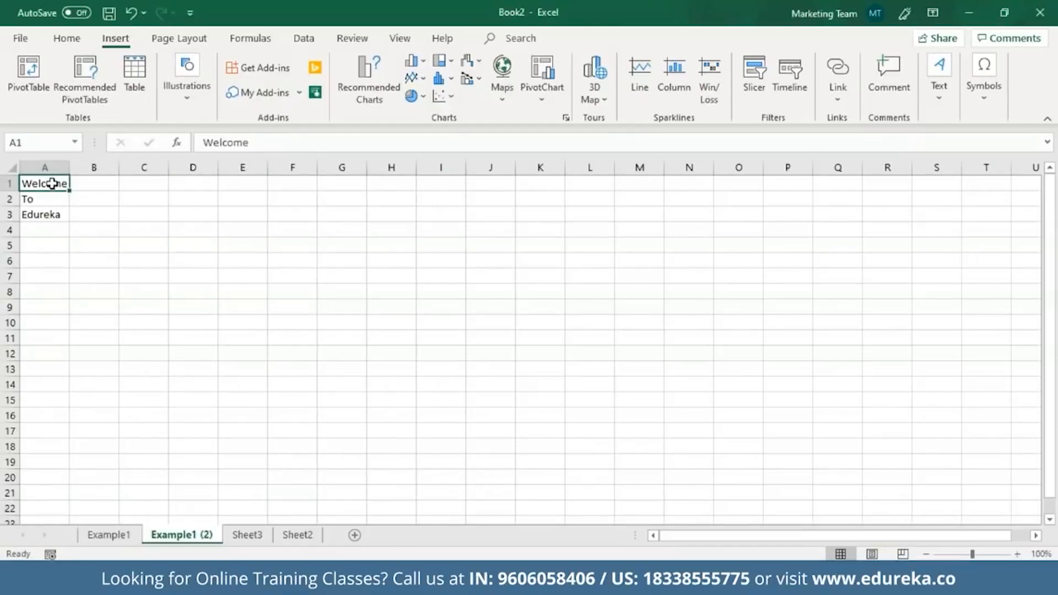
{"action": "right_click", "coordinate": [51, 184]}
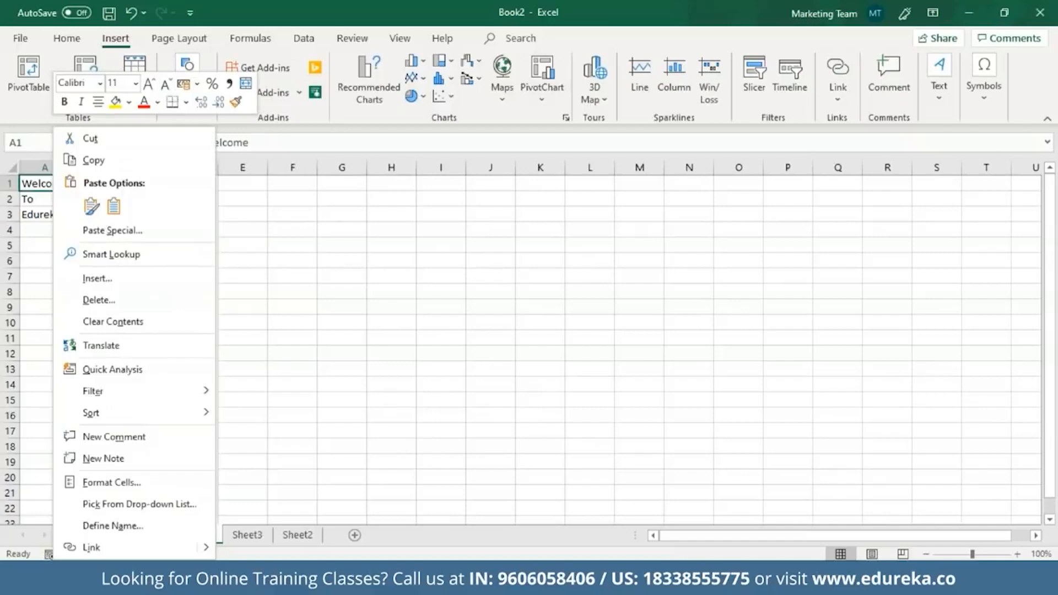
{"action": "left_click", "coordinate": [95, 483]}
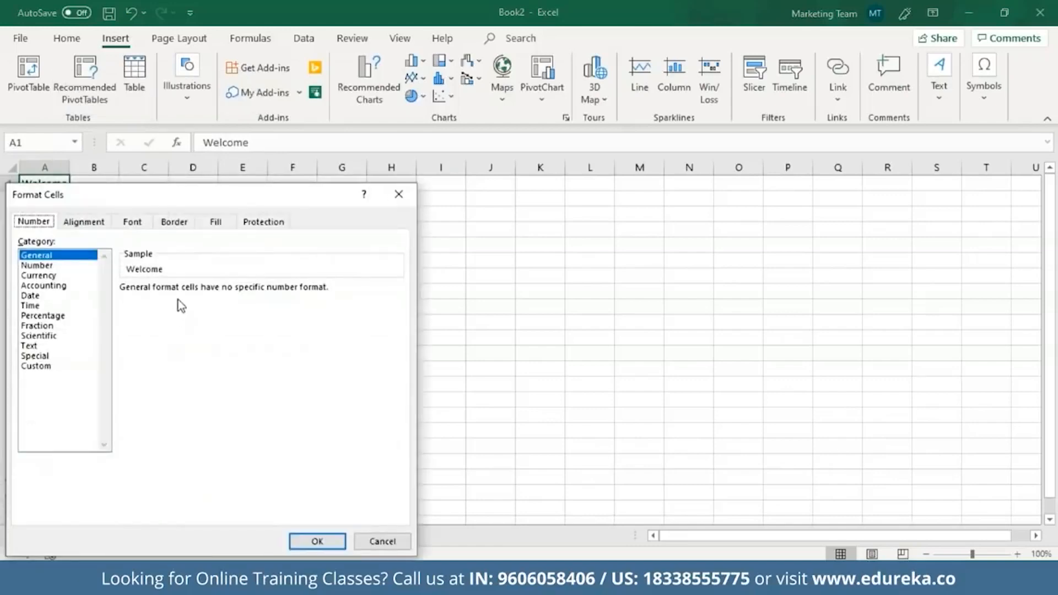
{"action": "left_click", "coordinate": [132, 223]}
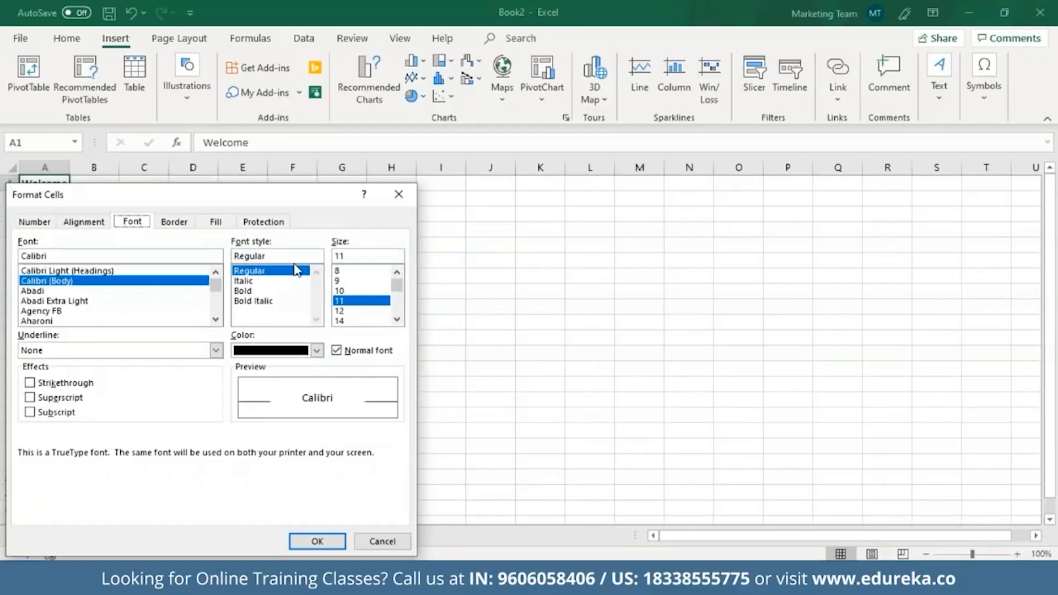
{"action": "left_click", "coordinate": [257, 302]}
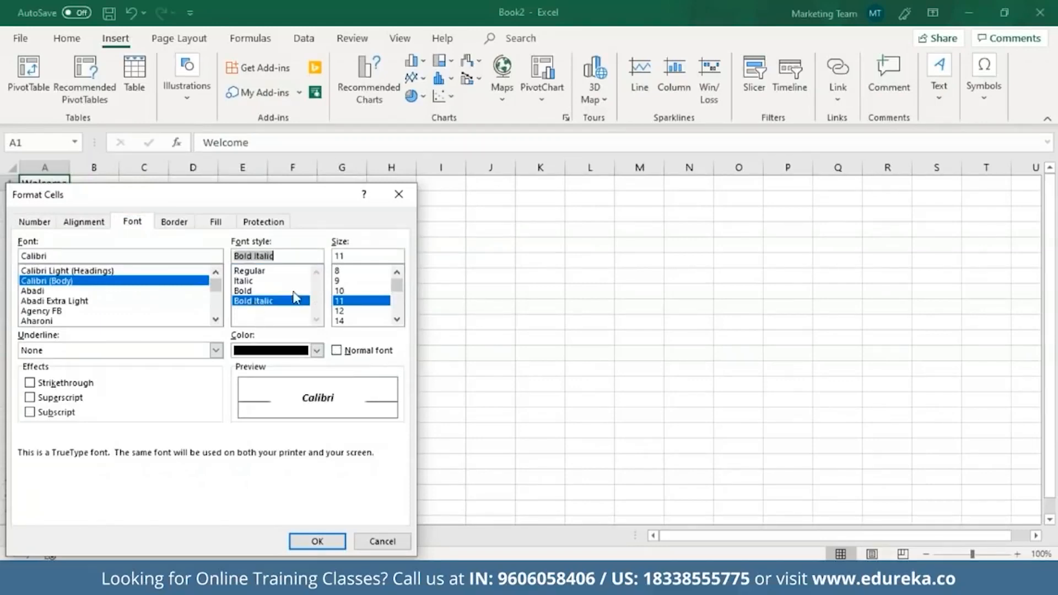
{"action": "left_click_drag", "start_coordinate": [400, 293], "coordinate": [399, 306]}
{"action": "left_click", "coordinate": [340, 301]}
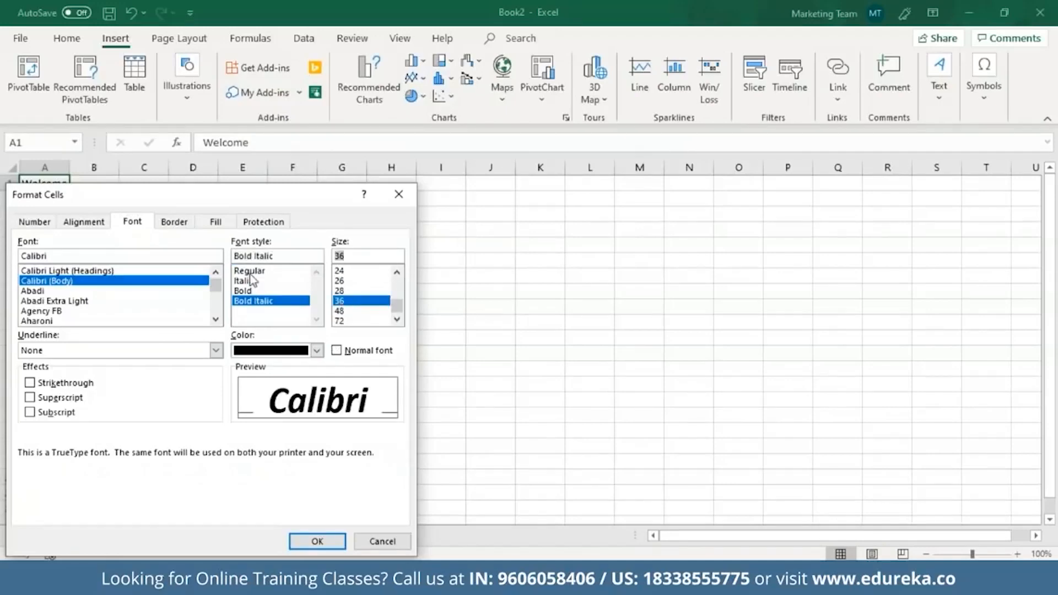
{"action": "left_click", "coordinate": [317, 350]}
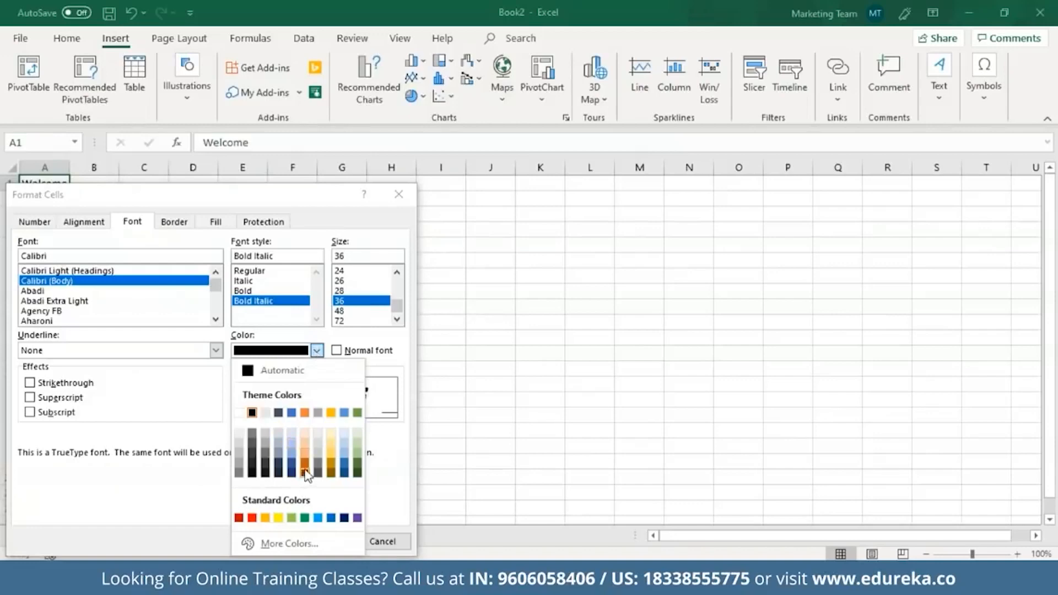
{"action": "left_click", "coordinate": [240, 518]}
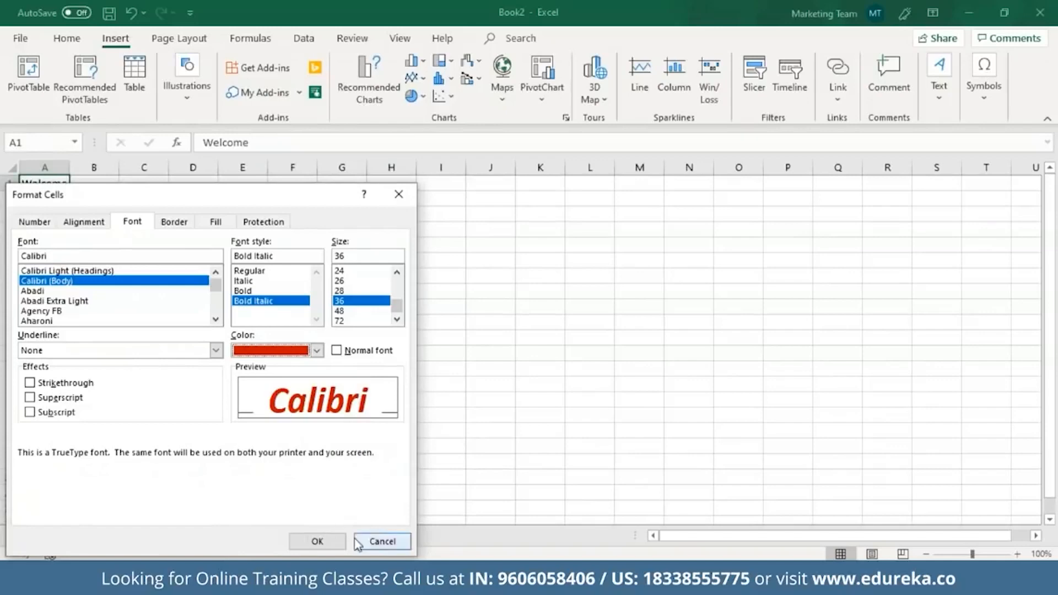
{"action": "left_click", "coordinate": [318, 542]}
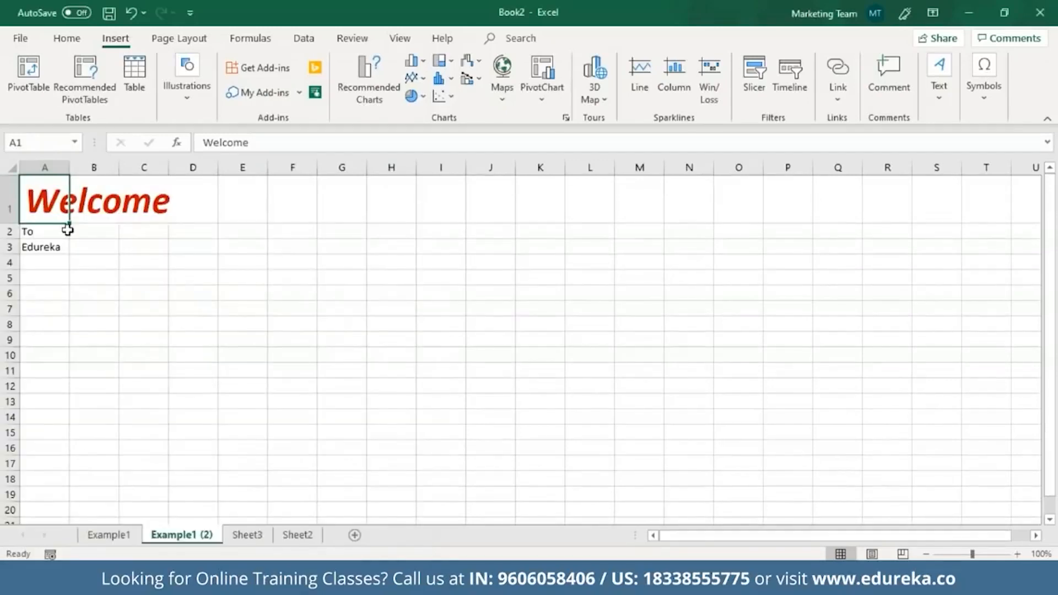
Set cell A1's vertical alignment to Center and its text orientation to 45 degrees
{"action": "double_click", "coordinate": [58, 205]}
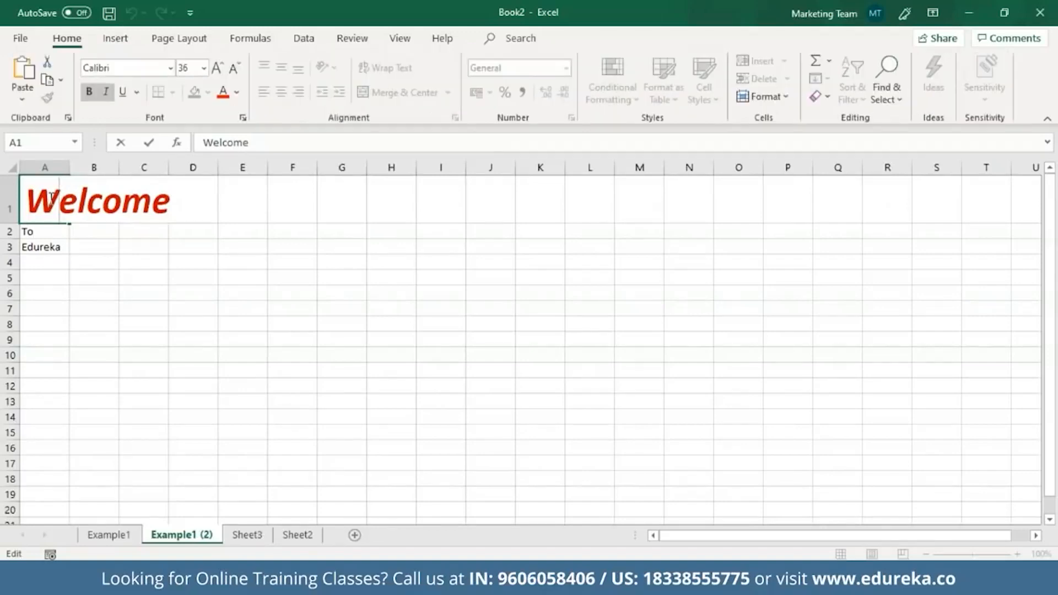
{"action": "key", "text": "Escape"}
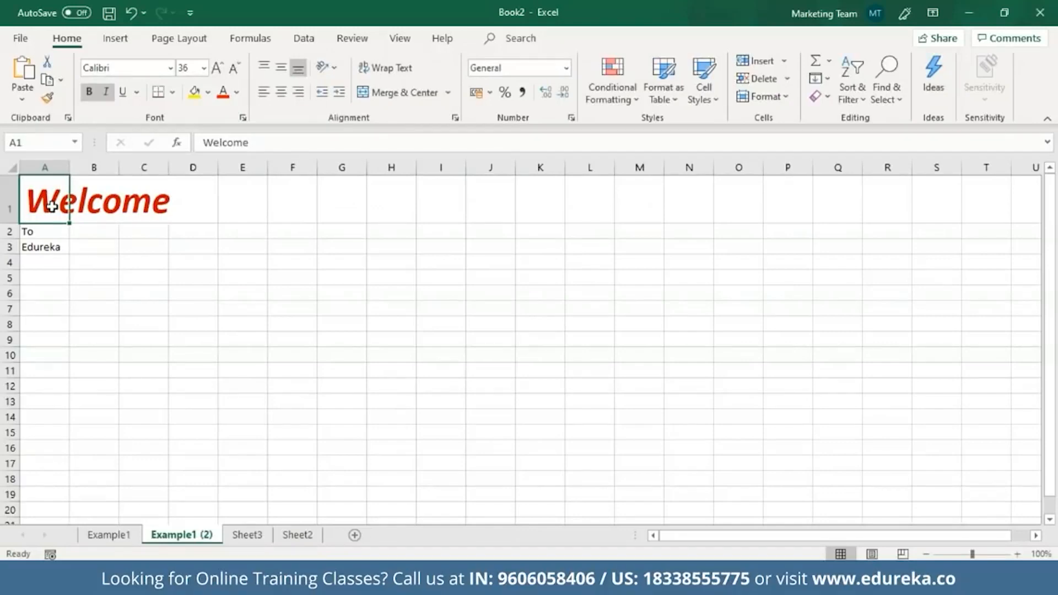
{"action": "right_click", "coordinate": [52, 207]}
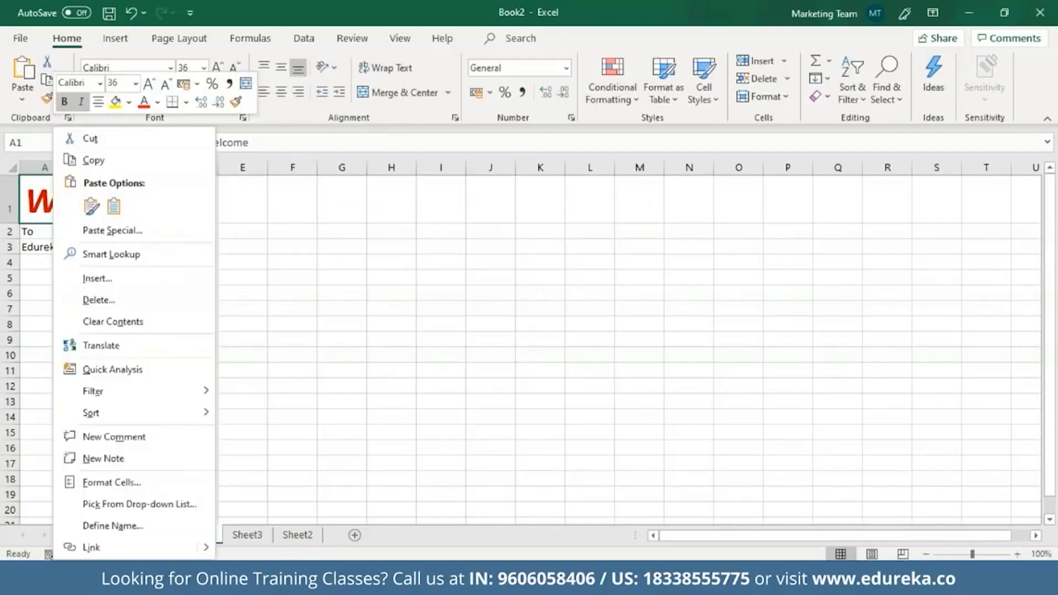
{"action": "left_click", "coordinate": [113, 483]}
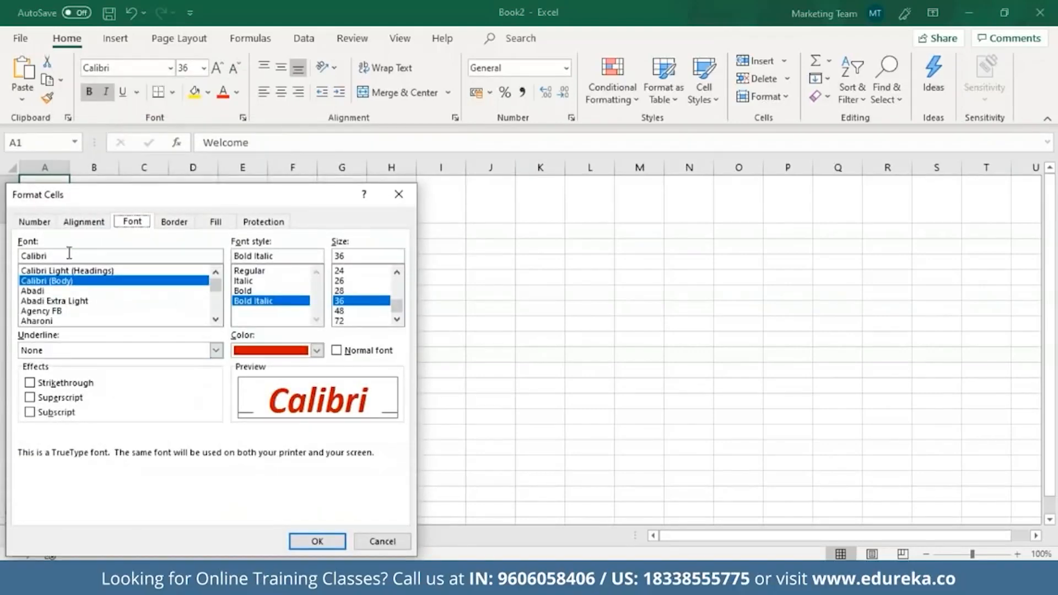
{"action": "left_click", "coordinate": [82, 223]}
{"action": "left_click", "coordinate": [132, 305]}
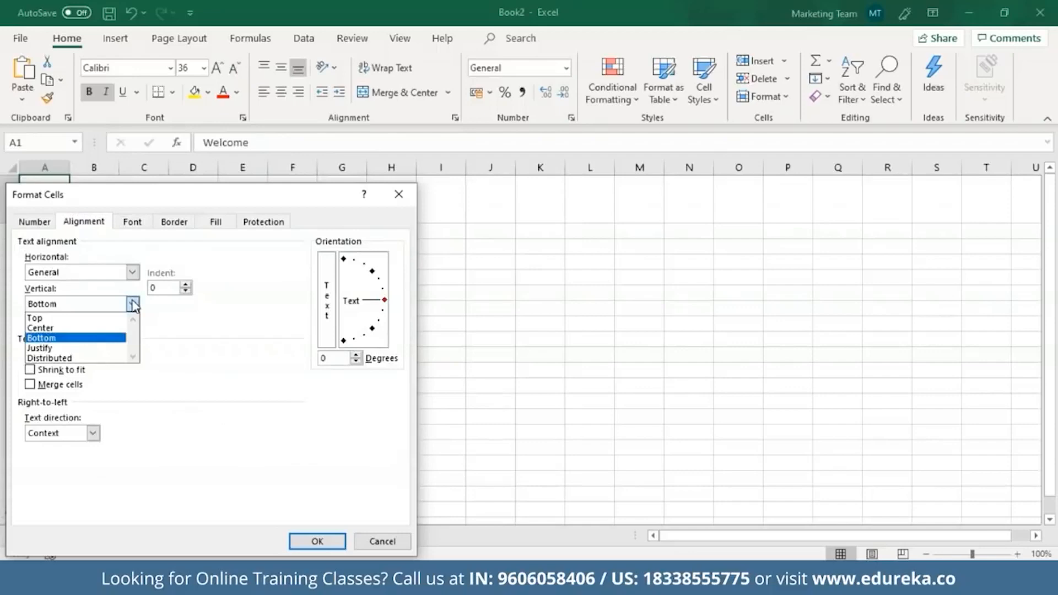
{"action": "left_click", "coordinate": [76, 331]}
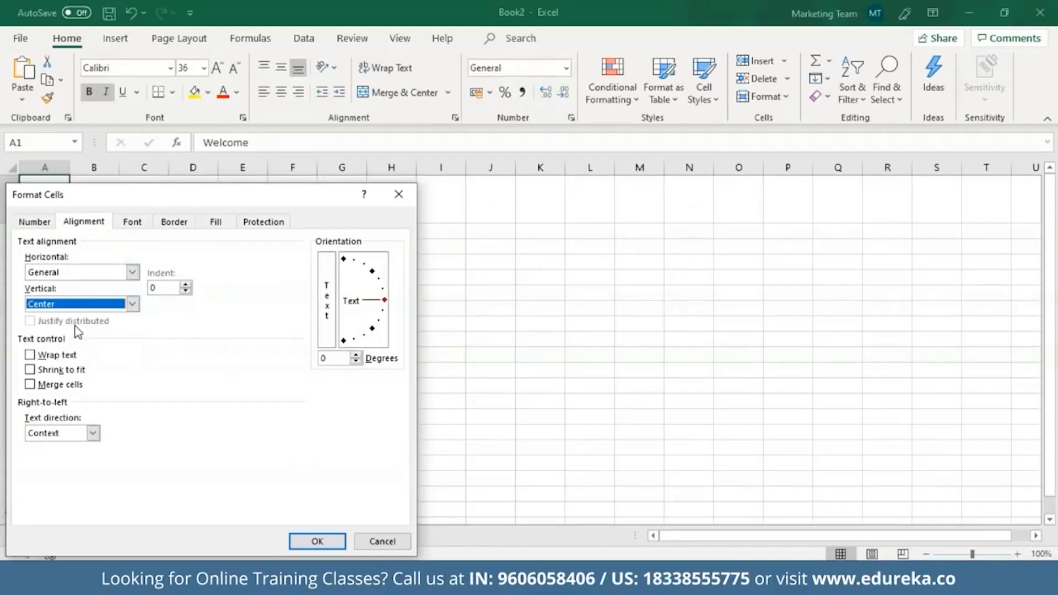
{"action": "left_click_drag", "start_coordinate": [385, 300], "coordinate": [372, 272]}
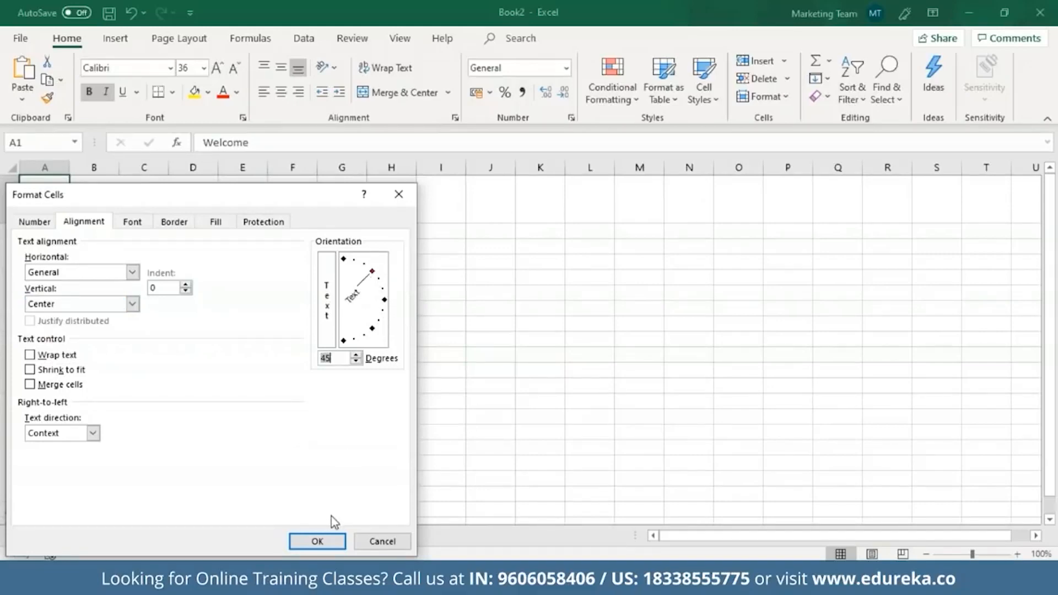
{"action": "left_click", "coordinate": [317, 540]}
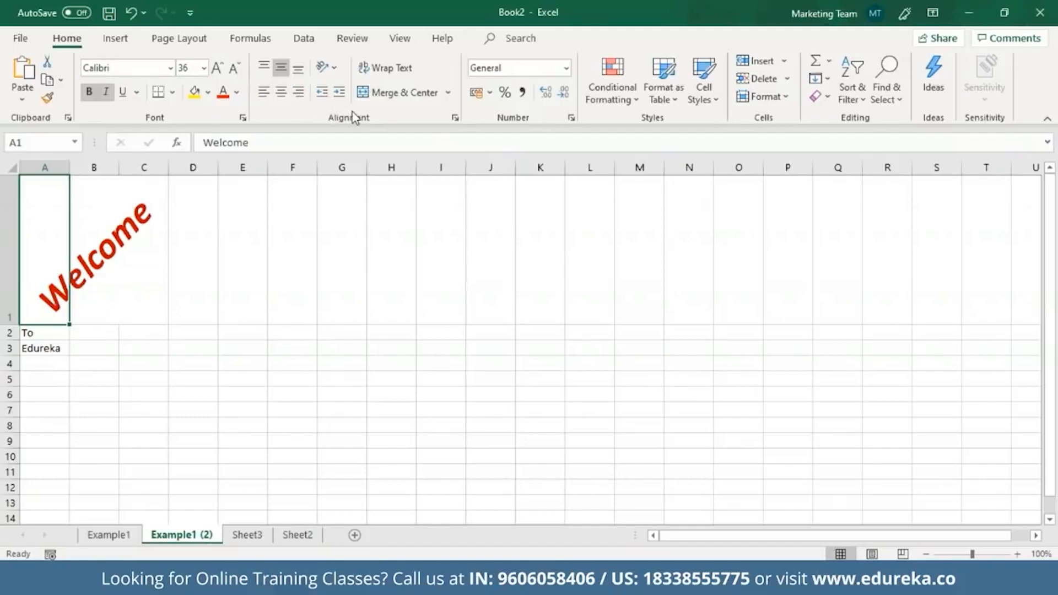
Change the orientation of the text in cell A1 to Rotate Text Down
{"action": "left_click", "coordinate": [333, 68]}
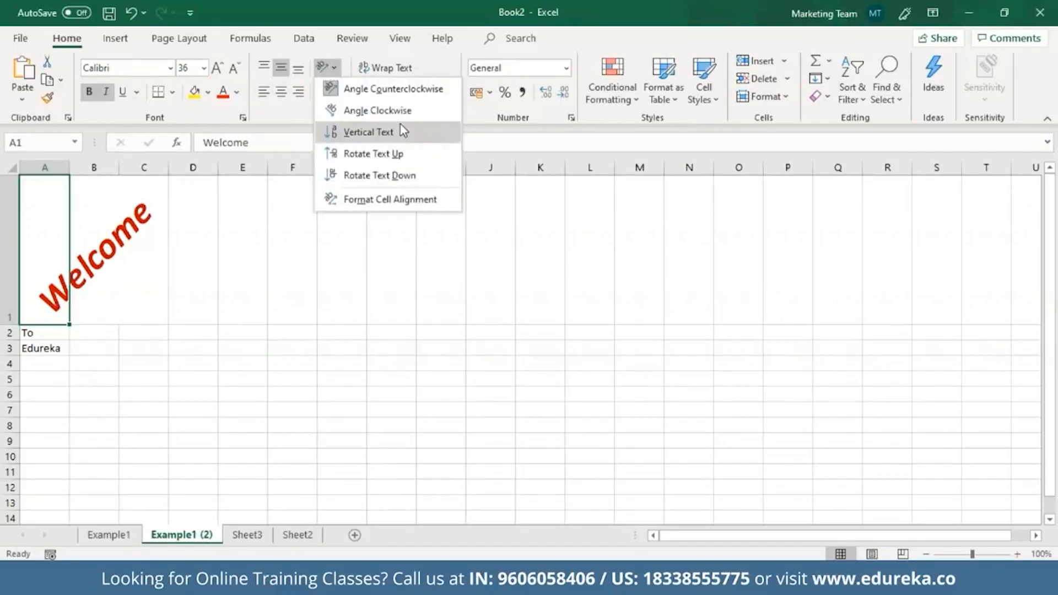
{"action": "left_click", "coordinate": [393, 176]}
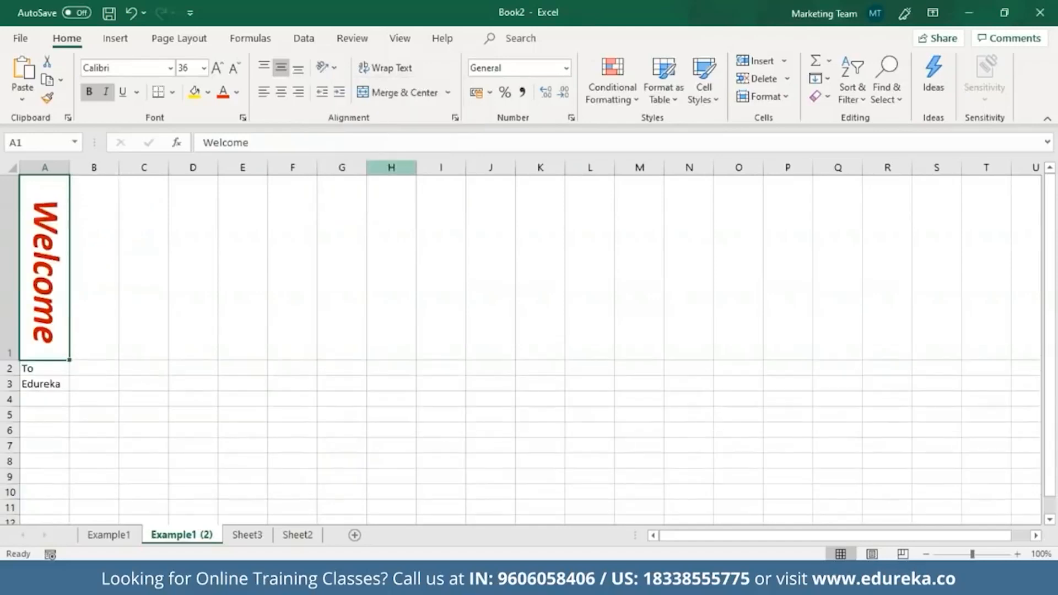
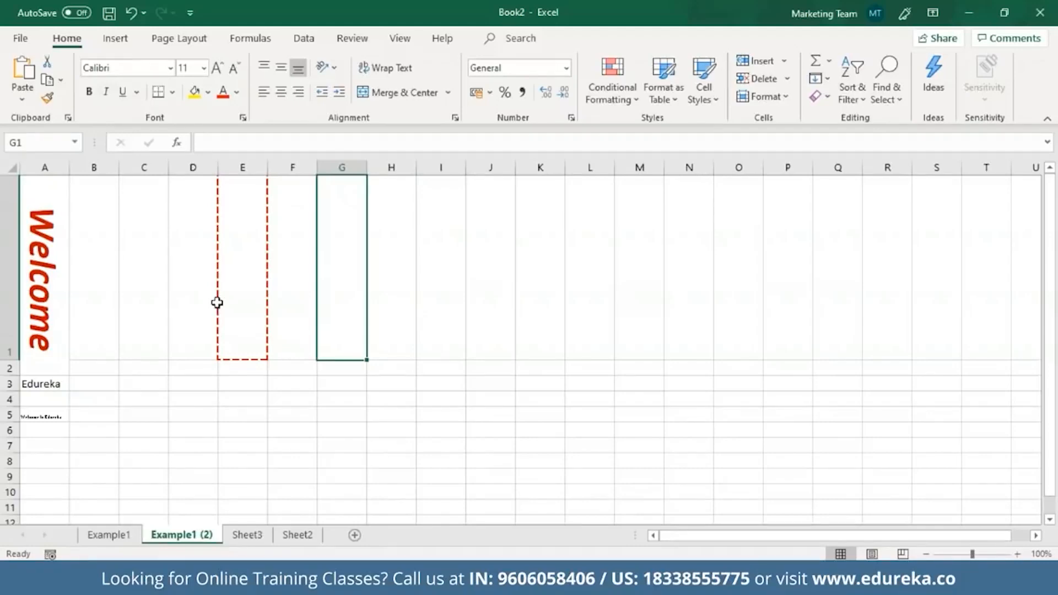
Fill cell G1 with a light blue background color through the Format Cells settings
{"action": "right_click", "coordinate": [337, 306]}
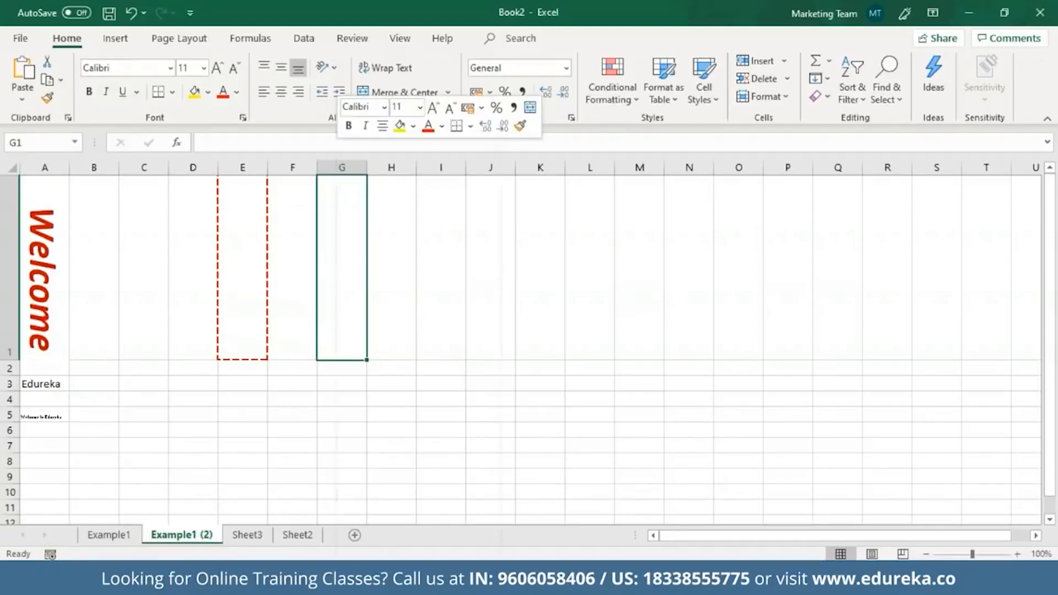
{"action": "left_click", "coordinate": [394, 484]}
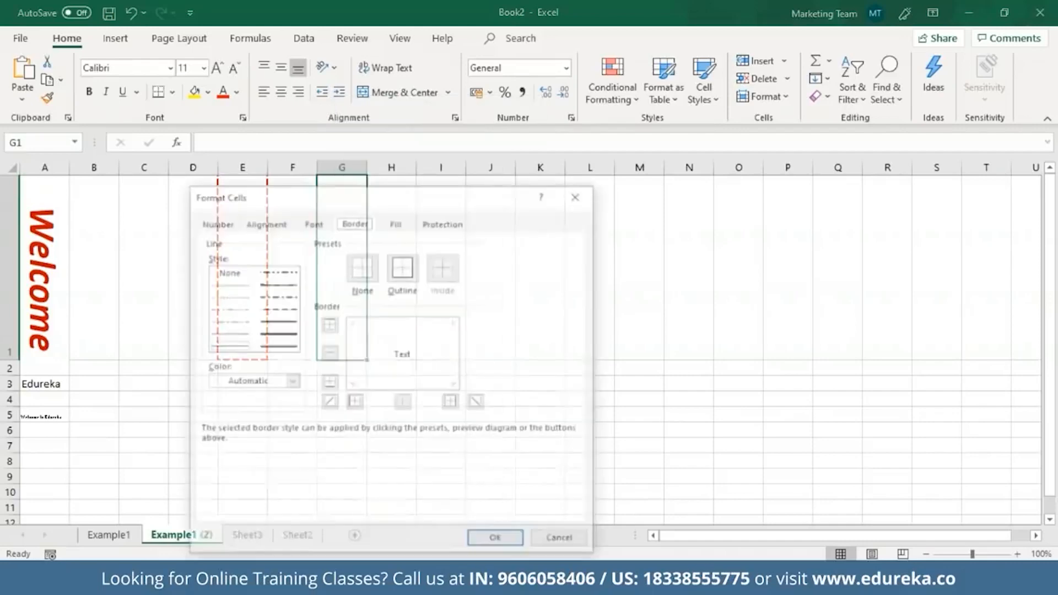
{"action": "left_click", "coordinate": [405, 224]}
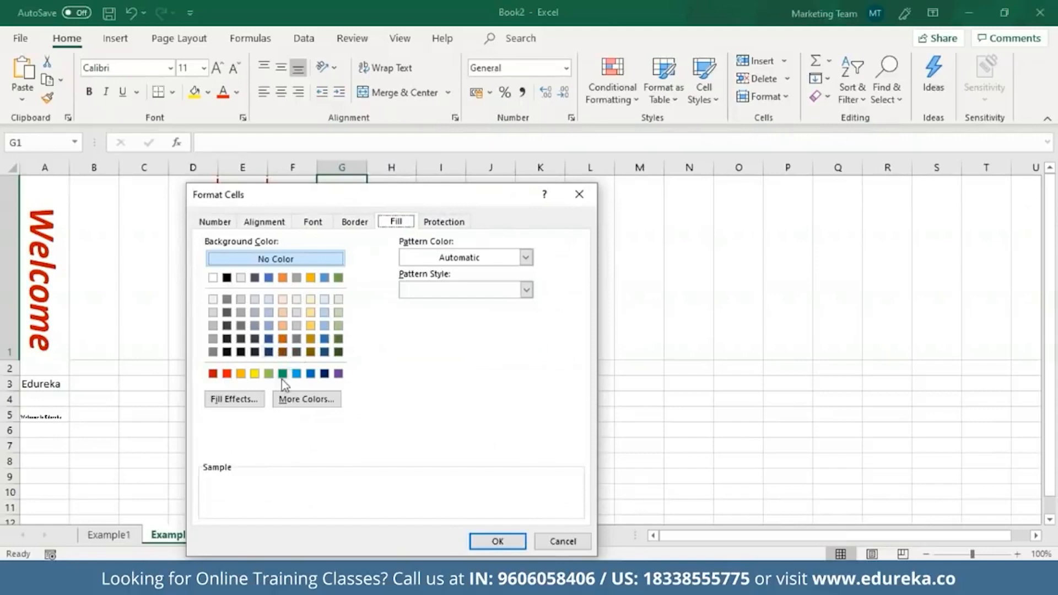
{"action": "left_click", "coordinate": [268, 339]}
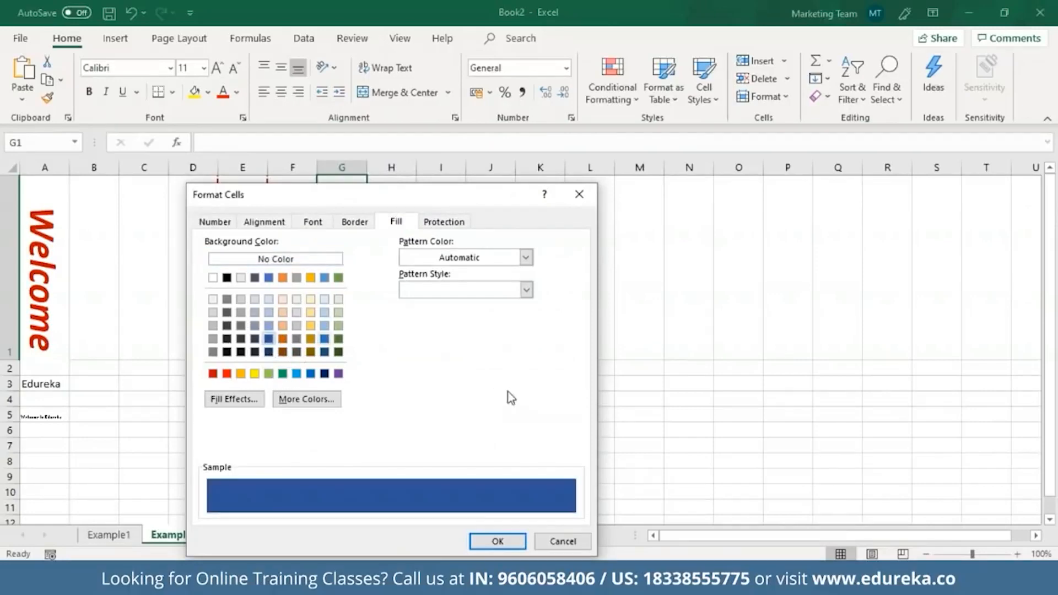
{"action": "left_click", "coordinate": [269, 312]}
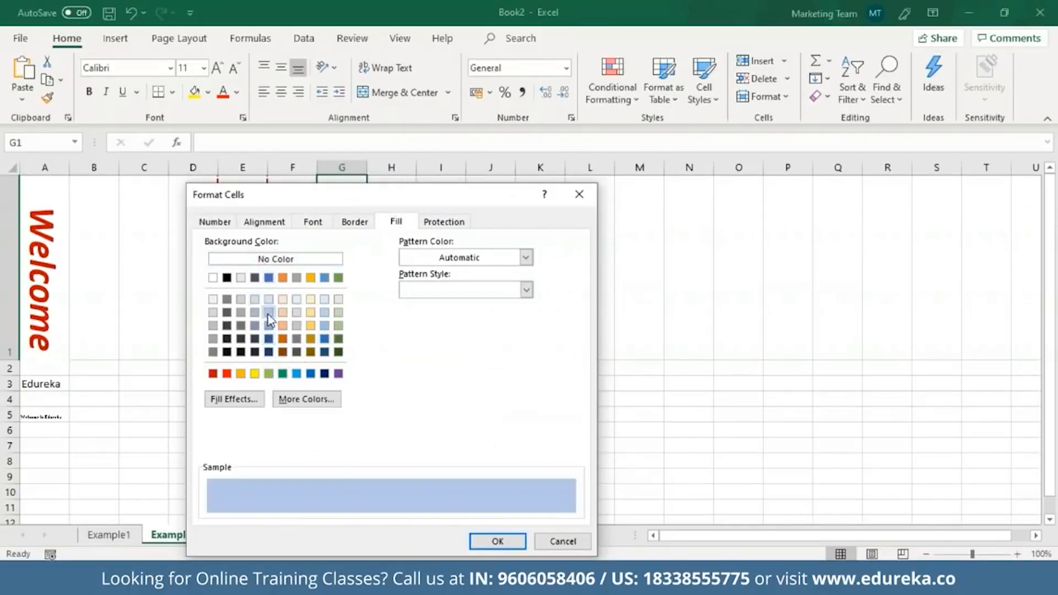
{"action": "left_click", "coordinate": [499, 541]}
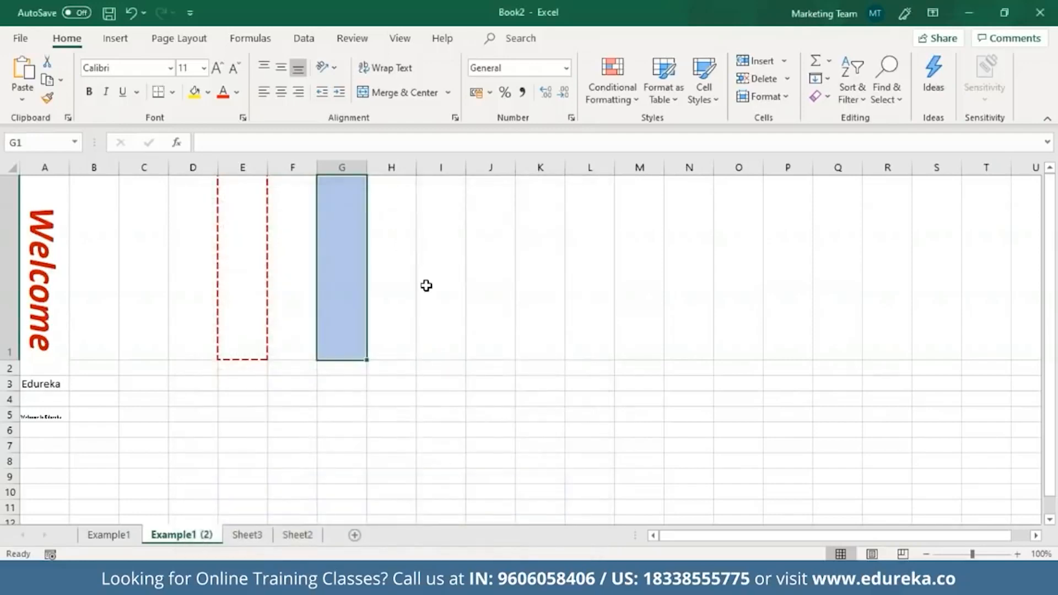
Examine the Page Setup options for page orientation and scaling, margins, header and footer, and sheet printing
{"action": "left_click", "coordinate": [412, 243]}
{"action": "left_click", "coordinate": [345, 248]}
{"action": "left_click", "coordinate": [179, 38]}
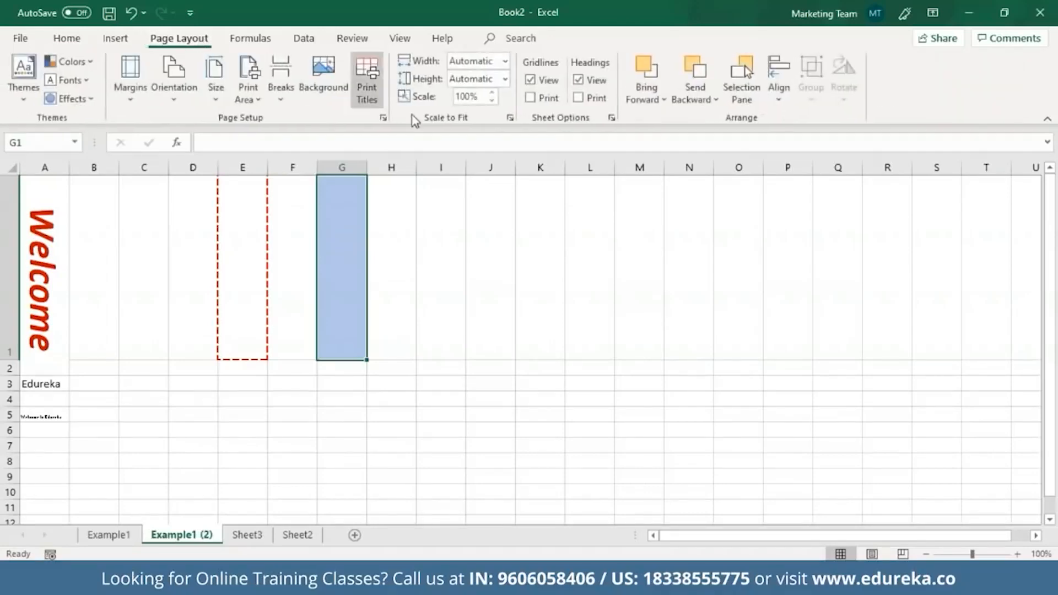
{"action": "left_click", "coordinate": [384, 118]}
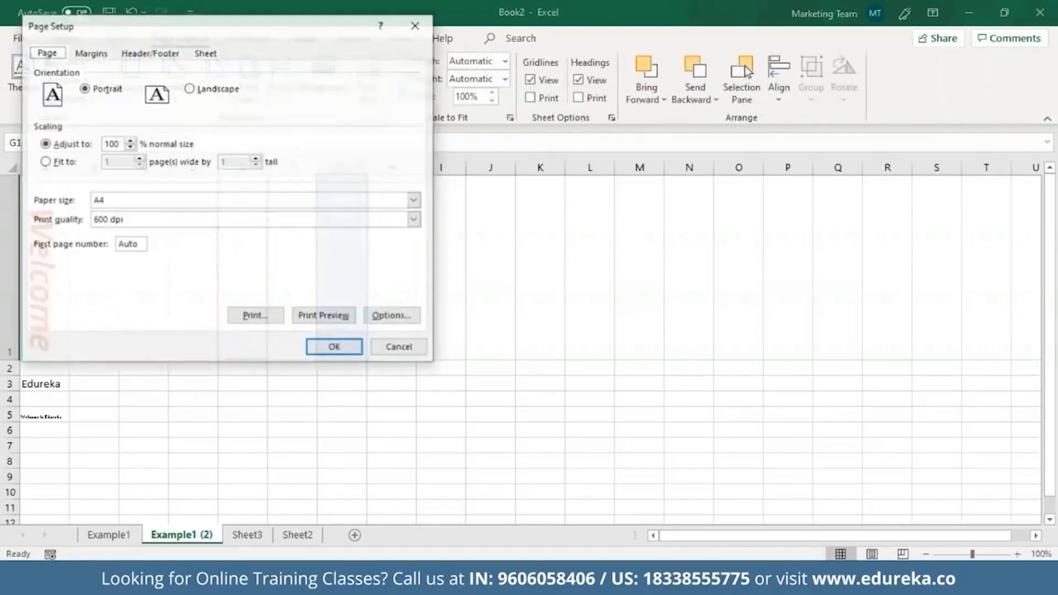
{"action": "left_click", "coordinate": [204, 52]}
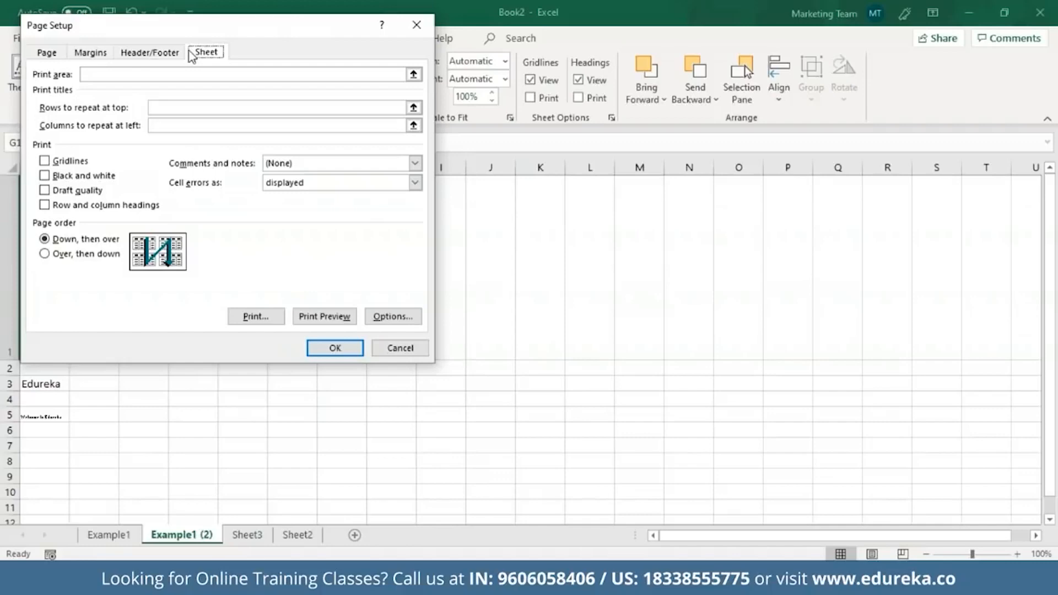
{"action": "left_click", "coordinate": [100, 58]}
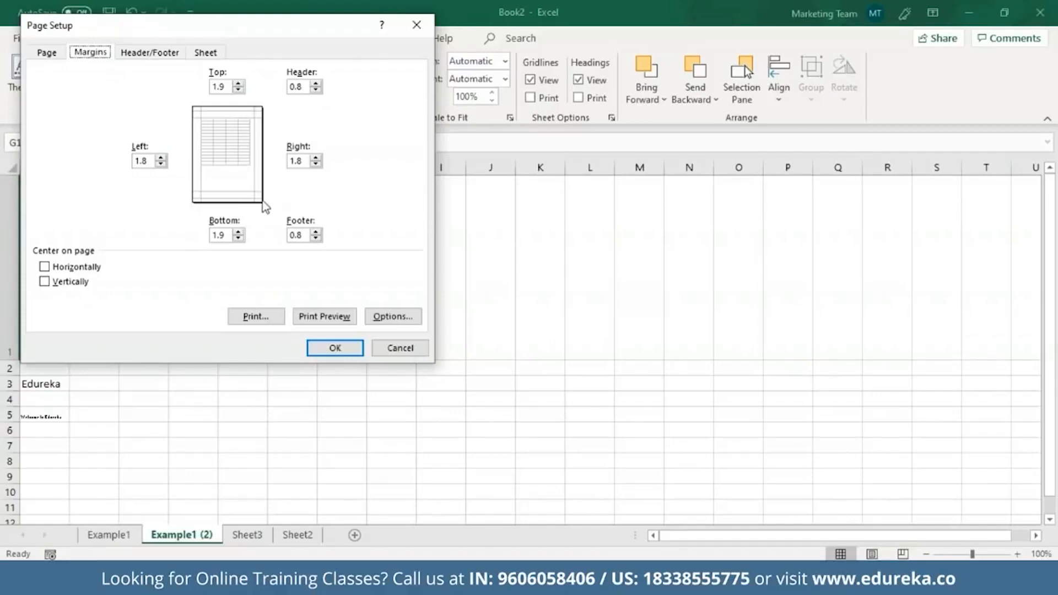
{"action": "left_click", "coordinate": [48, 52]}
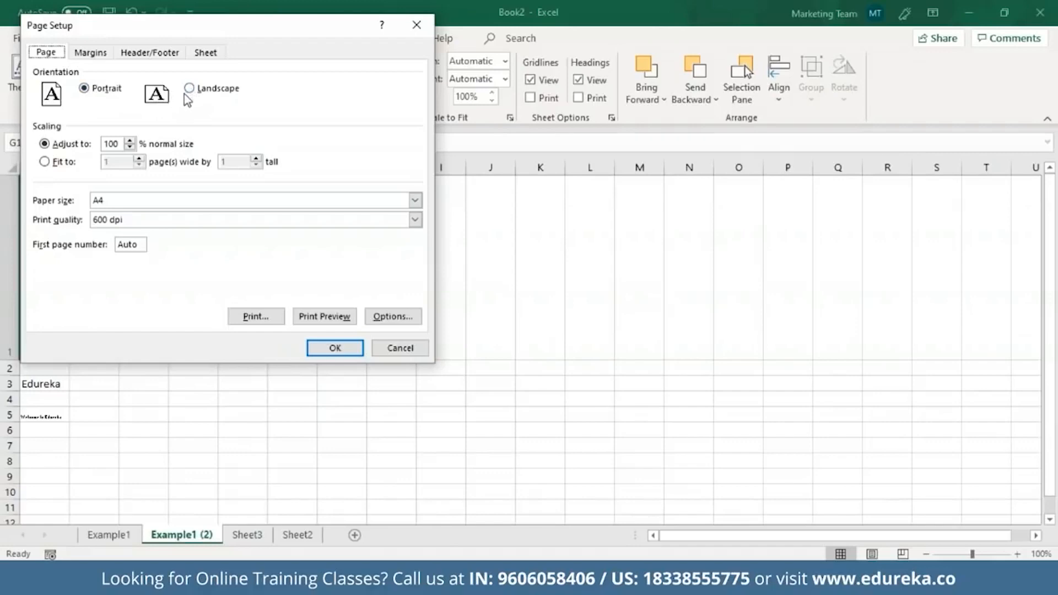
{"action": "left_click", "coordinate": [160, 56]}
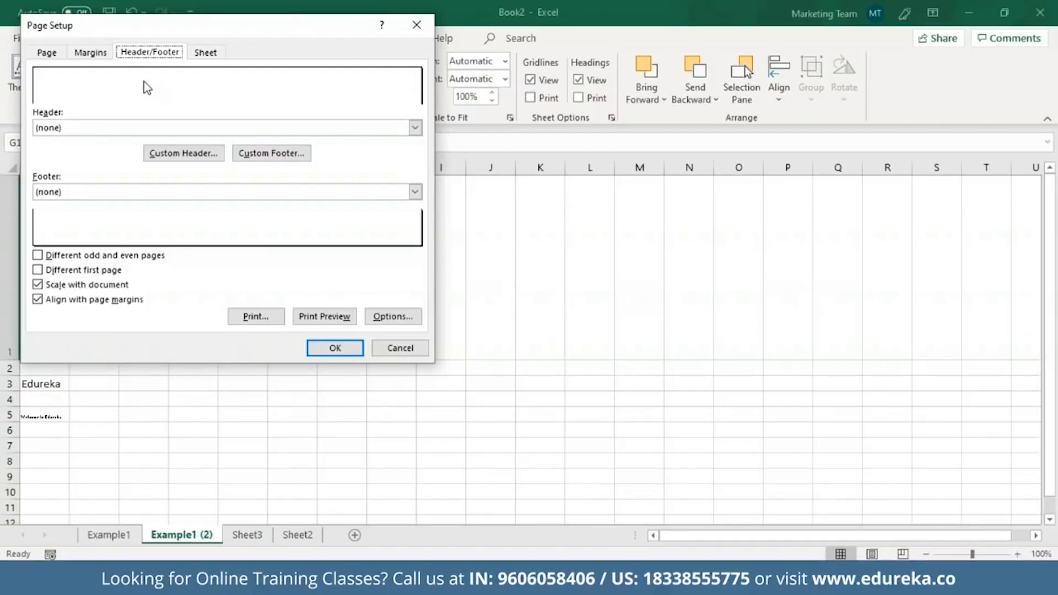
{"action": "left_click", "coordinate": [413, 24]}
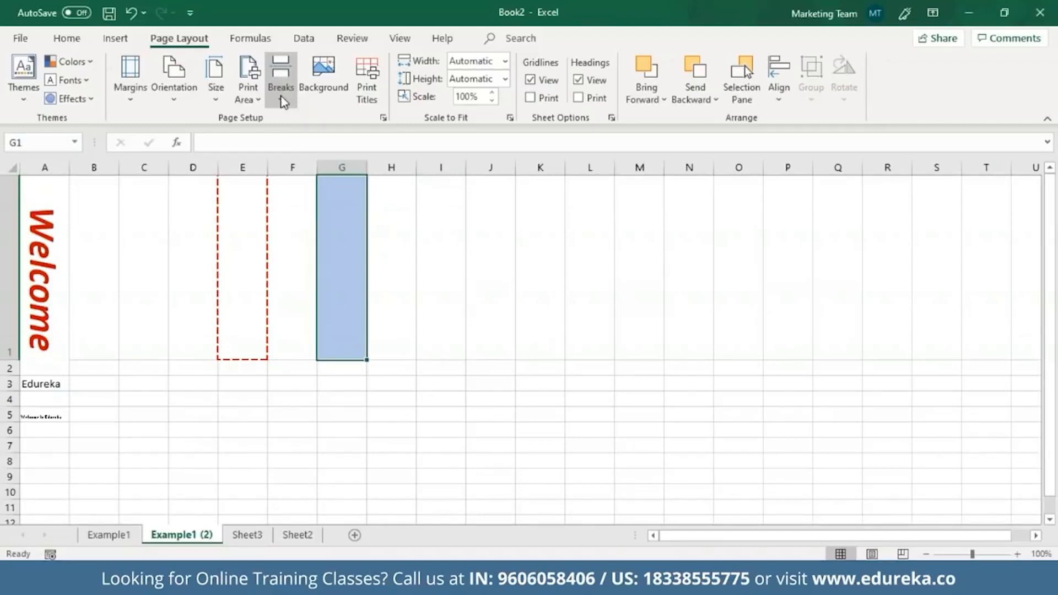
Insert a horizontal page break above row 3, at the cell containing Edureka
{"action": "left_click", "coordinate": [44, 348]}
{"action": "left_click", "coordinate": [47, 383]}
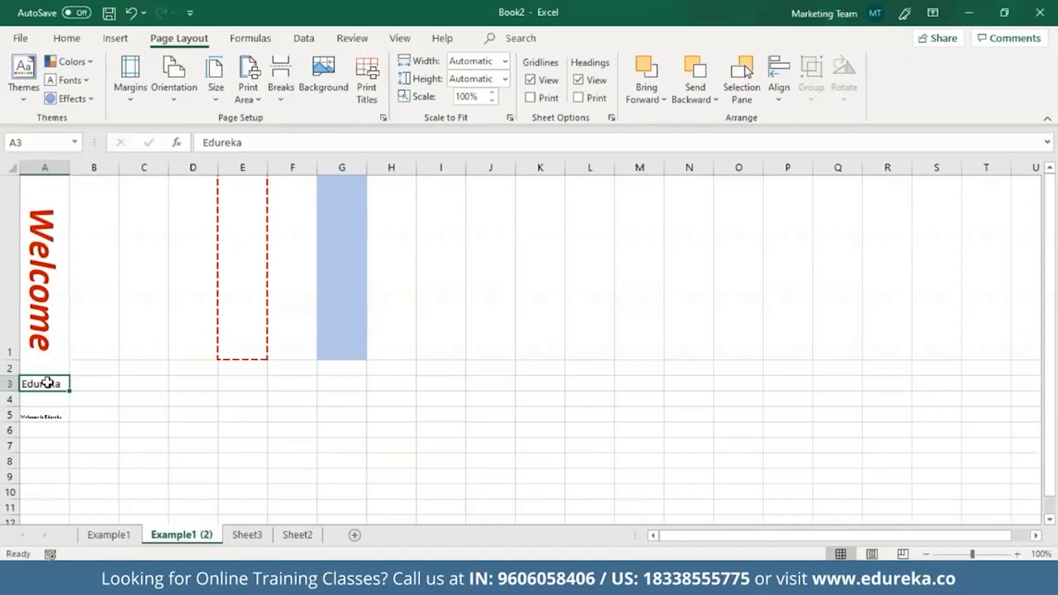
{"action": "left_click", "coordinate": [281, 91]}
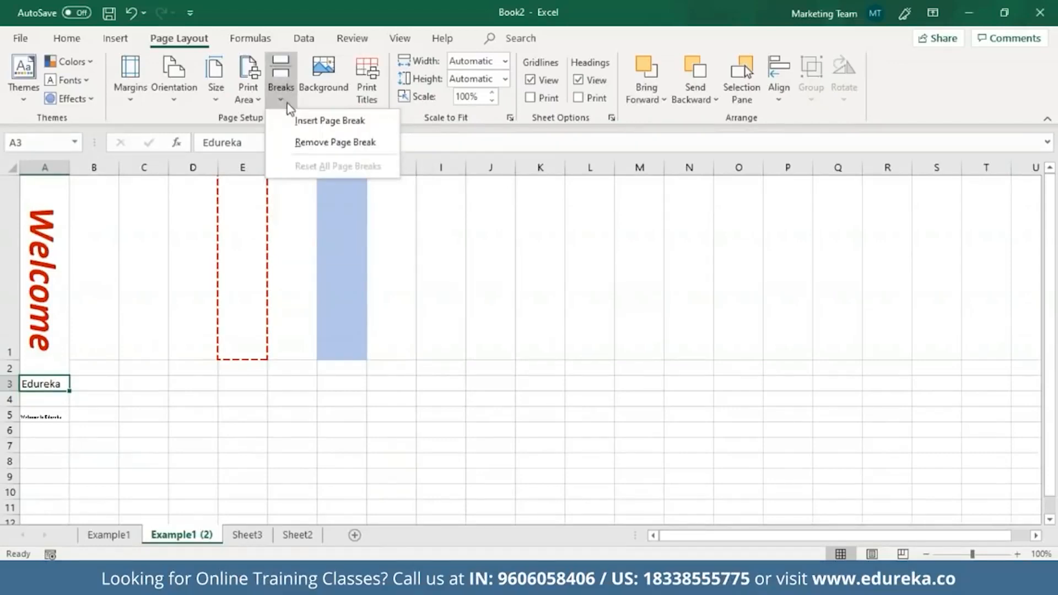
{"action": "left_click", "coordinate": [300, 122]}
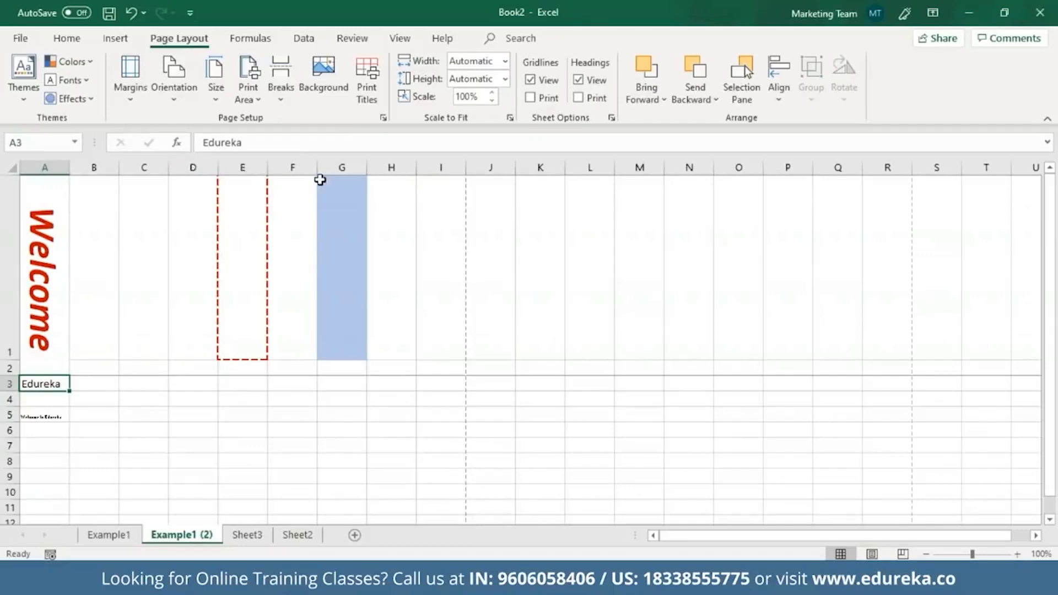
Insert a vertical page break before column C
{"action": "left_click", "coordinate": [138, 164]}
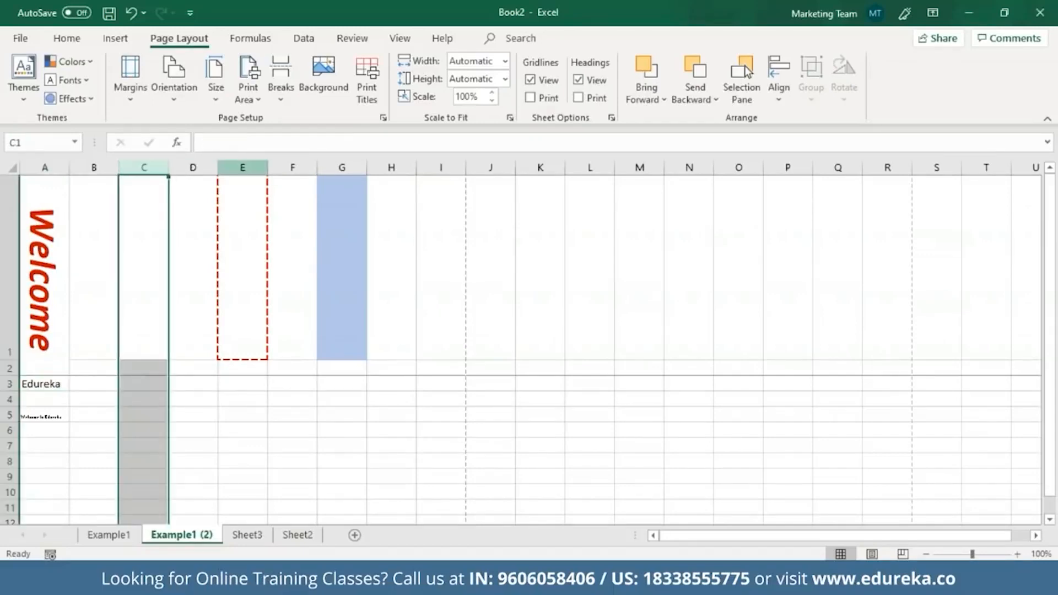
{"action": "left_click", "coordinate": [286, 95]}
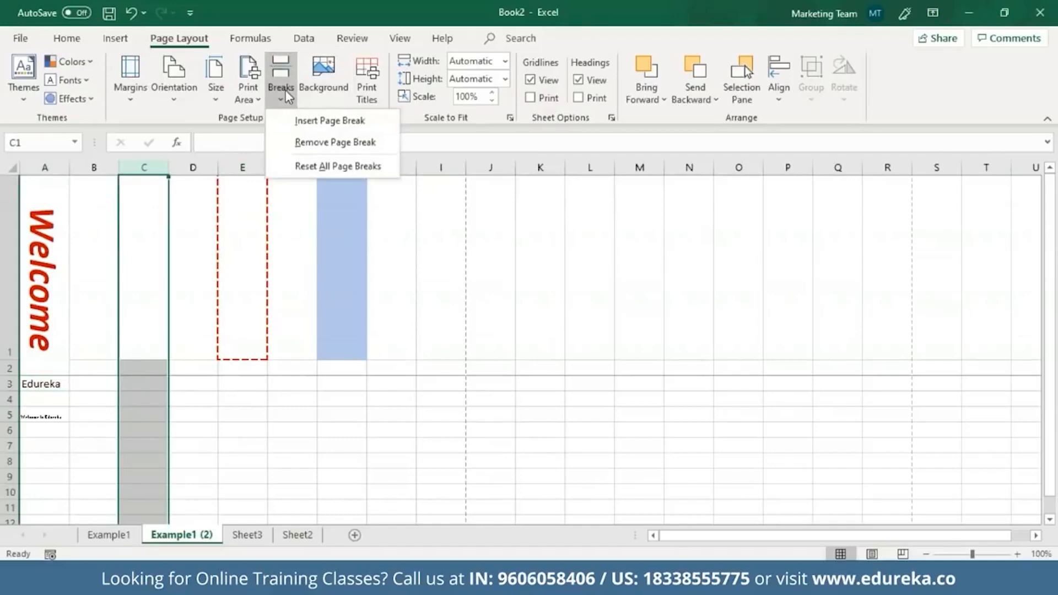
{"action": "left_click", "coordinate": [308, 120]}
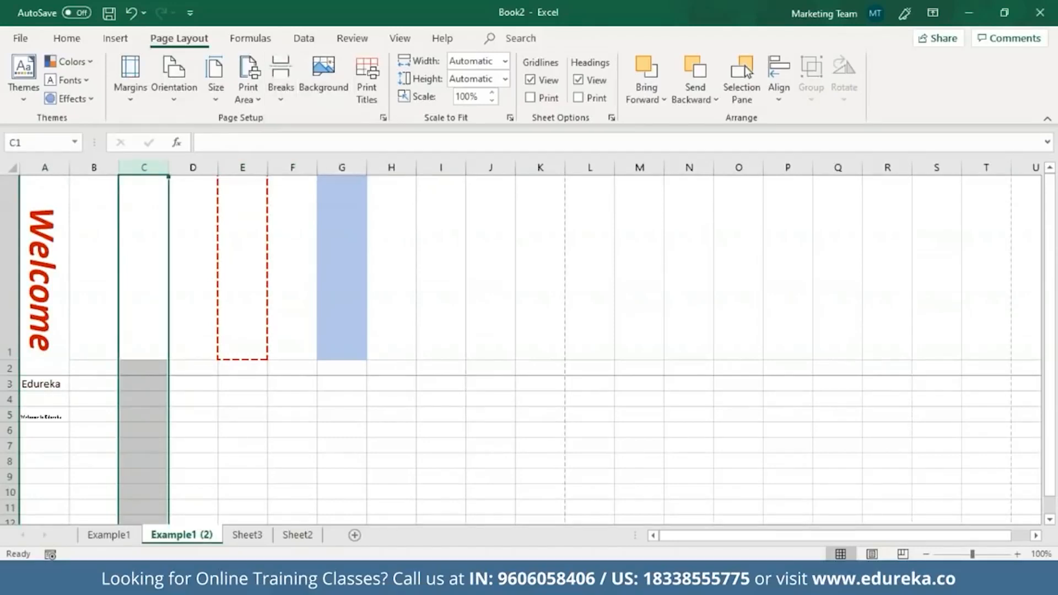
{"action": "left_click", "coordinate": [194, 416]}
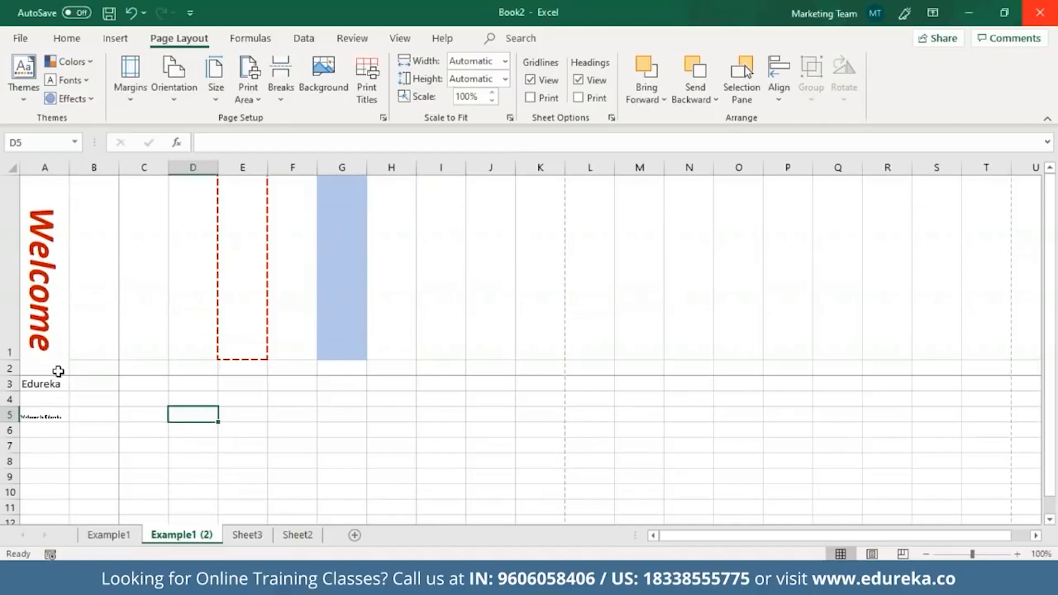
Freeze the first column of the Example1 (2) worksheet
{"action": "left_click", "coordinate": [55, 365]}
{"action": "left_click_drag", "start_coordinate": [55, 364], "coordinate": [60, 386]}
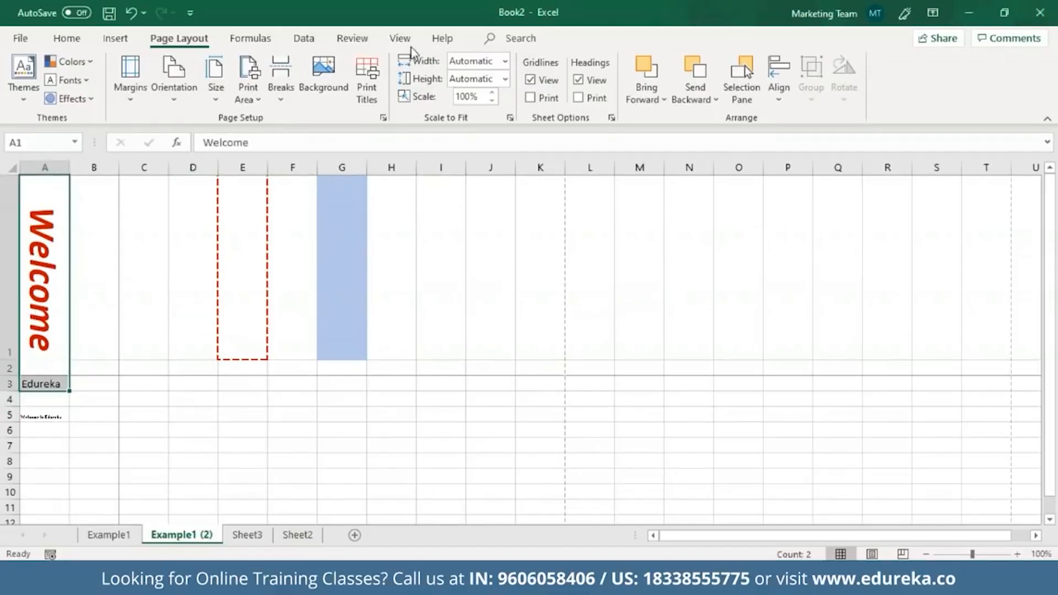
{"action": "left_click", "coordinate": [401, 38]}
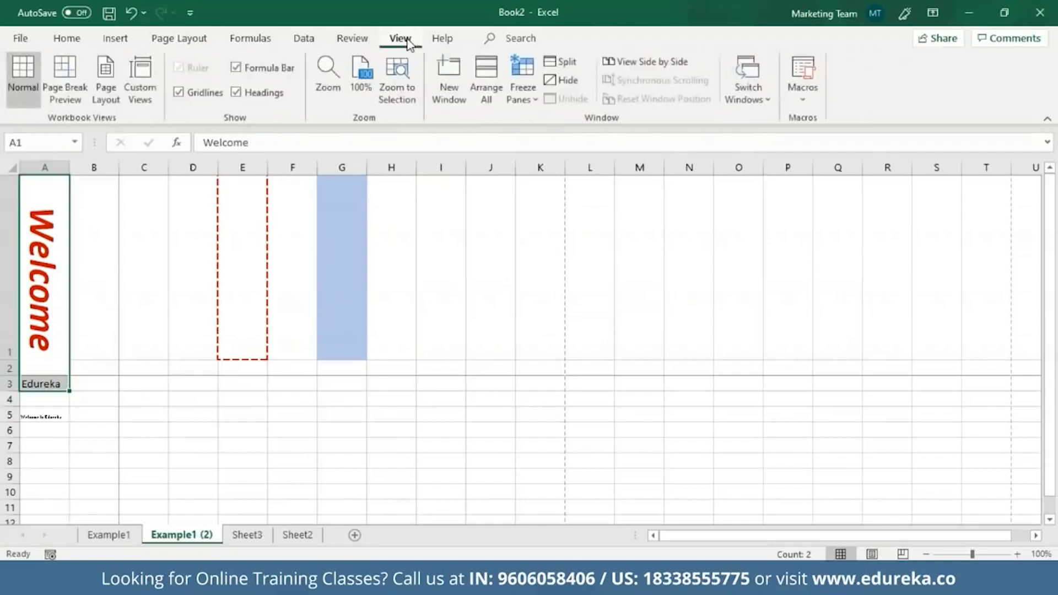
{"action": "left_click", "coordinate": [523, 82]}
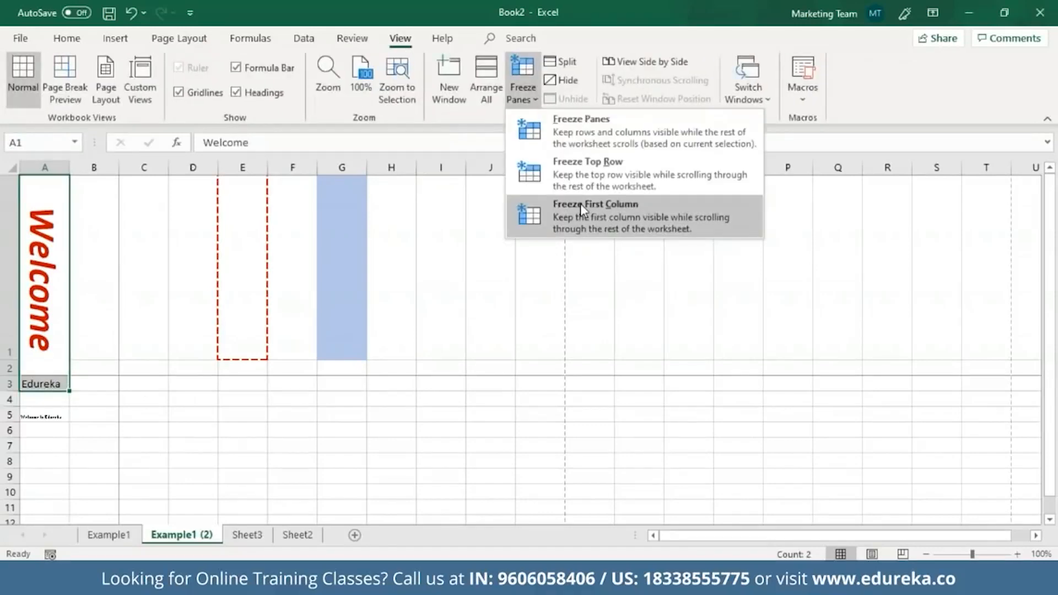
{"action": "left_click", "coordinate": [584, 217]}
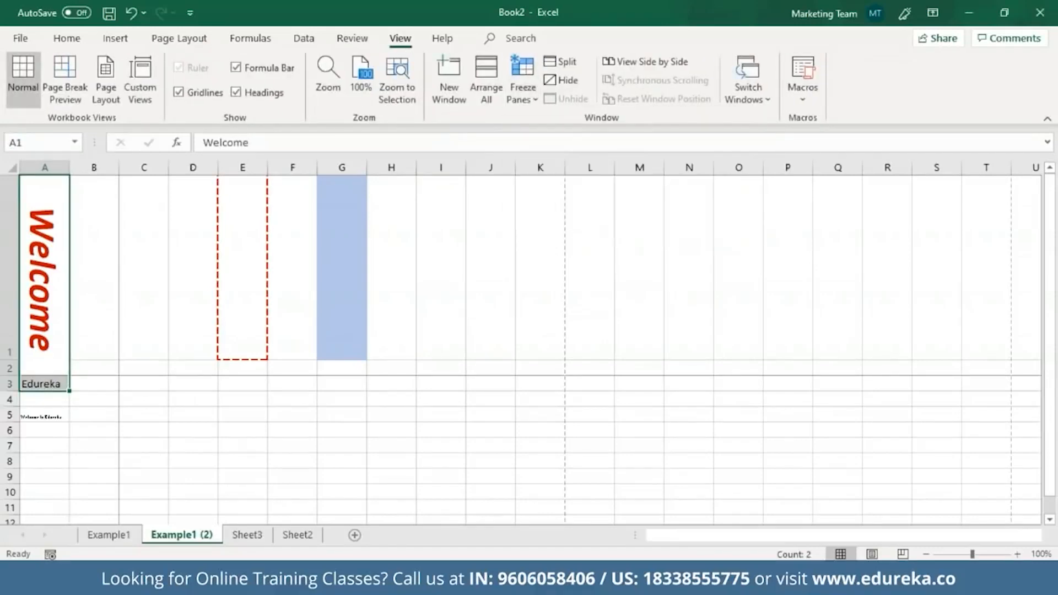
Move the cell selection far across the columns to CE3 to check how the frozen first column behaves
{"action": "left_click", "coordinate": [45, 507]}
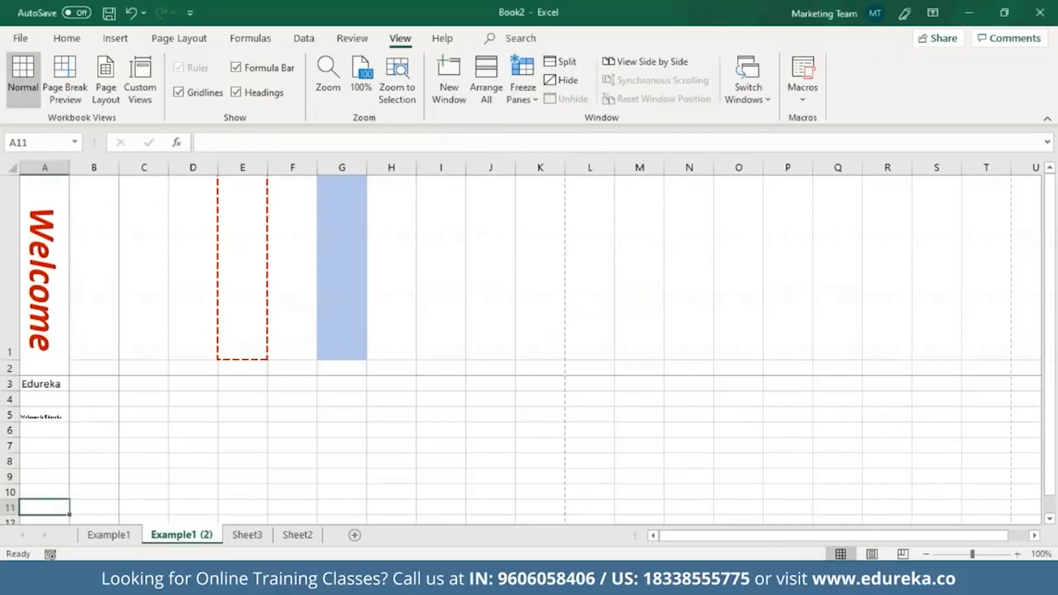
{"action": "key", "text": "ctrl+Home"}
{"action": "key", "text": "Right"}
{"action": "key", "text": "Right"}
{"action": "key", "text": "Right"}
{"action": "key", "text": "Right"}
{"action": "key", "text": "Right"}
{"action": "key", "text": "Right"}
{"action": "key", "text": "Right"}
{"action": "key", "text": "Right"}
{"action": "key", "text": "Right"}
{"action": "key", "text": "Right"}
{"action": "key", "text": "Right"}
{"action": "key", "text": "Right"}
{"action": "key", "text": "Right"}
{"action": "key", "text": "Right"}
{"action": "key", "text": "Right"}
{"action": "key", "text": "Right"}
{"action": "key", "text": "Right"}
{"action": "key", "text": "Right"}
{"action": "key", "text": "Right"}
{"action": "key", "text": "Right"}
{"action": "key", "text": "Right"}
{"action": "key", "text": "Right"}
{"action": "key", "text": "Right"}
{"action": "key", "text": "Right"}
{"action": "key", "text": "Right"}
{"action": "key", "text": "Right"}
{"action": "key", "text": "Right"}
{"action": "key", "text": "Right"}
{"action": "key", "text": "Right"}
{"action": "key", "text": "Right"}
{"action": "key", "text": "Right"}
{"action": "key", "text": "Right"}
{"action": "key", "text": "Right"}
{"action": "key", "text": "Right"}
{"action": "key", "text": "Right"}
{"action": "key", "text": "Right"}
{"action": "key", "text": "Right"}
{"action": "key", "text": "Right"}
{"action": "key", "text": "Right"}
{"action": "key", "text": "Right"}
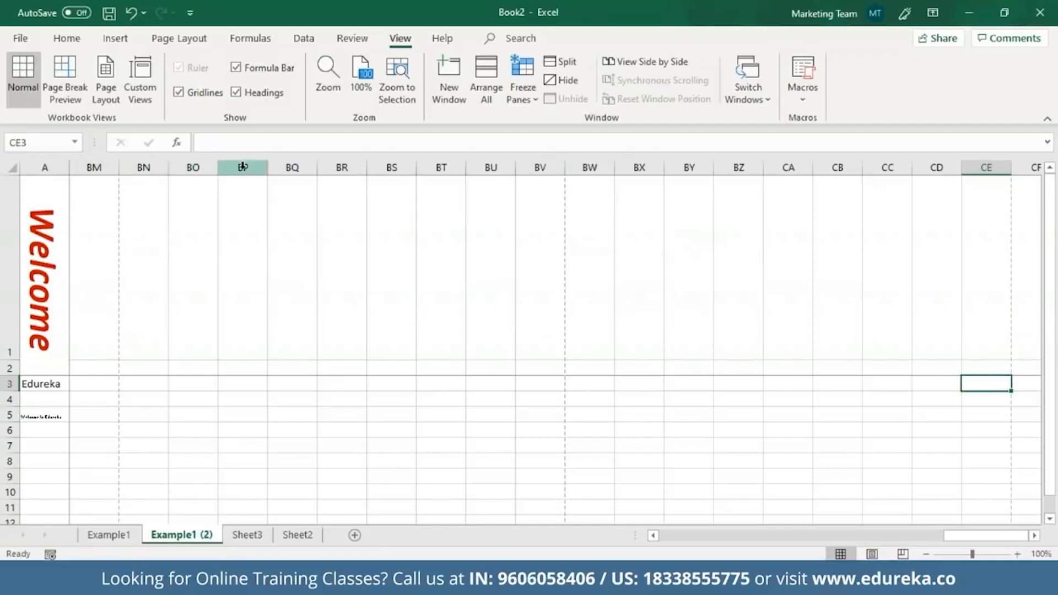
Examine the conditional formatting choices, from highlight rules through icon sets and rule clearing, and view the Rules Manager
{"action": "left_click", "coordinate": [67, 39]}
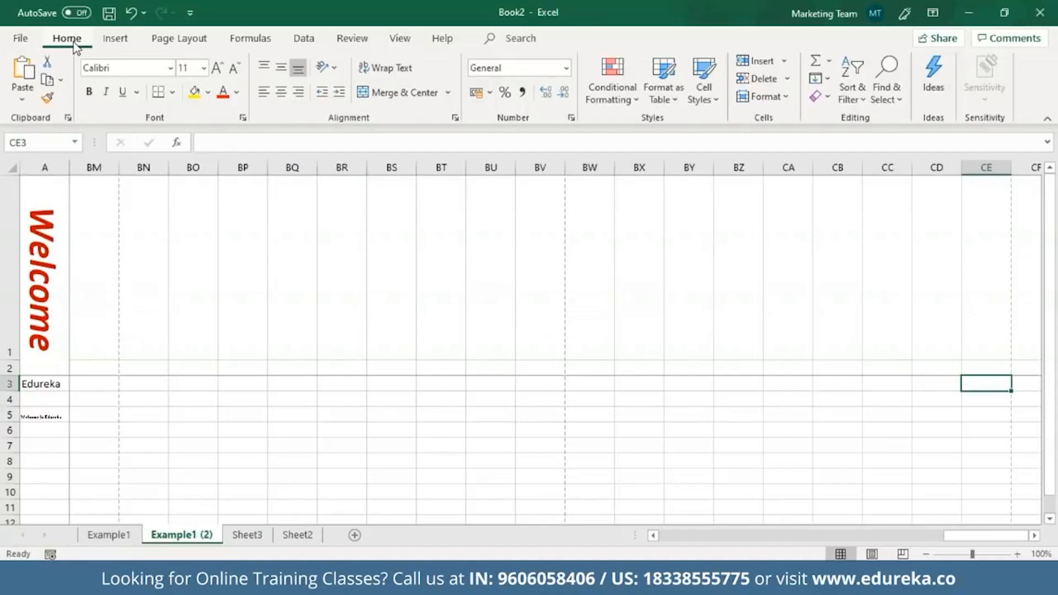
{"action": "left_click", "coordinate": [627, 78]}
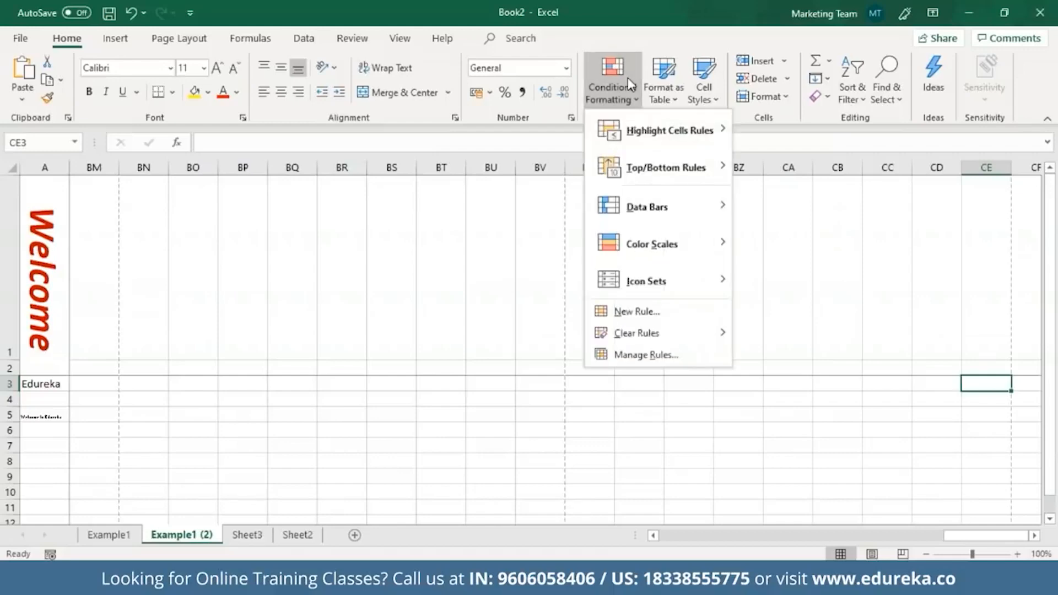
{"action": "mouse_move", "coordinate": [648, 134]}
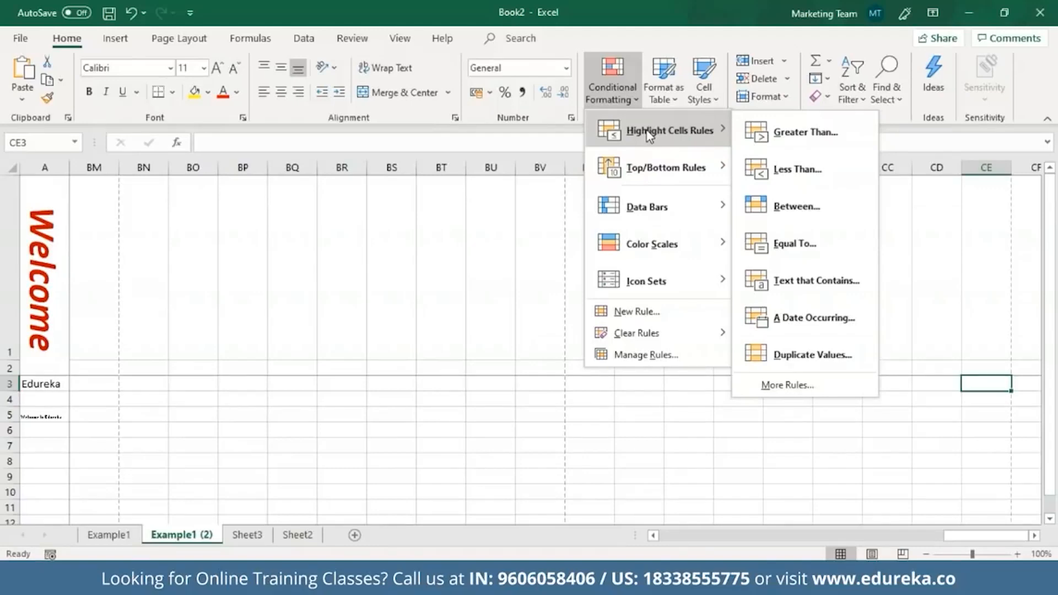
{"action": "mouse_move", "coordinate": [643, 180]}
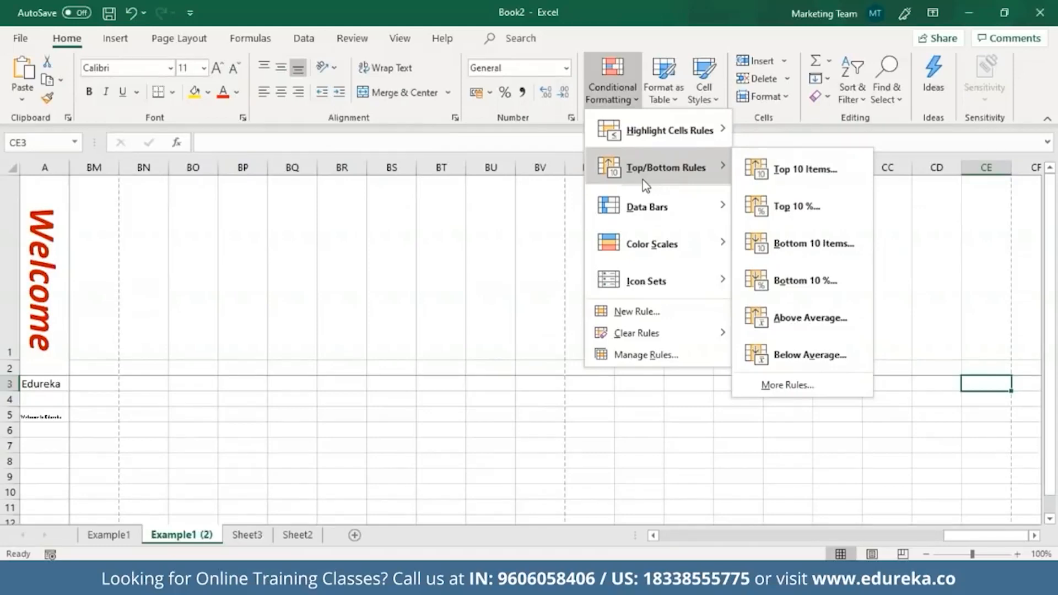
{"action": "mouse_move", "coordinate": [651, 210]}
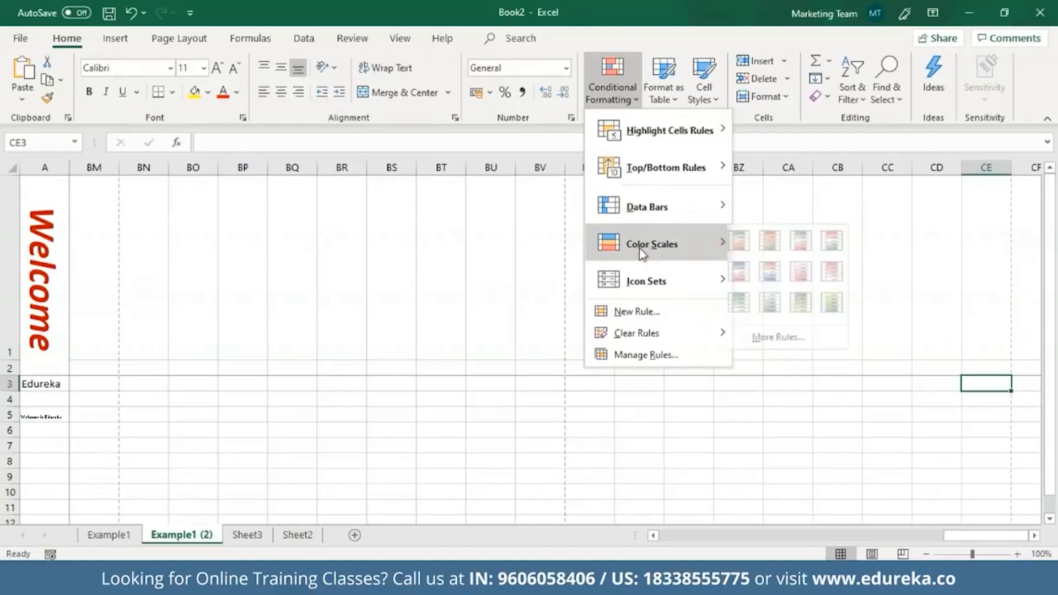
{"action": "mouse_move", "coordinate": [641, 251]}
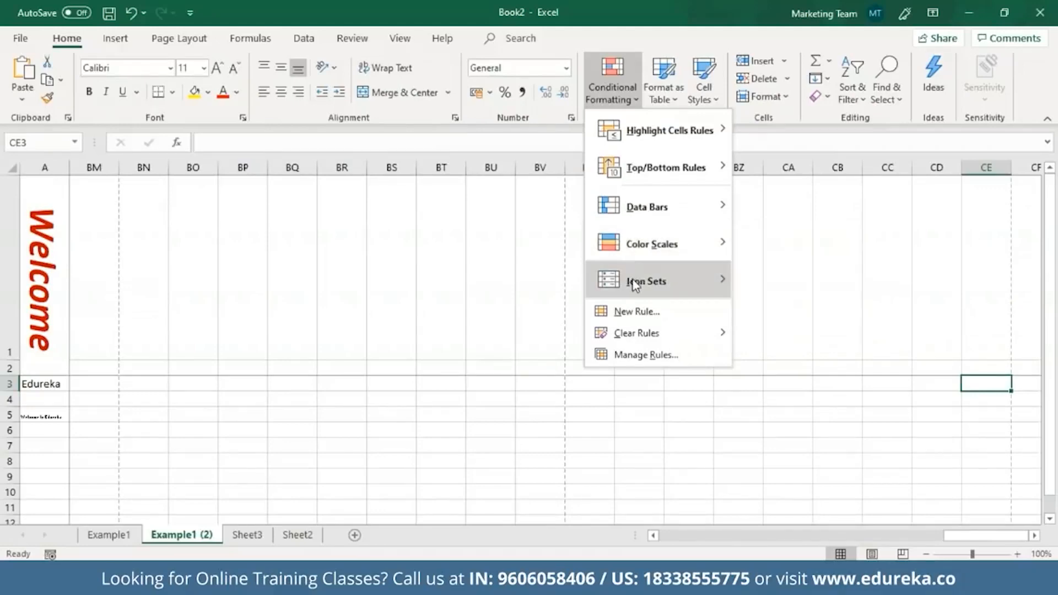
{"action": "mouse_move", "coordinate": [634, 282]}
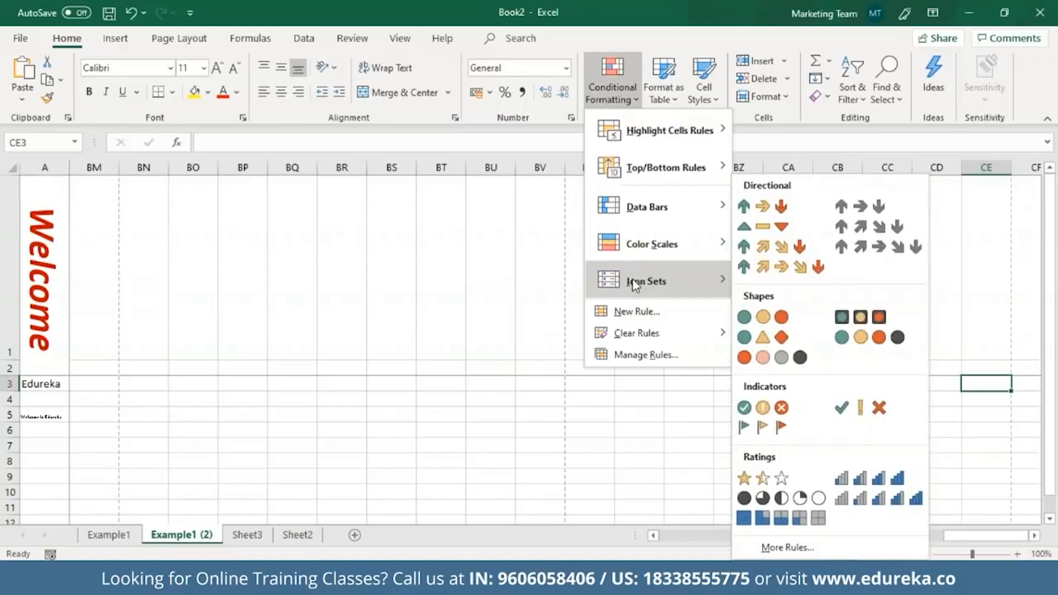
{"action": "left_click", "coordinate": [635, 313]}
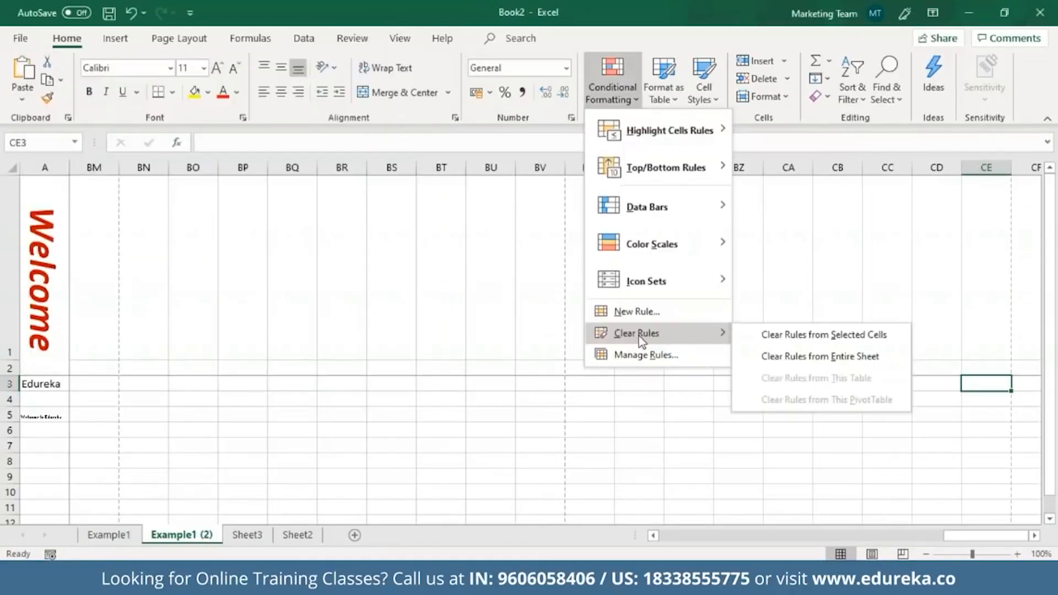
{"action": "left_click", "coordinate": [640, 355]}
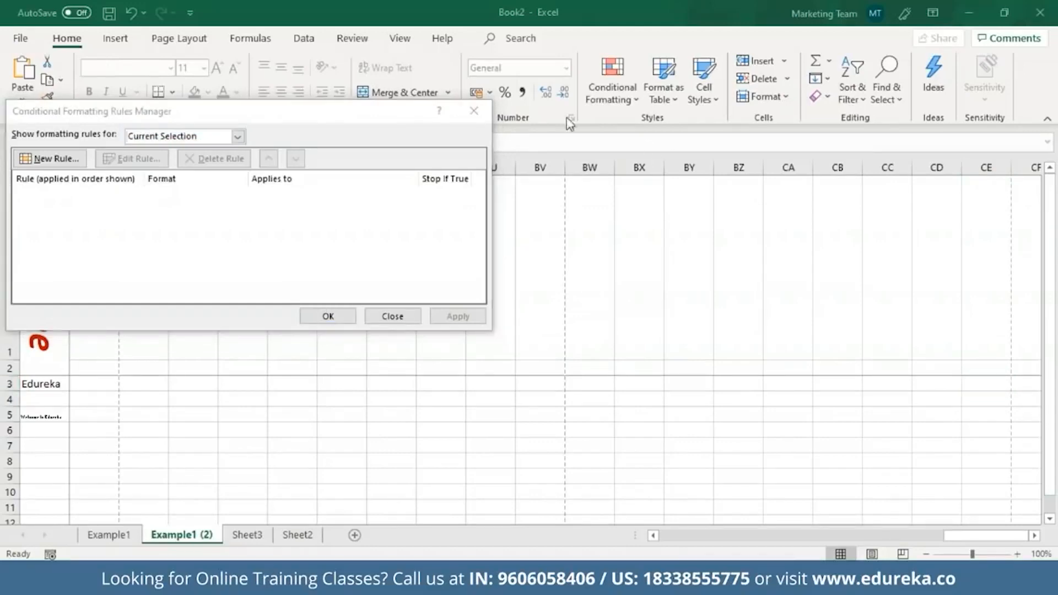
{"action": "left_click", "coordinate": [474, 111]}
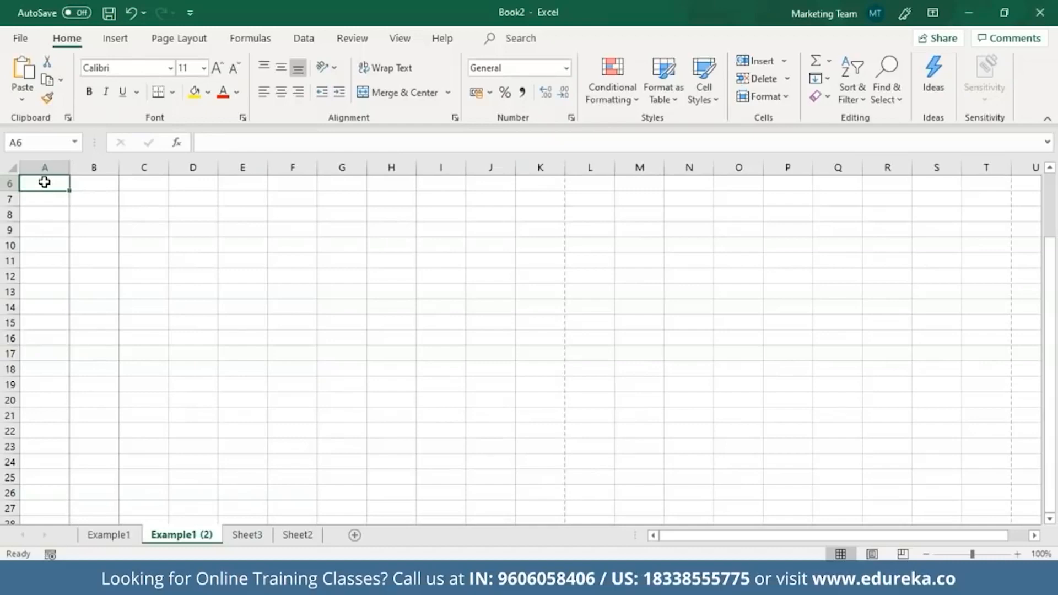
Enter the number 2 in cell A6 and the number 3 in cell A7
{"action": "double_click", "coordinate": [44, 182]}
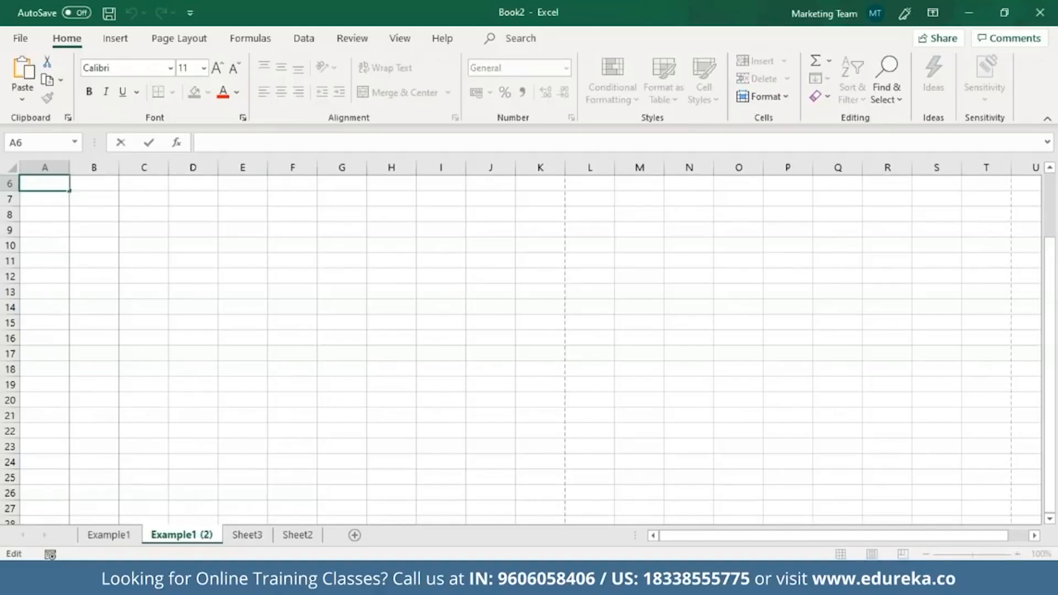
{"action": "type", "text": "="}
{"action": "key", "text": "BackSpace"}
{"action": "type", "text": "2"}
{"action": "key", "text": "Return"}
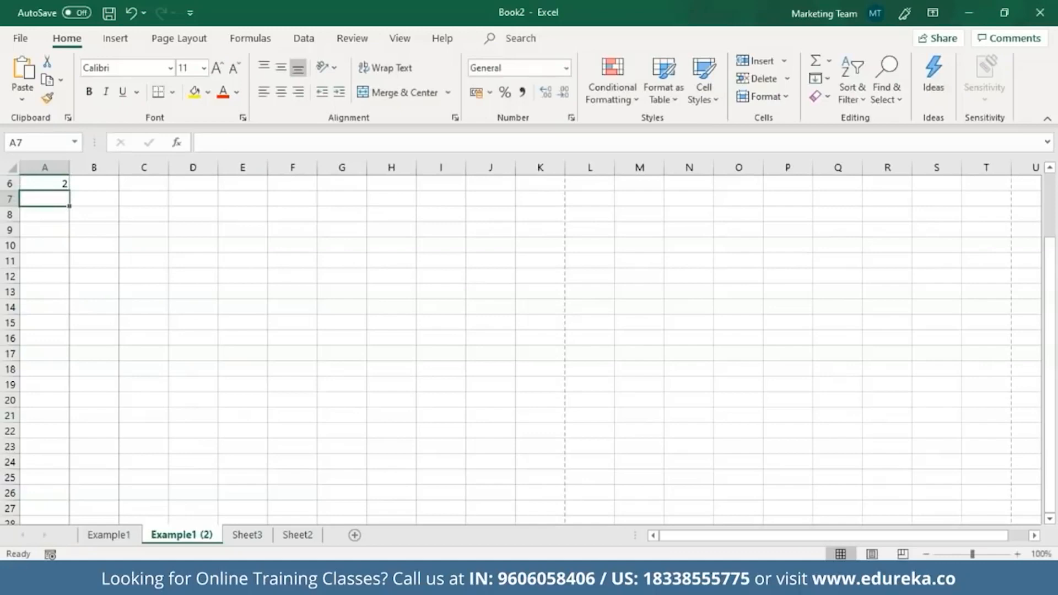
{"action": "type", "text": "3"}
{"action": "key", "text": "Return"}
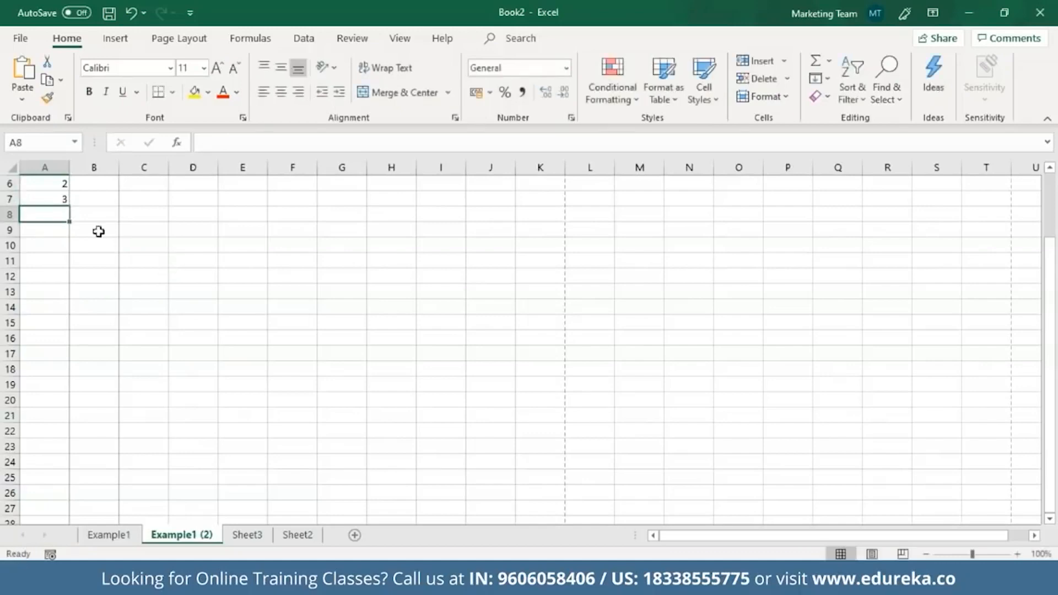
Enter the formula =A6+A7 in cell A8 to add the two numbers above it, and reselect the cell to view its formula
{"action": "double_click", "coordinate": [45, 211]}
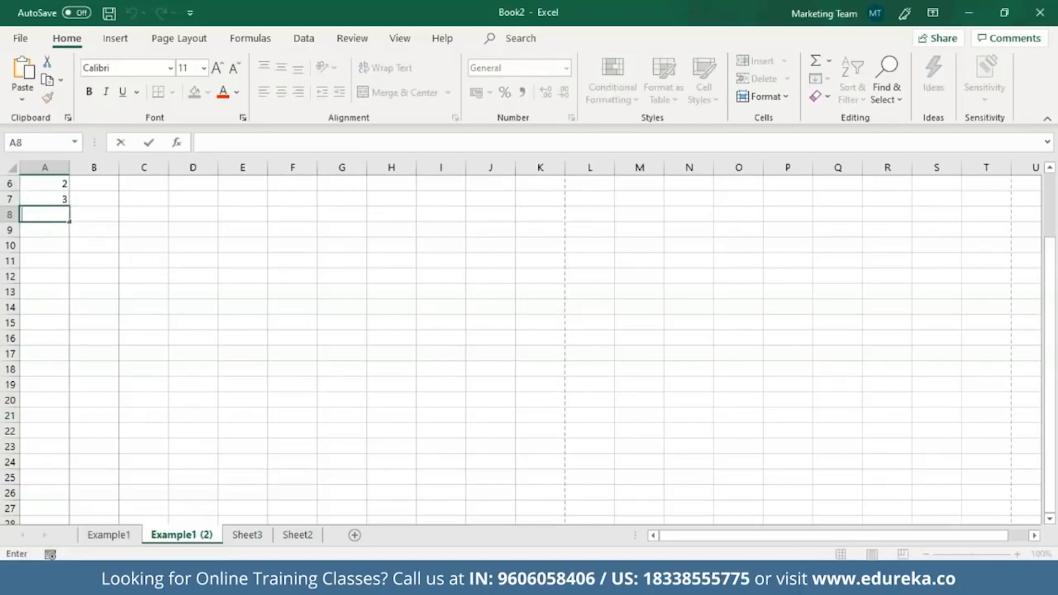
{"action": "type", "text": "="}
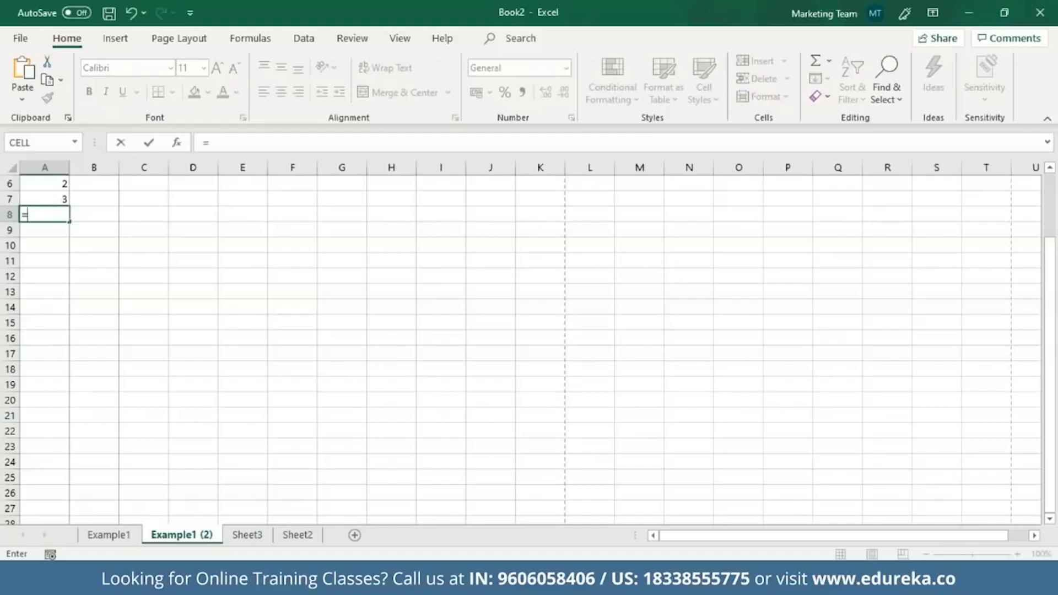
{"action": "left_click", "coordinate": [55, 182]}
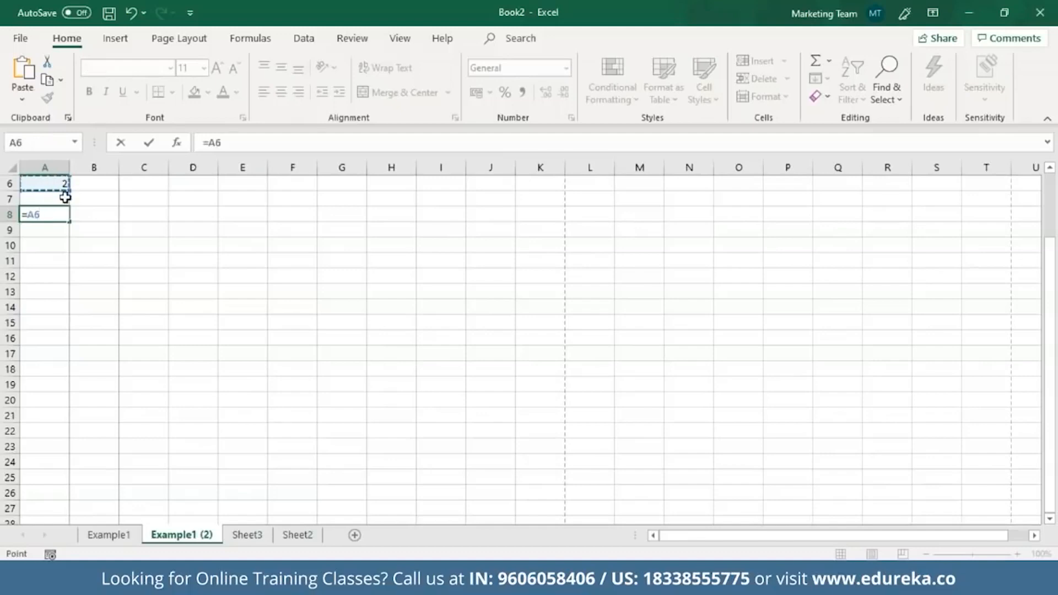
{"action": "type", "text": "+"}
{"action": "left_click", "coordinate": [59, 197]}
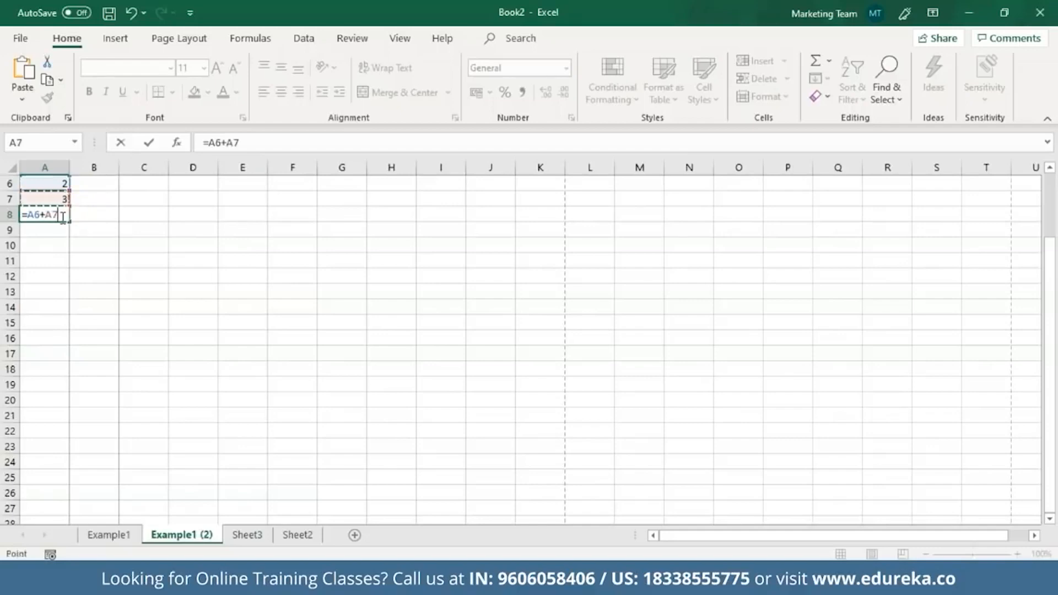
{"action": "key", "text": "Return"}
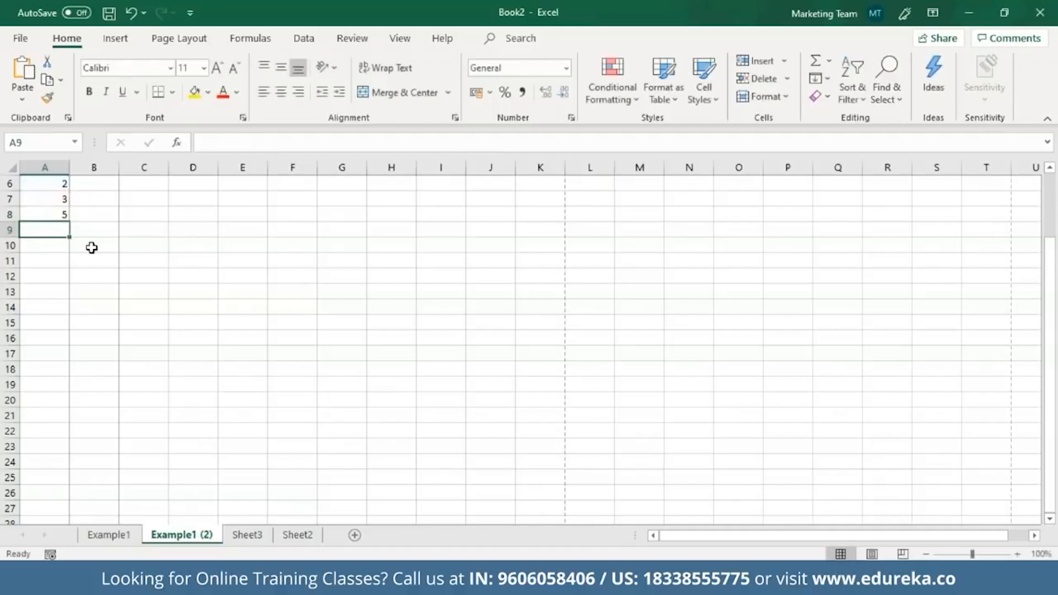
{"action": "left_click", "coordinate": [57, 213]}
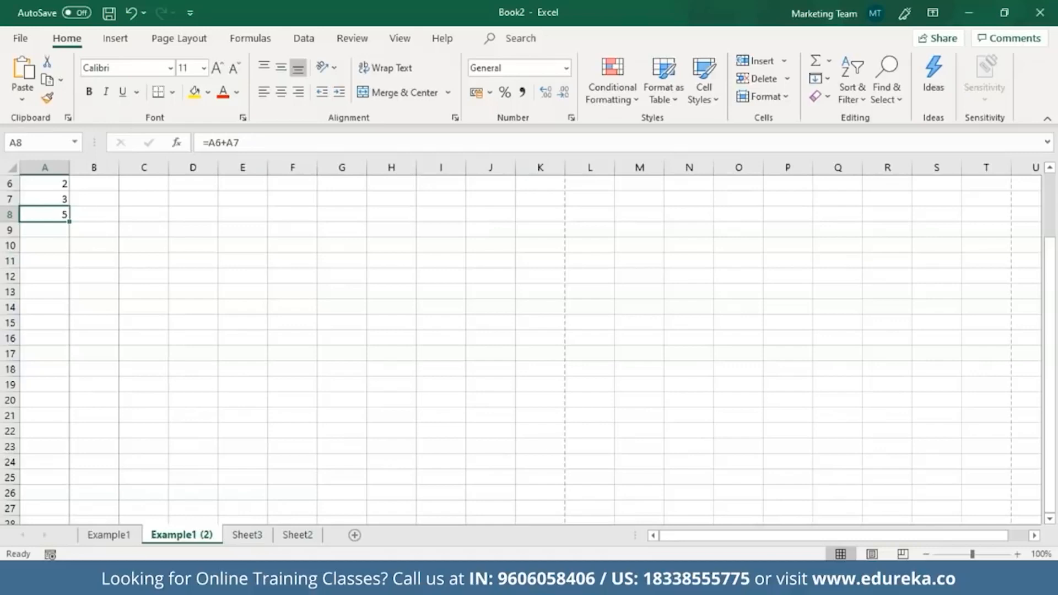
Enter the number 4 in cell B6 and the number 5 in cell B7
{"action": "left_click", "coordinate": [99, 182]}
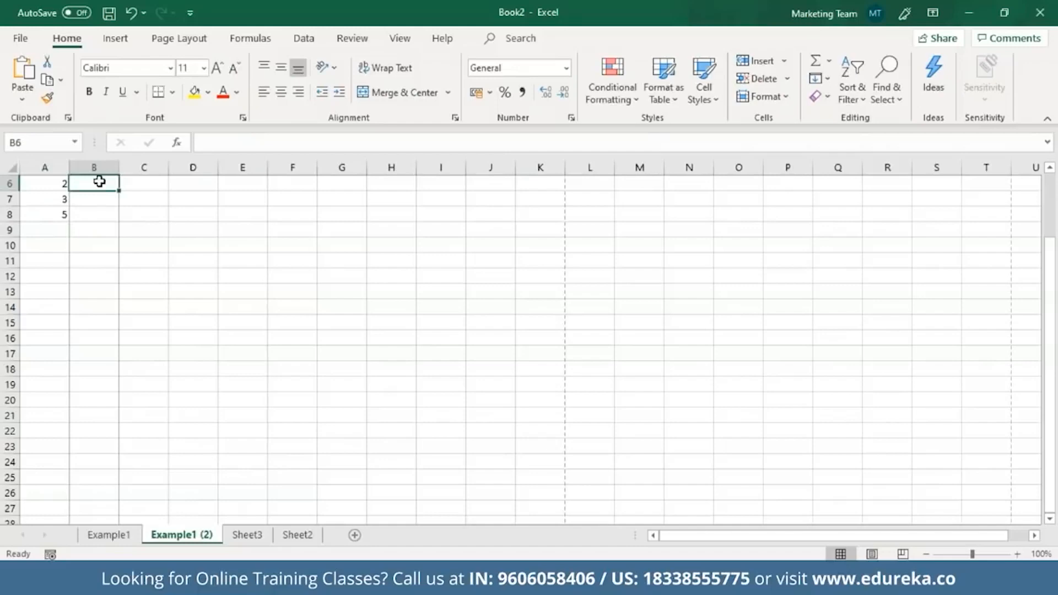
{"action": "type", "text": "4"}
{"action": "left_click", "coordinate": [89, 203]}
{"action": "type", "text": "5"}
{"action": "left_click", "coordinate": [91, 218]}
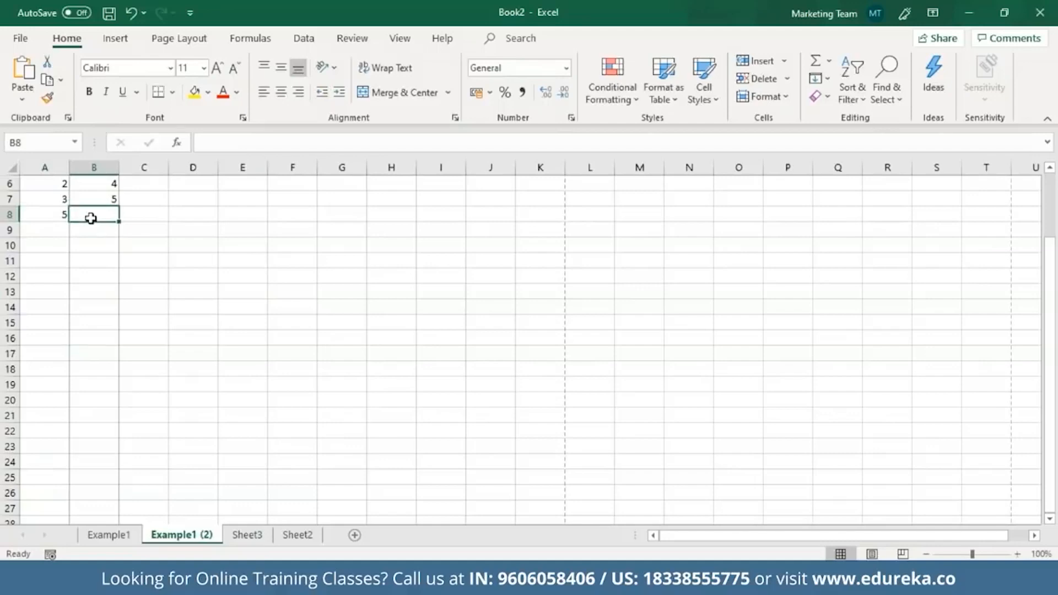
Fill the sum formula from cell A8 across to cell B8
{"action": "left_click", "coordinate": [56, 215]}
{"action": "left_click_drag", "start_coordinate": [69, 221], "coordinate": [113, 220]}
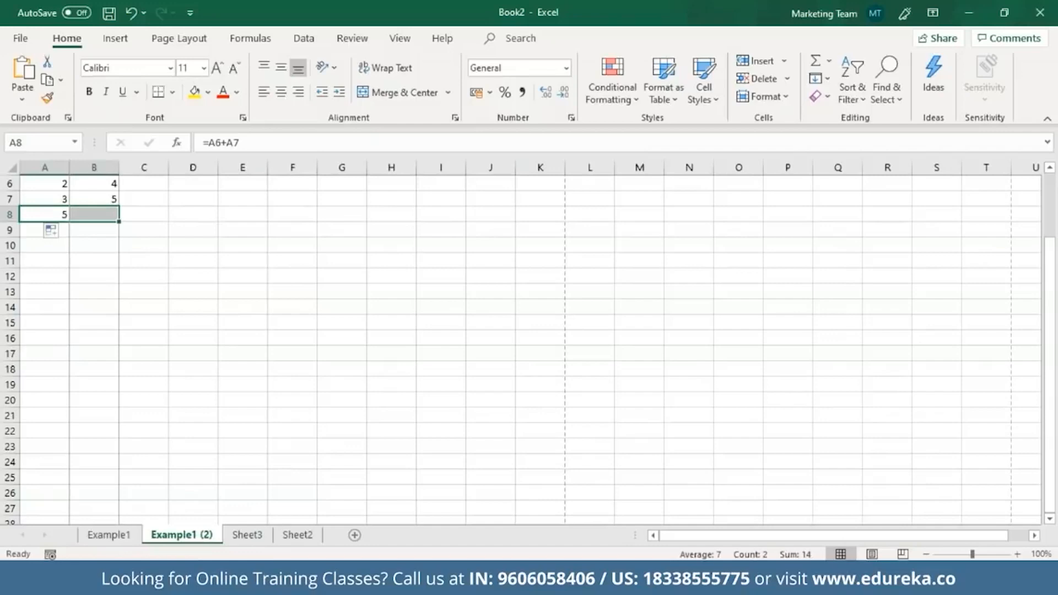
{"action": "left_click", "coordinate": [68, 218]}
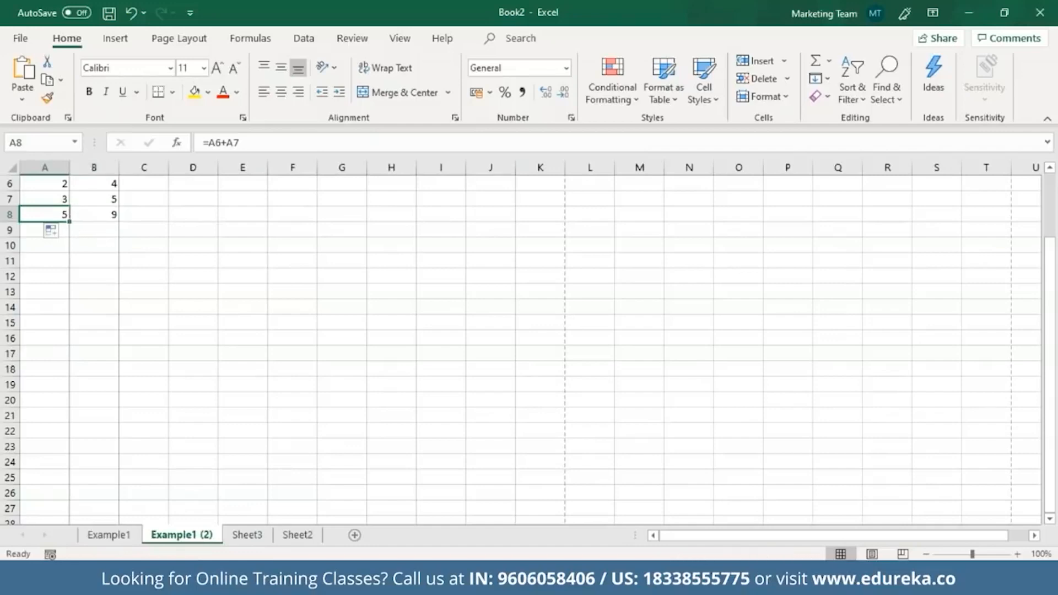
{"action": "left_click_drag", "start_coordinate": [69, 221], "coordinate": [113, 223]}
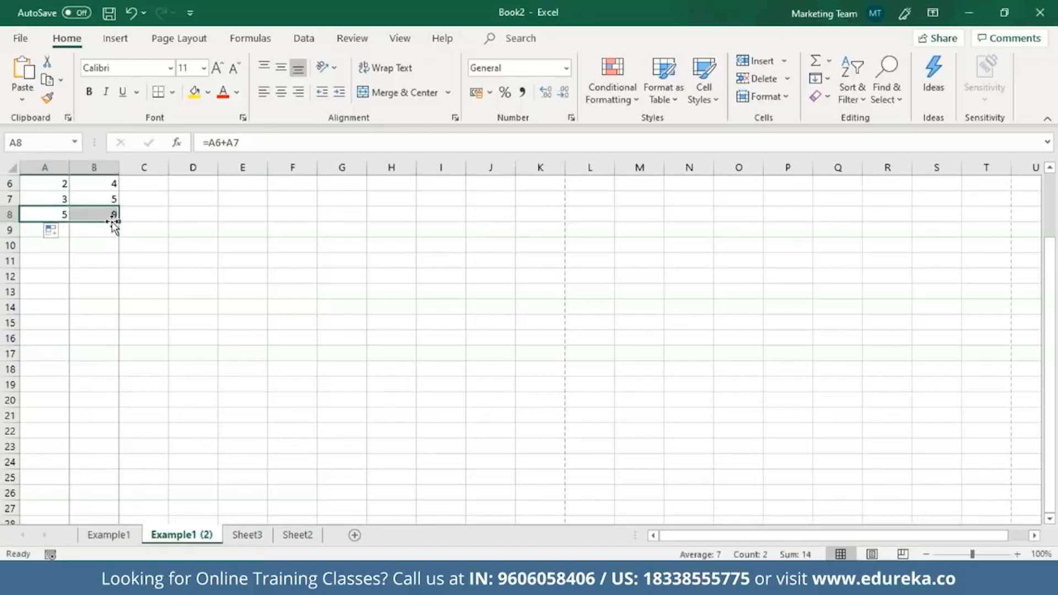
{"action": "left_click", "coordinate": [113, 223]}
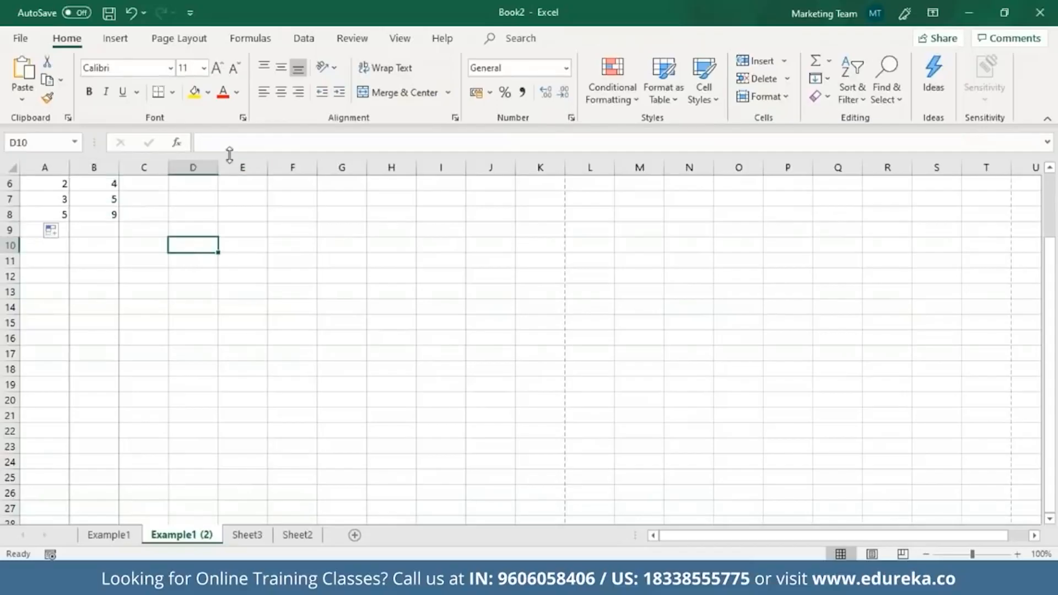
Examine the function suggestions for a formula starting with =A in cell D10, including ACCRINT and ACOTH, and clear the entry
{"action": "type", "text": "="}
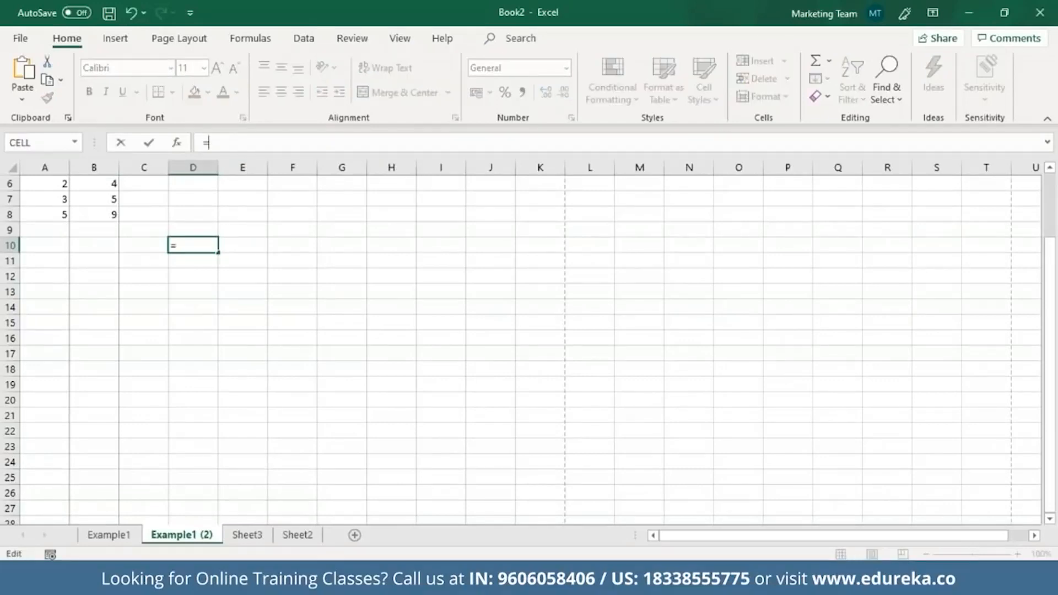
{"action": "type", "text": "A"}
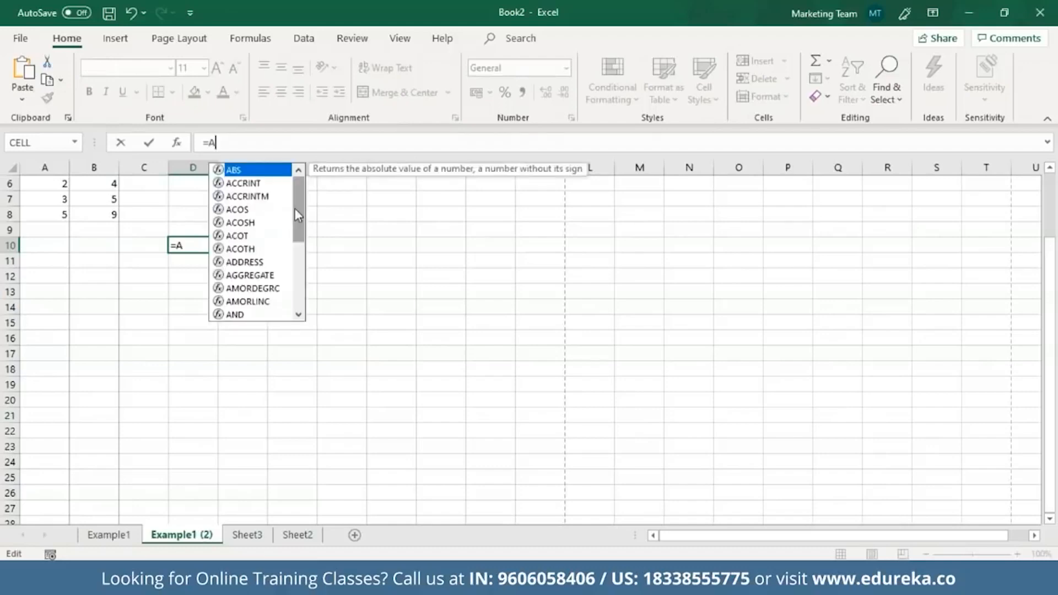
{"action": "left_click_drag", "start_coordinate": [295, 209], "coordinate": [296, 177]}
{"action": "left_click", "coordinate": [284, 183]}
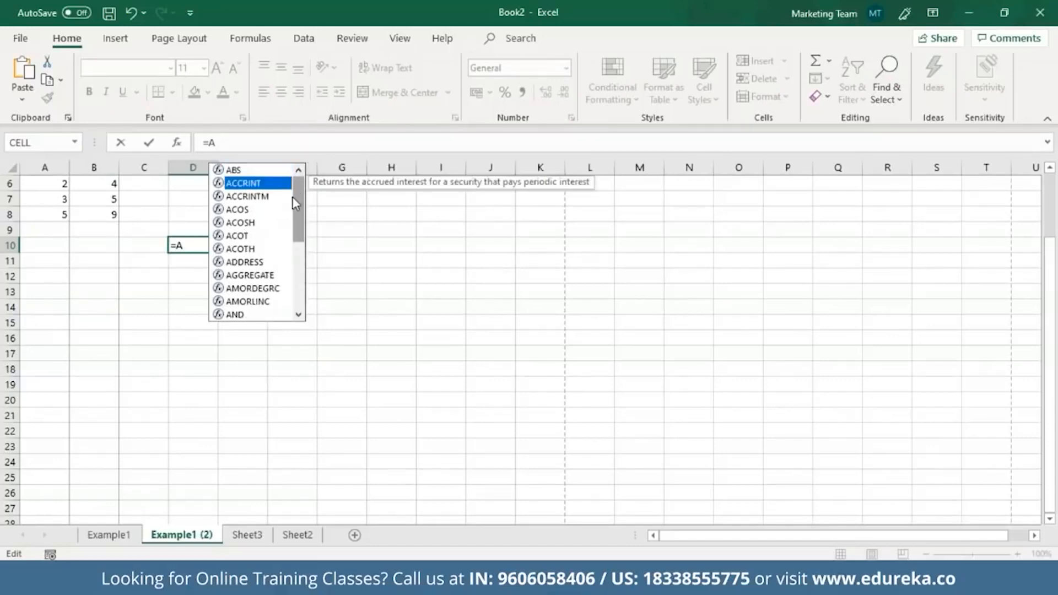
{"action": "left_click", "coordinate": [278, 248]}
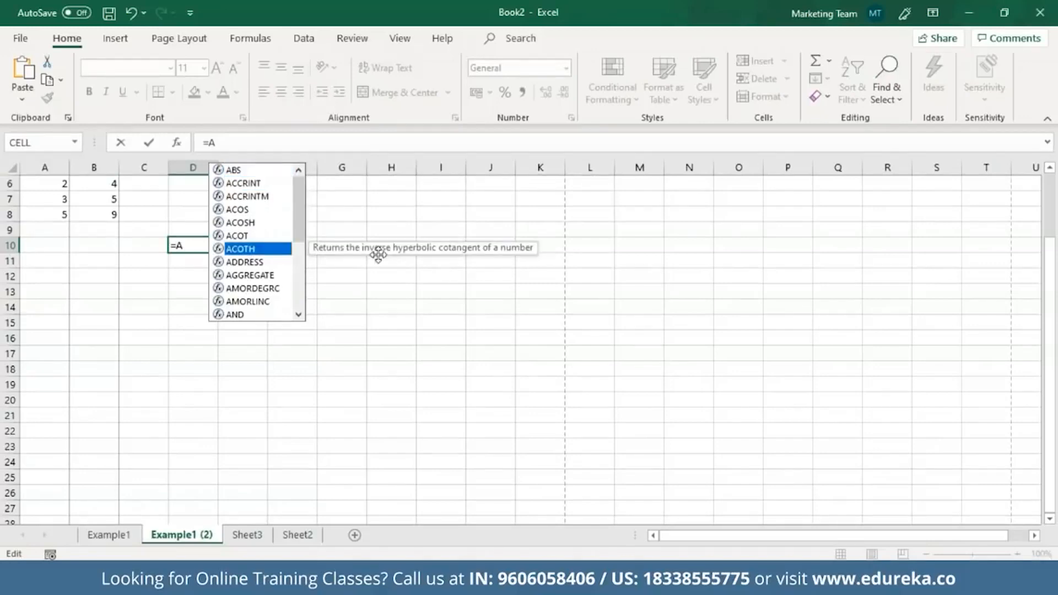
{"action": "left_click", "coordinate": [251, 142]}
{"action": "key", "text": "BackSpace"}
{"action": "key", "text": "BackSpace"}
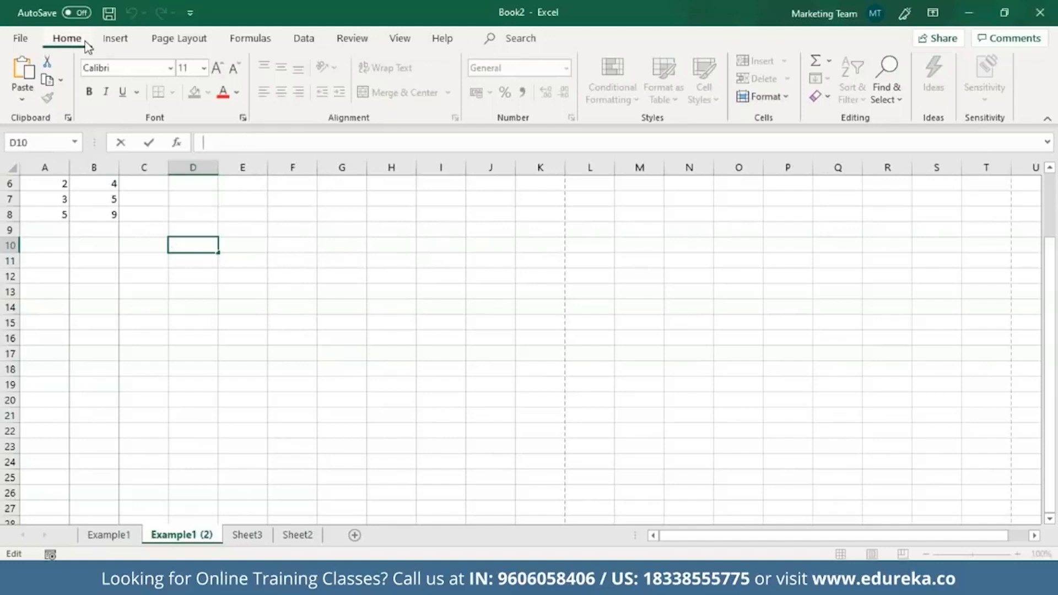
Insert the DATE function from the Date & Time category into cell D10
{"action": "left_click", "coordinate": [253, 40]}
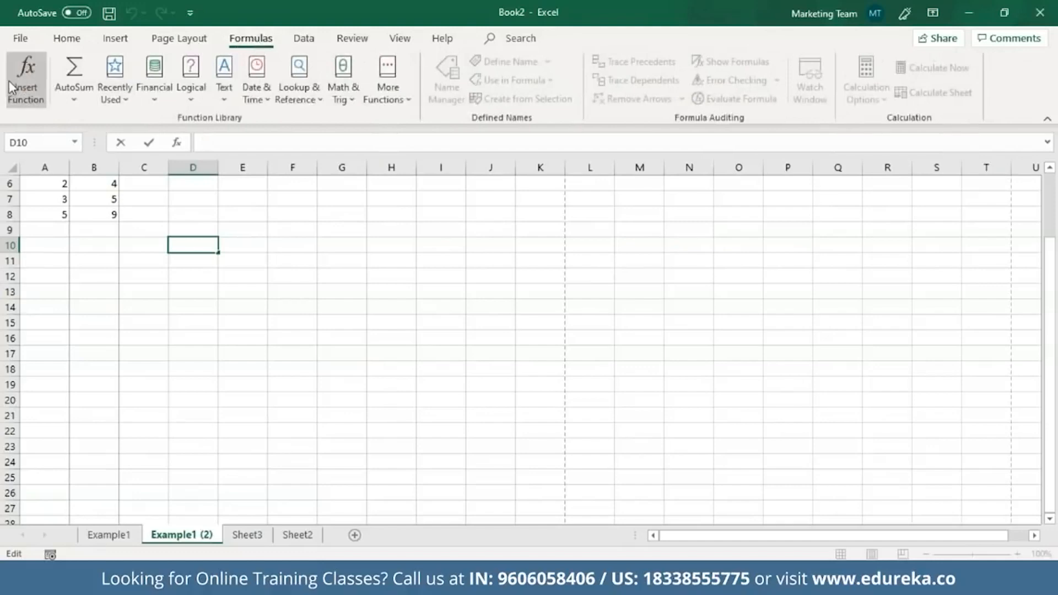
{"action": "left_click", "coordinate": [24, 88]}
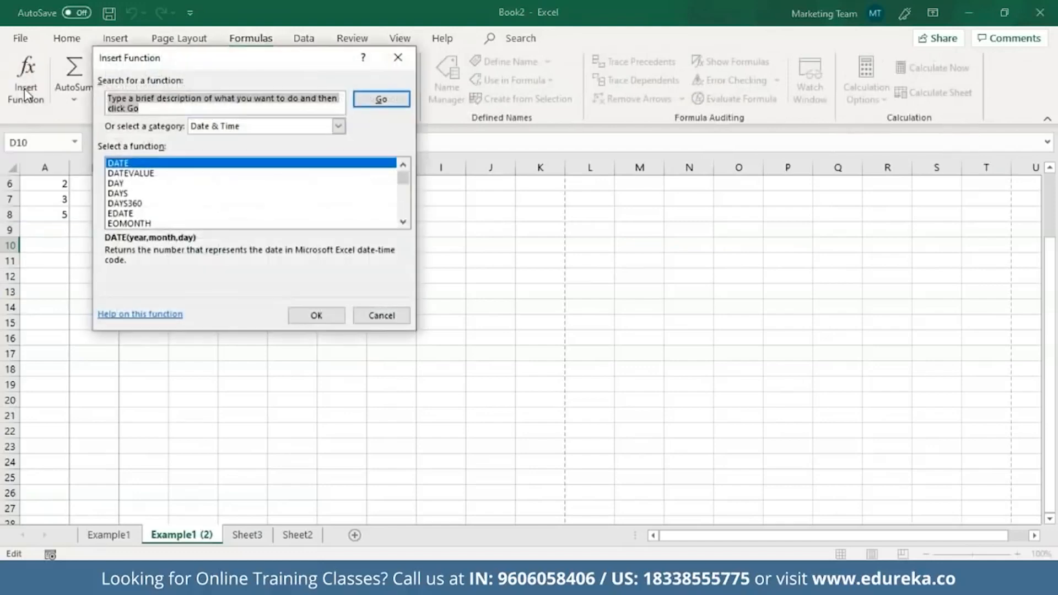
{"action": "left_click", "coordinate": [338, 127]}
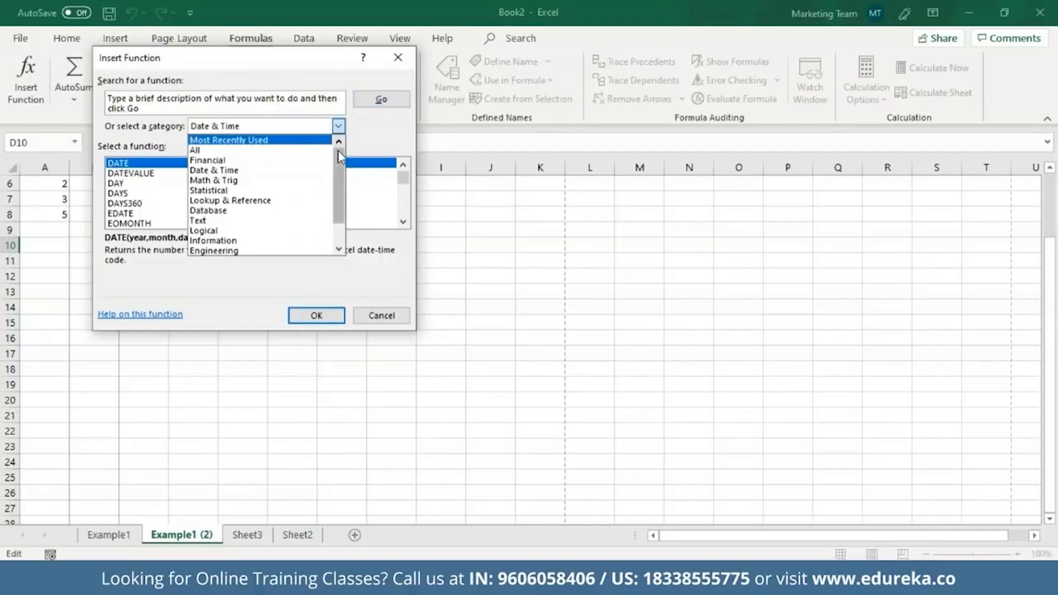
{"action": "mouse_move", "coordinate": [338, 150]}
{"action": "left_mouse_down"}
{"action": "mouse_move", "coordinate": [350, 203]}
{"action": "mouse_move", "coordinate": [337, 197]}
{"action": "mouse_move", "coordinate": [337, 155]}
{"action": "left_mouse_up"}
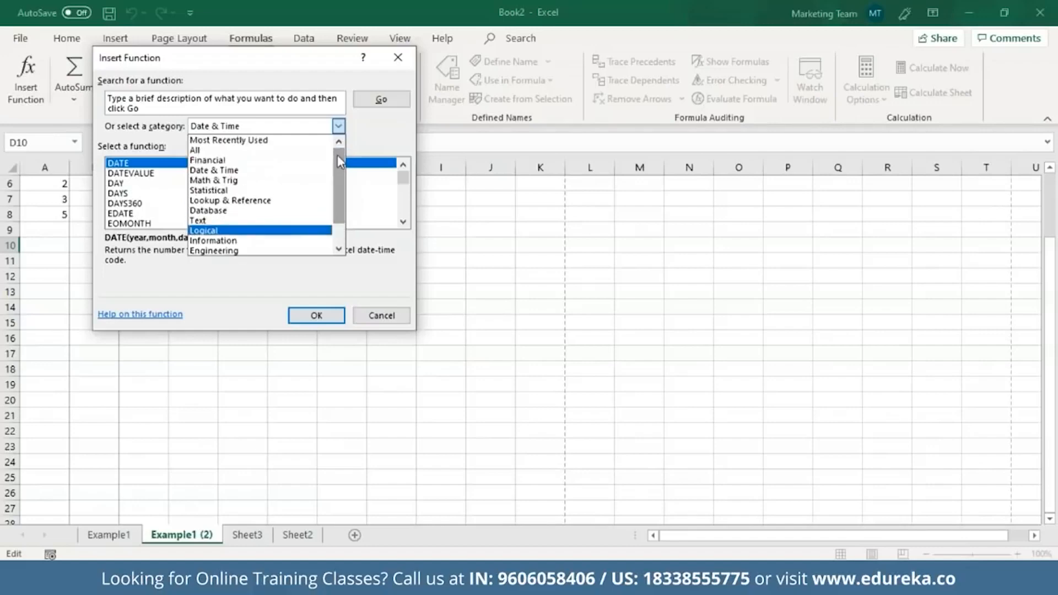
{"action": "left_click", "coordinate": [224, 169]}
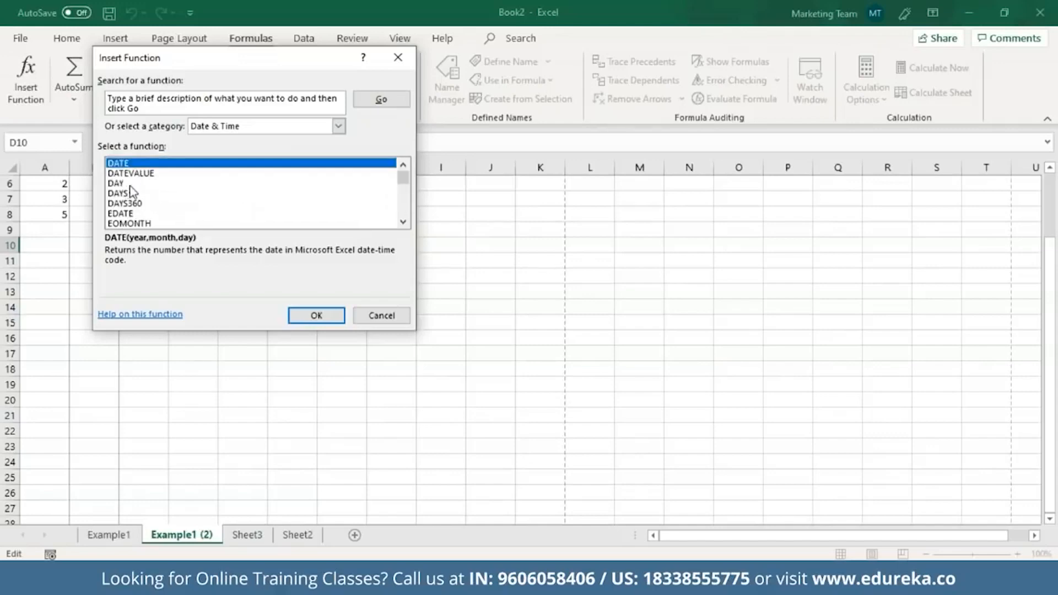
{"action": "left_click", "coordinate": [310, 320]}
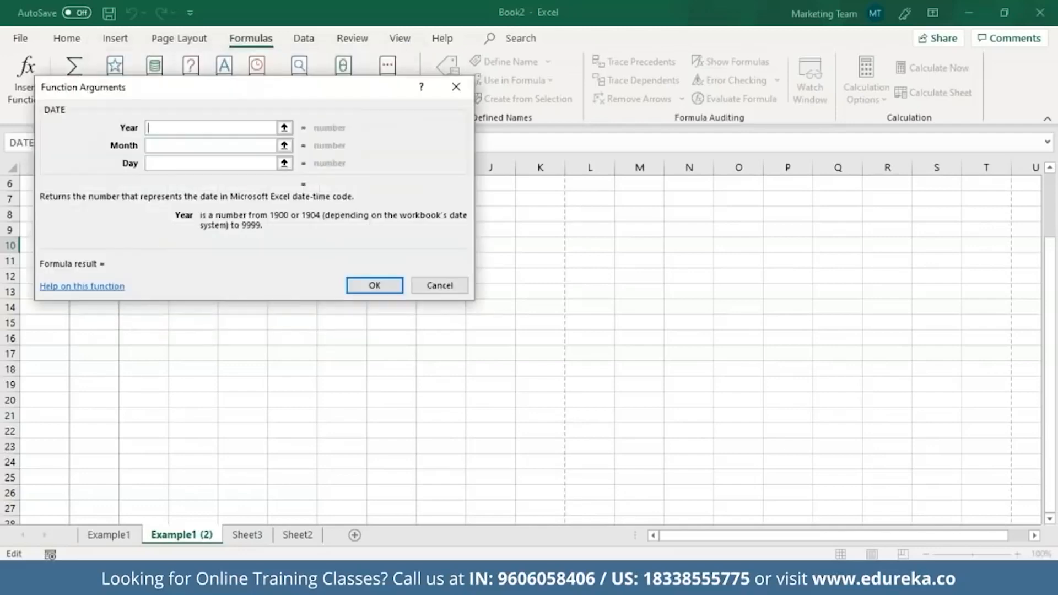
Set the DATE arguments to year 2019, month 01 and day 23, and confirm the function
{"action": "type", "text": "2019"}
{"action": "key", "text": "Tab"}
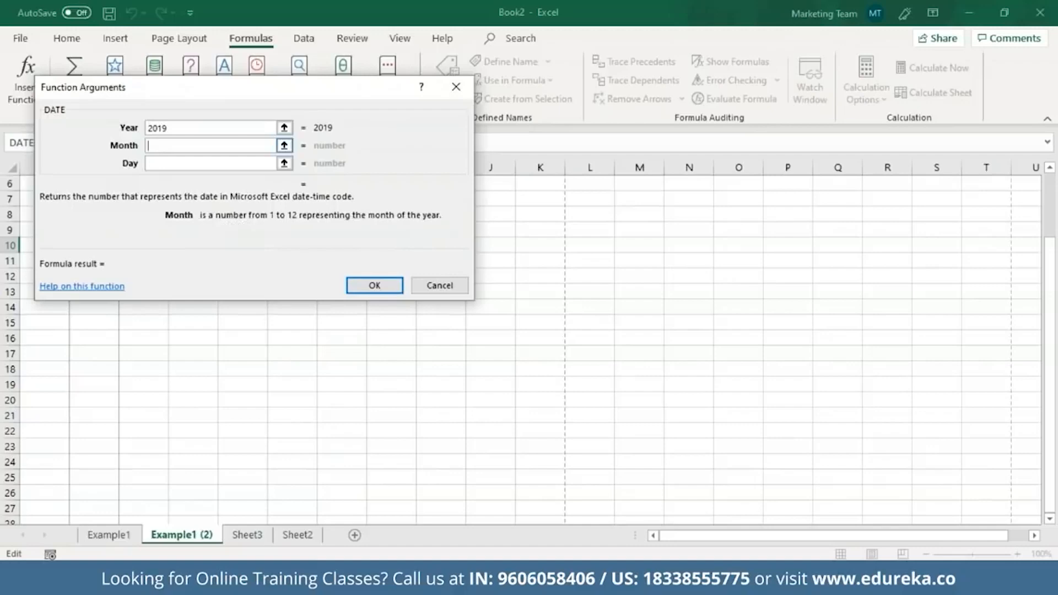
{"action": "type", "text": "01"}
{"action": "key", "text": "Tab"}
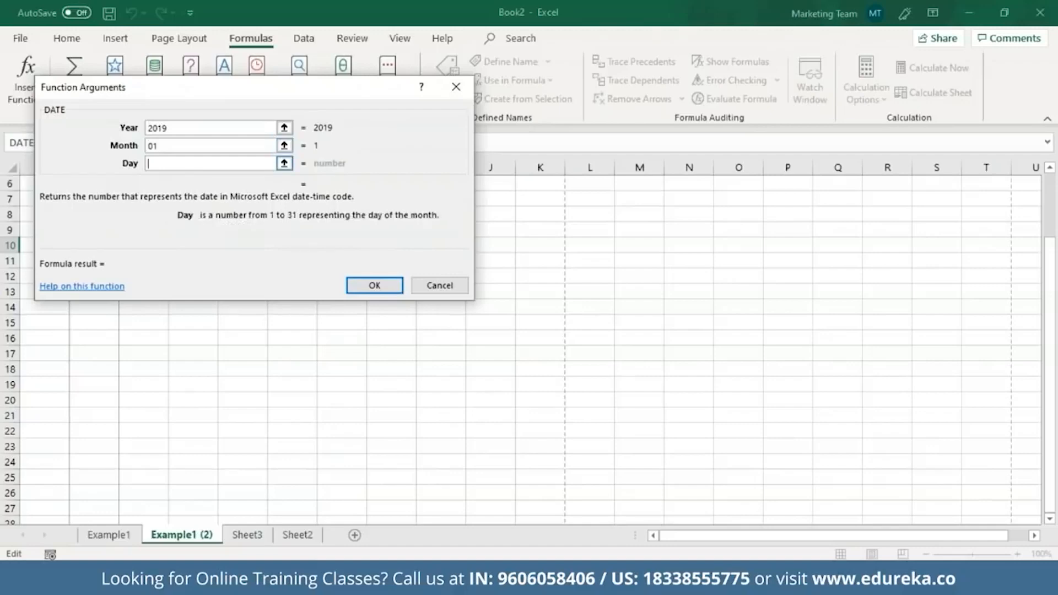
{"action": "type", "text": "23"}
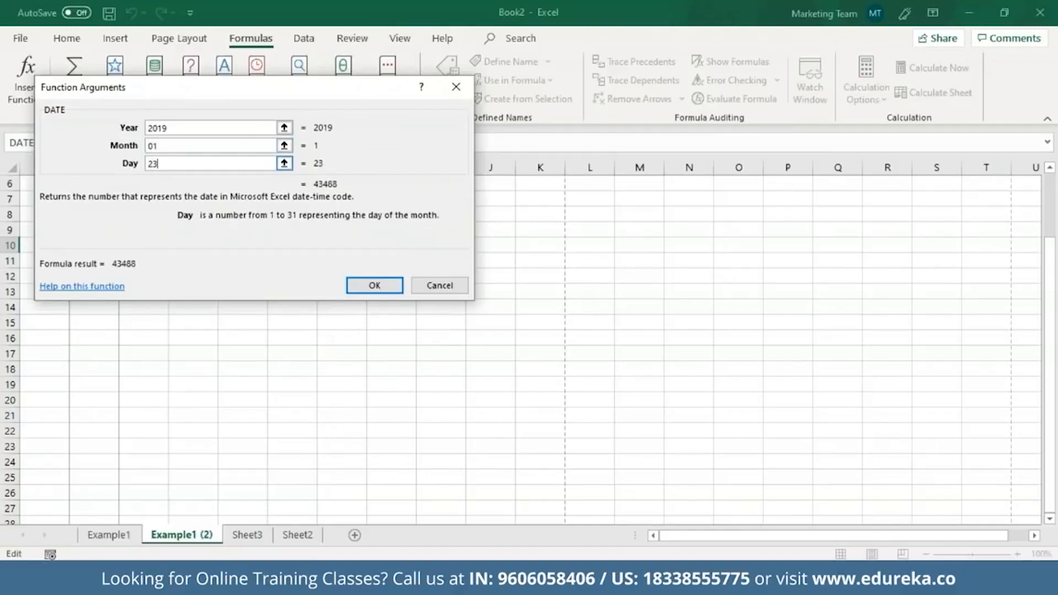
{"action": "left_click", "coordinate": [359, 287]}
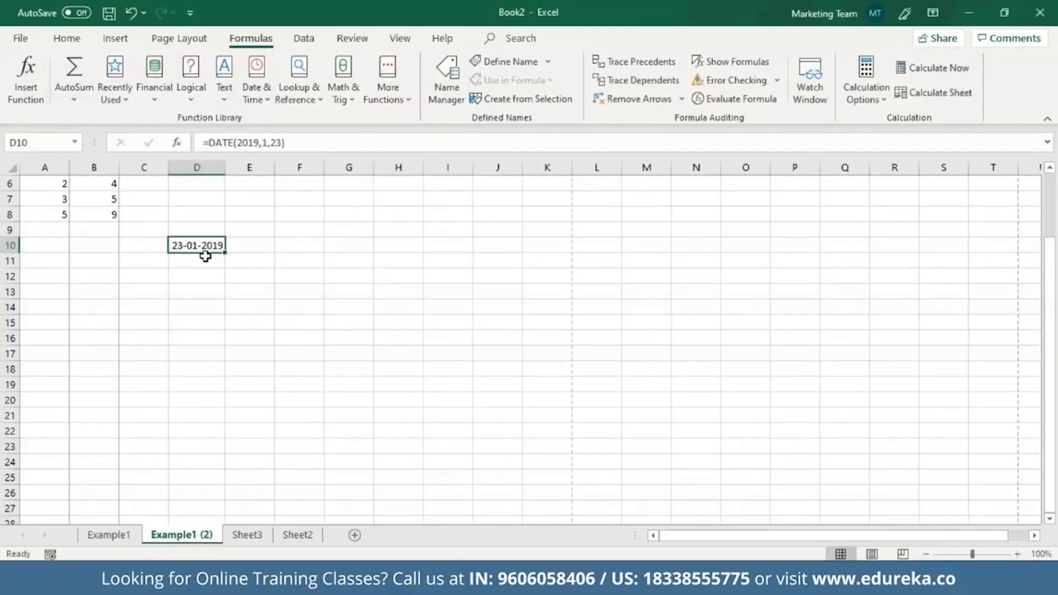
{"action": "key", "text": "Down"}
{"action": "key", "text": "Down"}
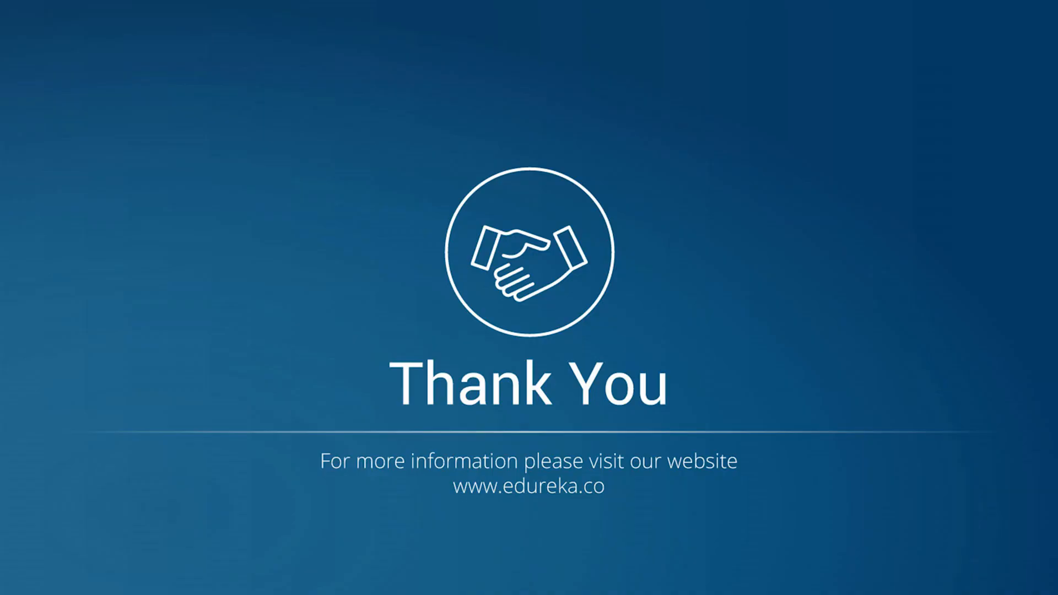